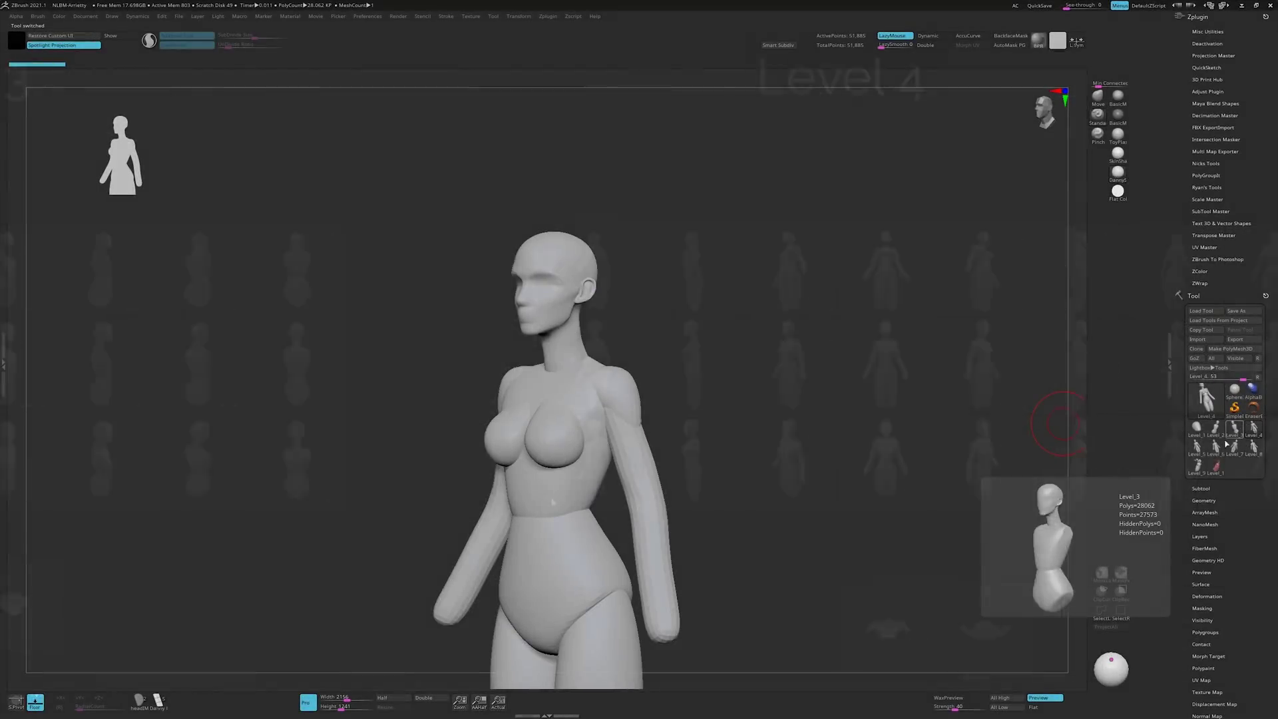
# Preview the hair-and-dress and painted final versions of the character, orbiting to see its back
pyautogui.click(1203, 465)
pyautogui.click(1217, 465)
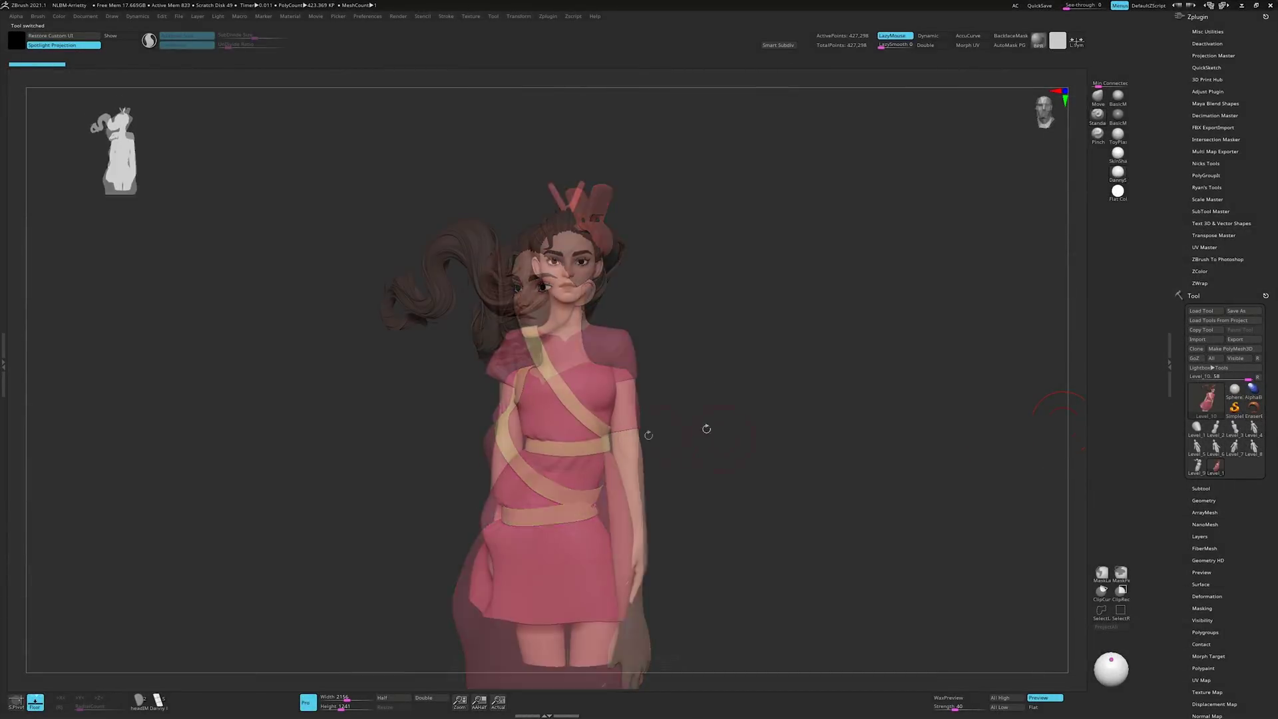
pyautogui.moveTo(706, 428); pyautogui.dragTo(792, 403)
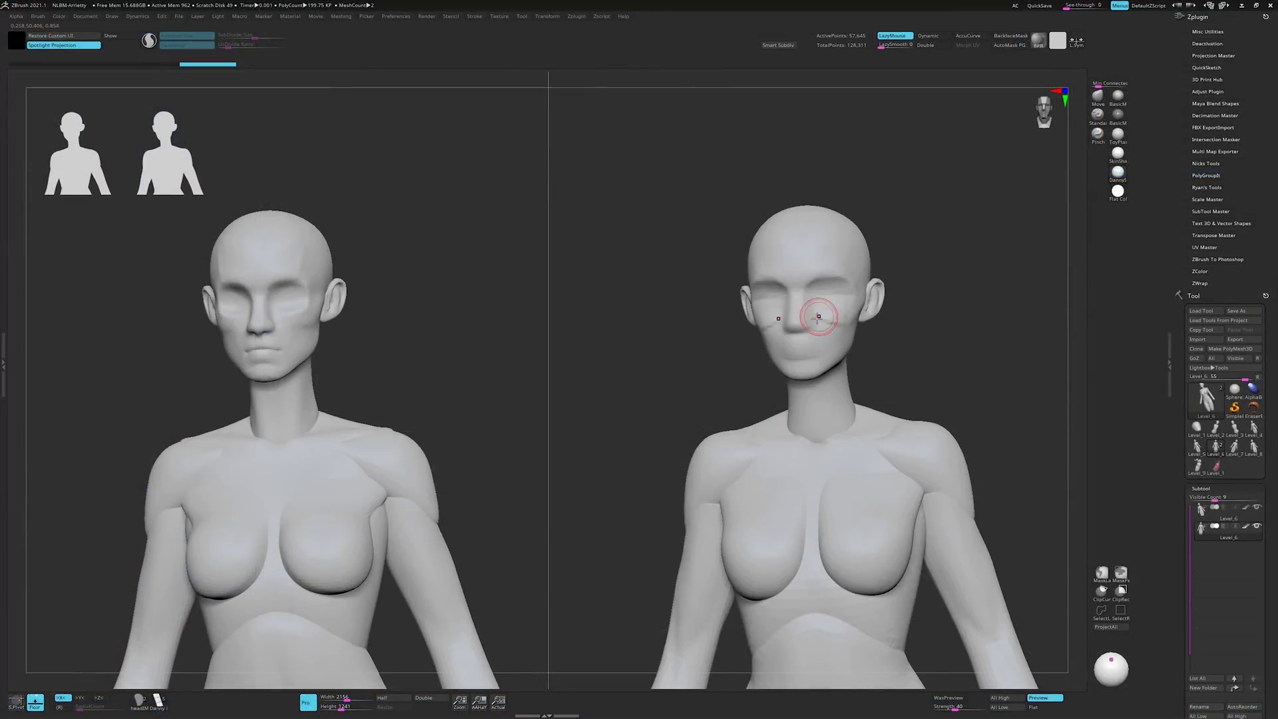
pyautogui.moveTo(817, 316)
pyautogui.mouseDown(button='right')
pyautogui.moveTo(841, 314)
pyautogui.moveTo(817, 315)
pyautogui.mouseUp(button='right')
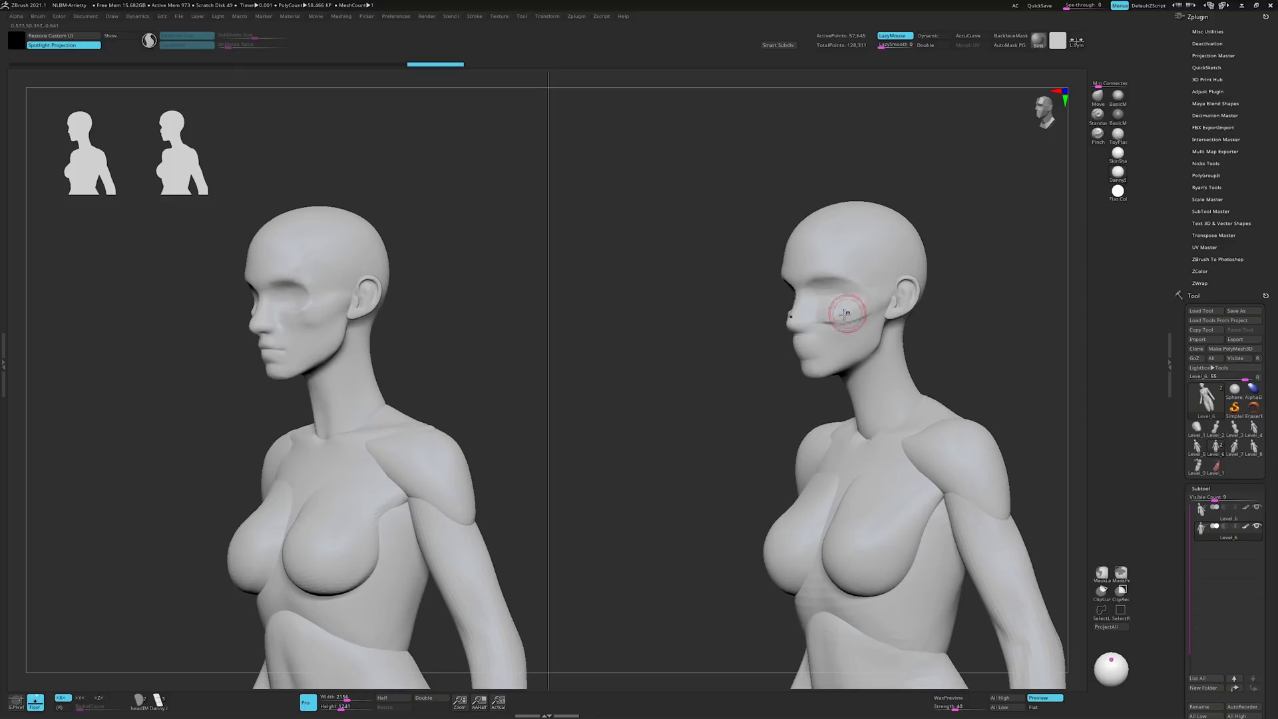
# Turn both busts toward a more frontal view for sculpting the cheek planes
pyautogui.moveTo(828, 315)
pyautogui.mouseDown(button='right')
pyautogui.moveTo(830, 298)
pyautogui.moveTo(853, 316)
pyautogui.mouseUp(button='right')
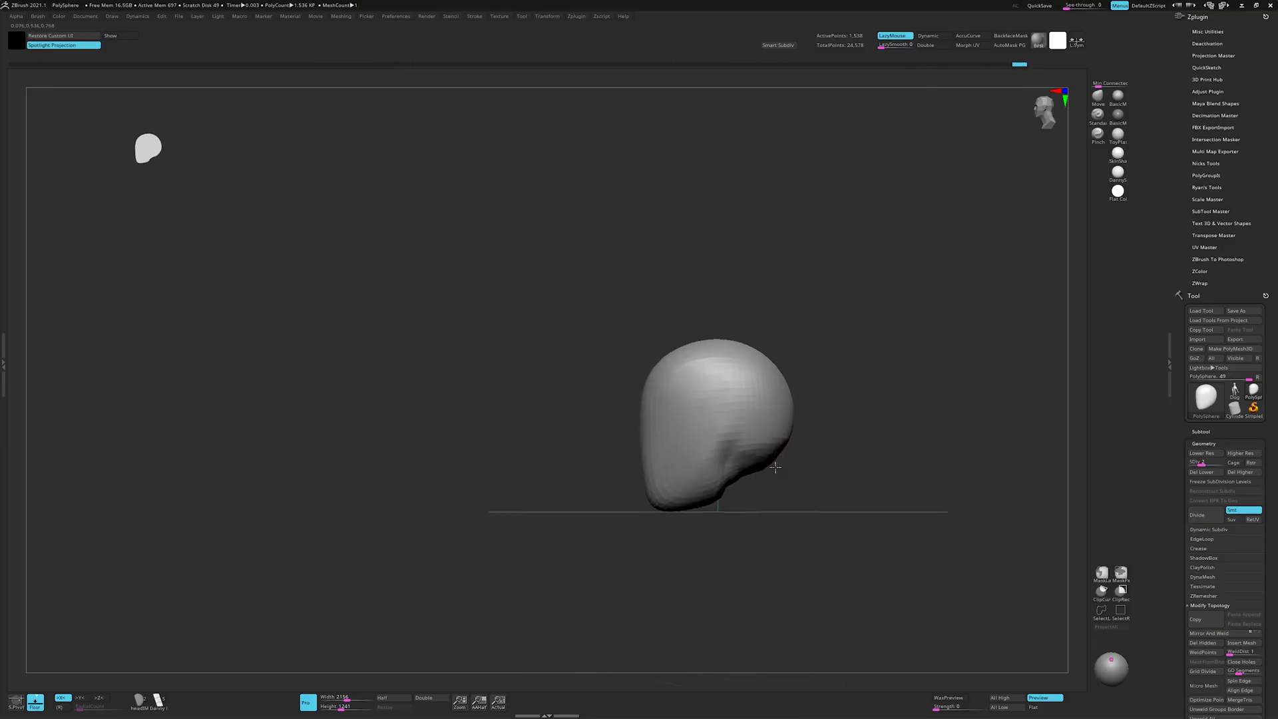
# Orbit the head blob from profile to front while sculpting the neck and ear
pyautogui.moveTo(751, 433); pyautogui.dragTo(733, 459, button='right')
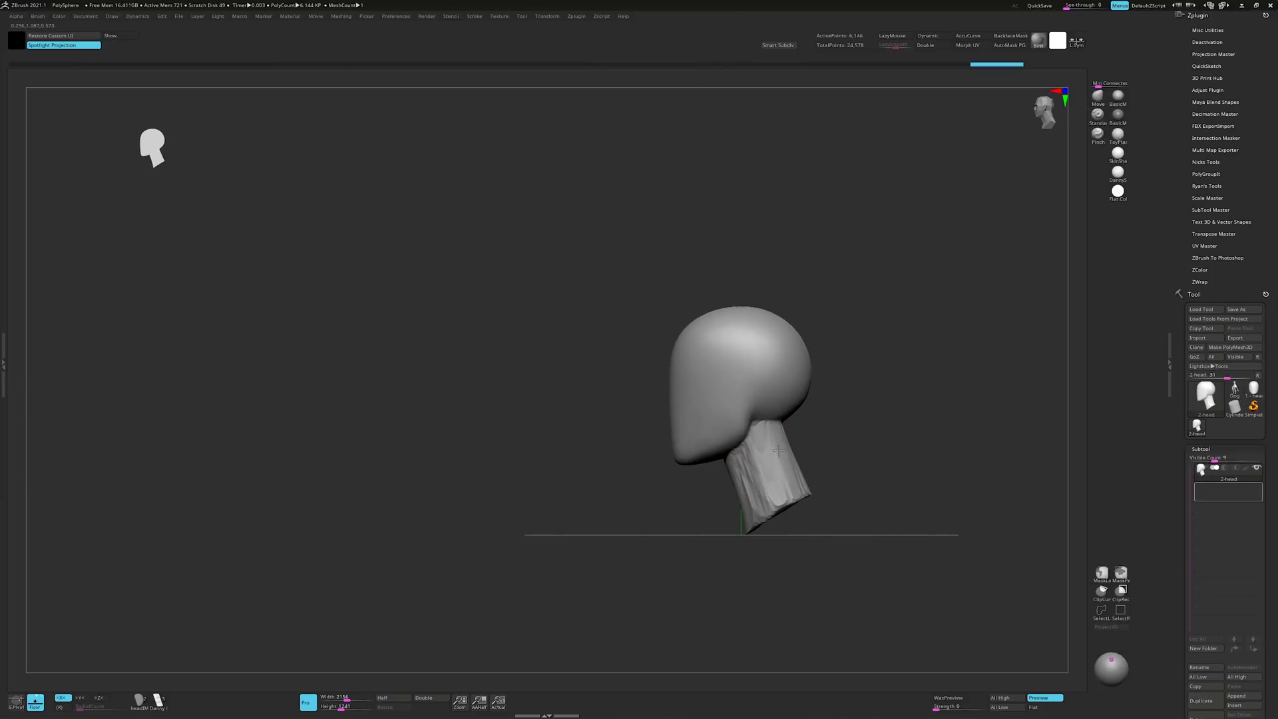
pyautogui.rightClick(779, 451)
pyautogui.moveTo(779, 450); pyautogui.dragTo(807, 471, button='right')
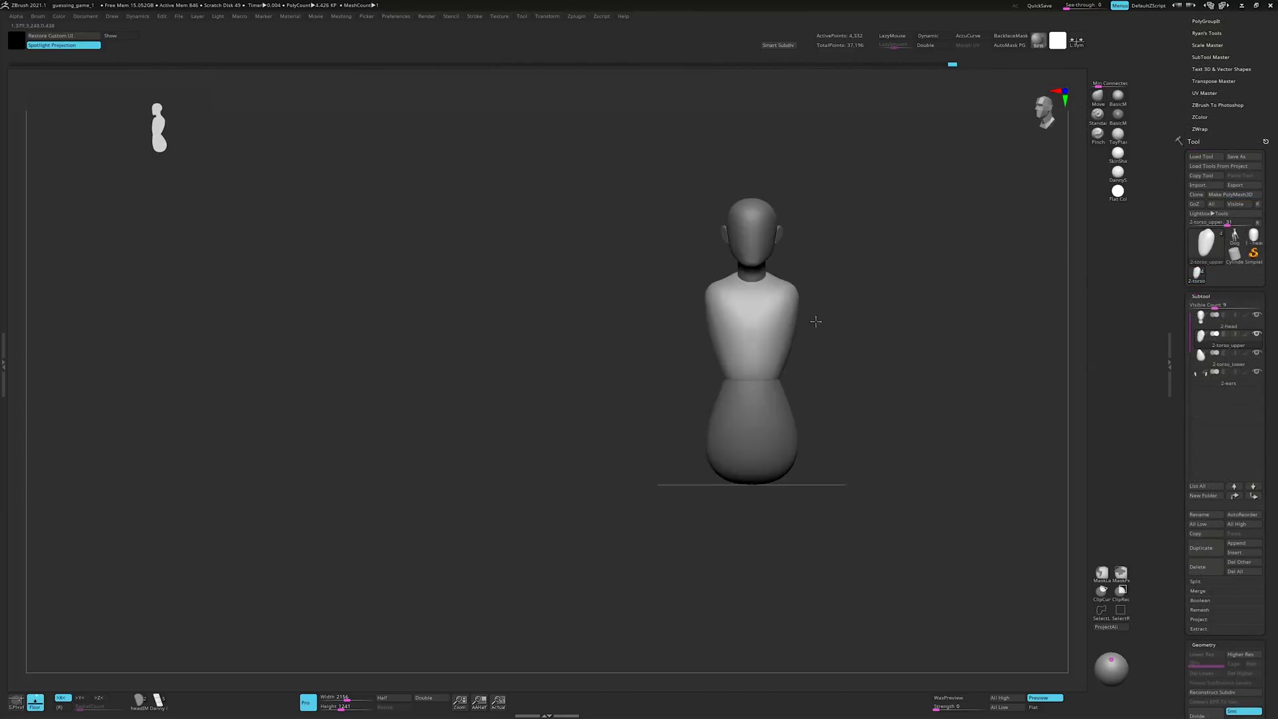
# Select torso_lower and pull it into a hip curve in side view with Move
pyautogui.keyDown('alt'); pyautogui.click(735, 342); pyautogui.keyUp('alt')
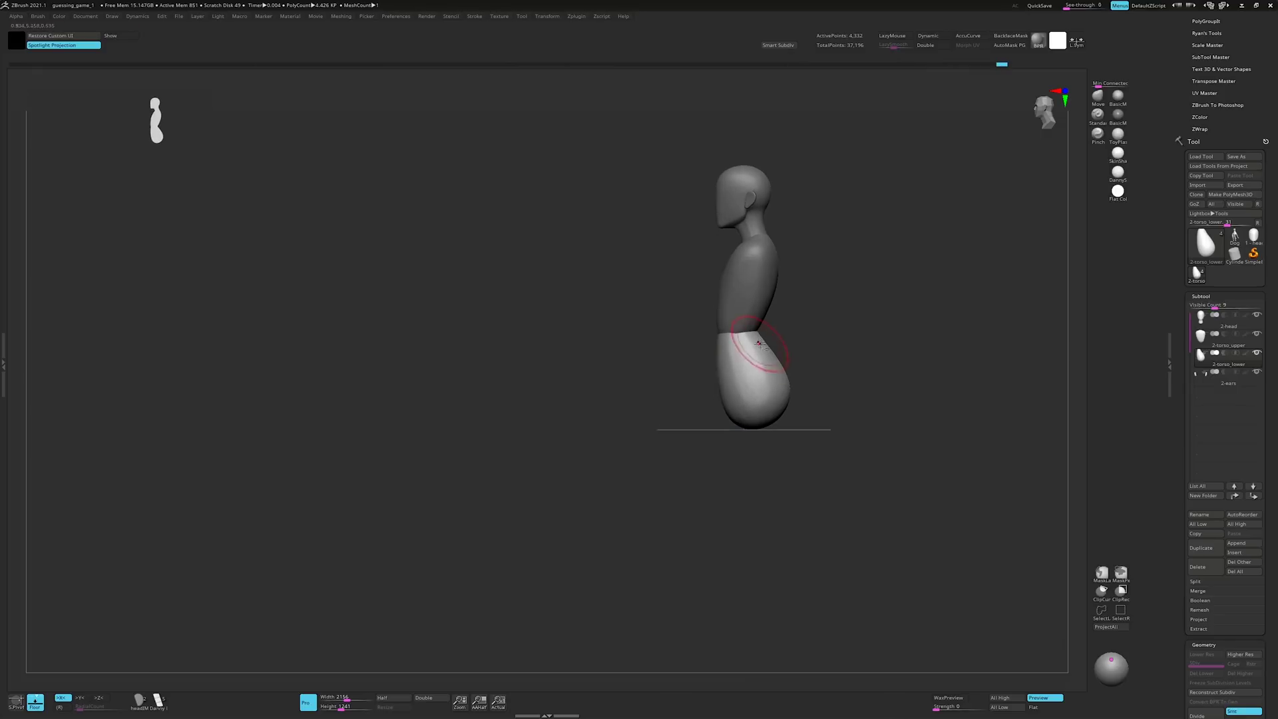
pyautogui.rightClick(758, 342)
pyautogui.moveTo(758, 343); pyautogui.dragTo(775, 337, button='right')
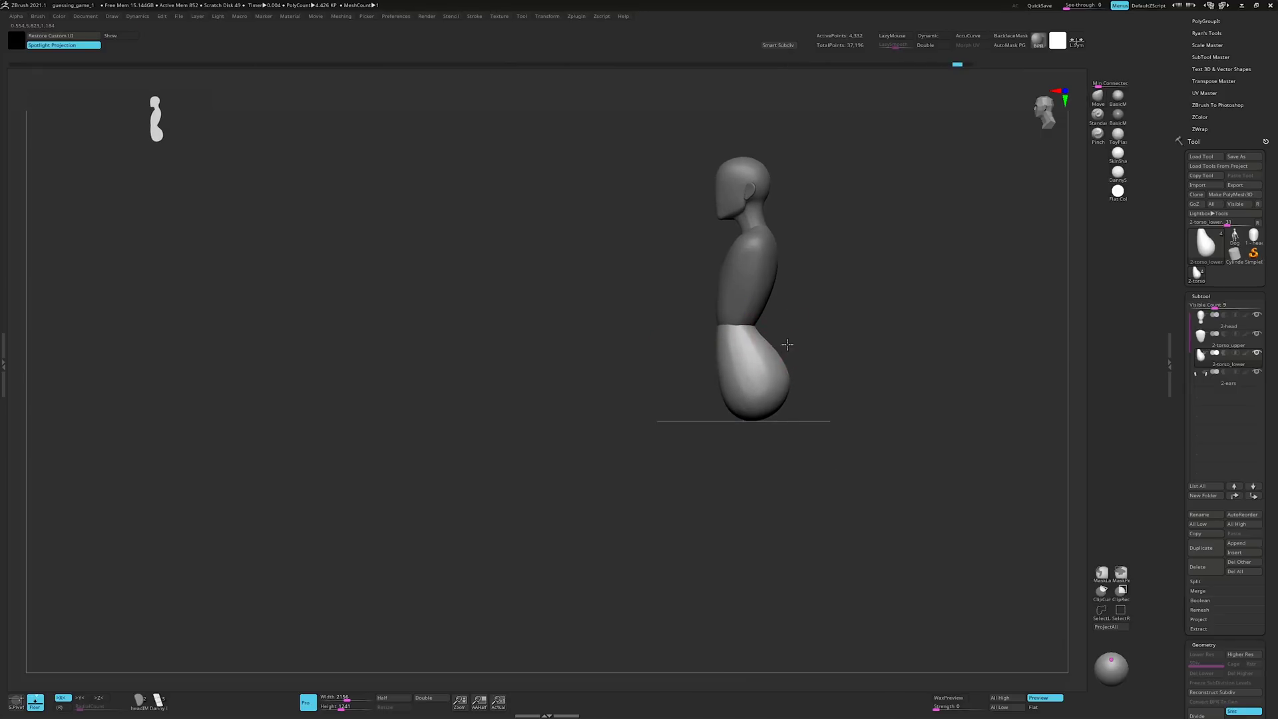
pyautogui.rightClick(757, 337)
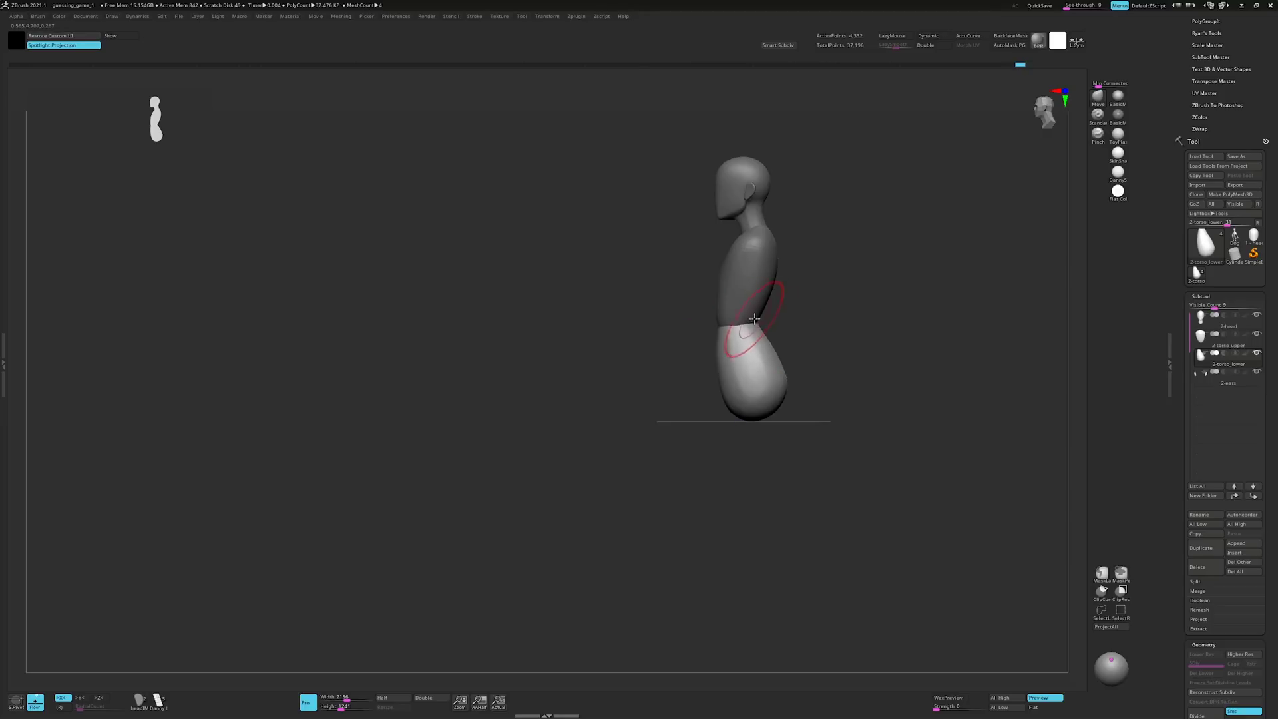
pyautogui.rightClick(762, 302)
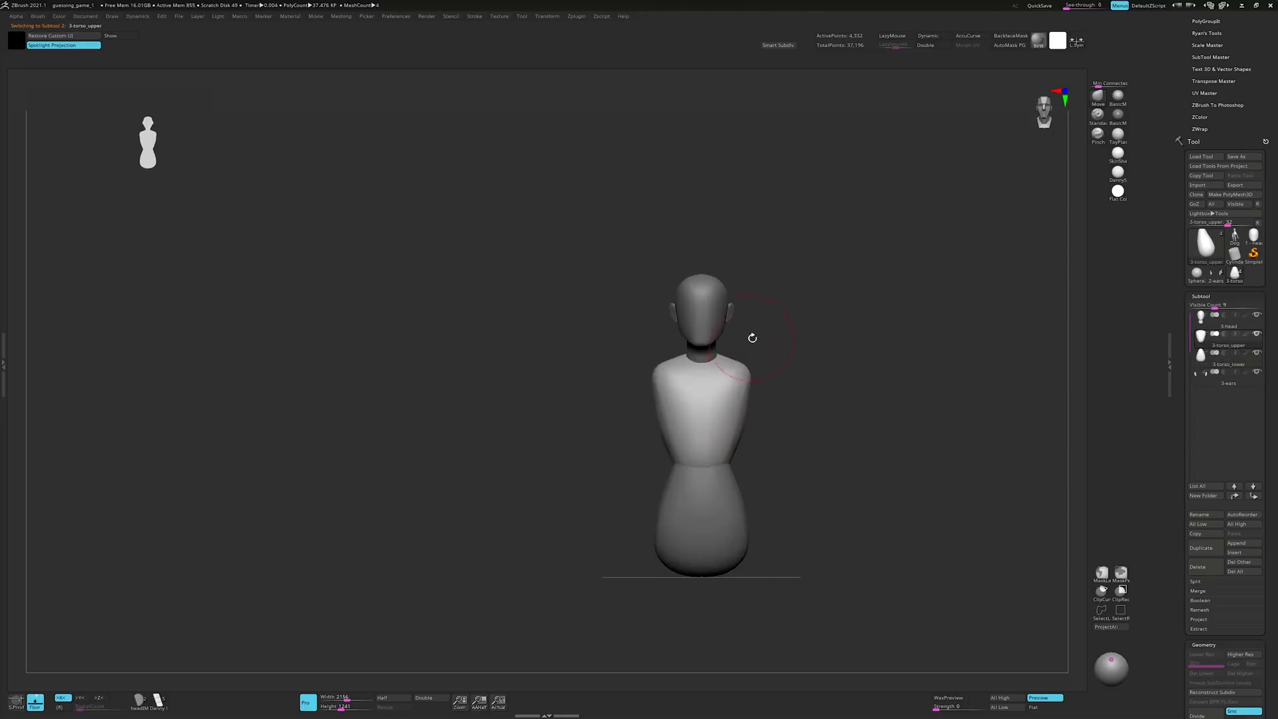
# Select the ears subtool and refine the ear using the Move brush with LazyMouse
pyautogui.rightClick(699, 430)
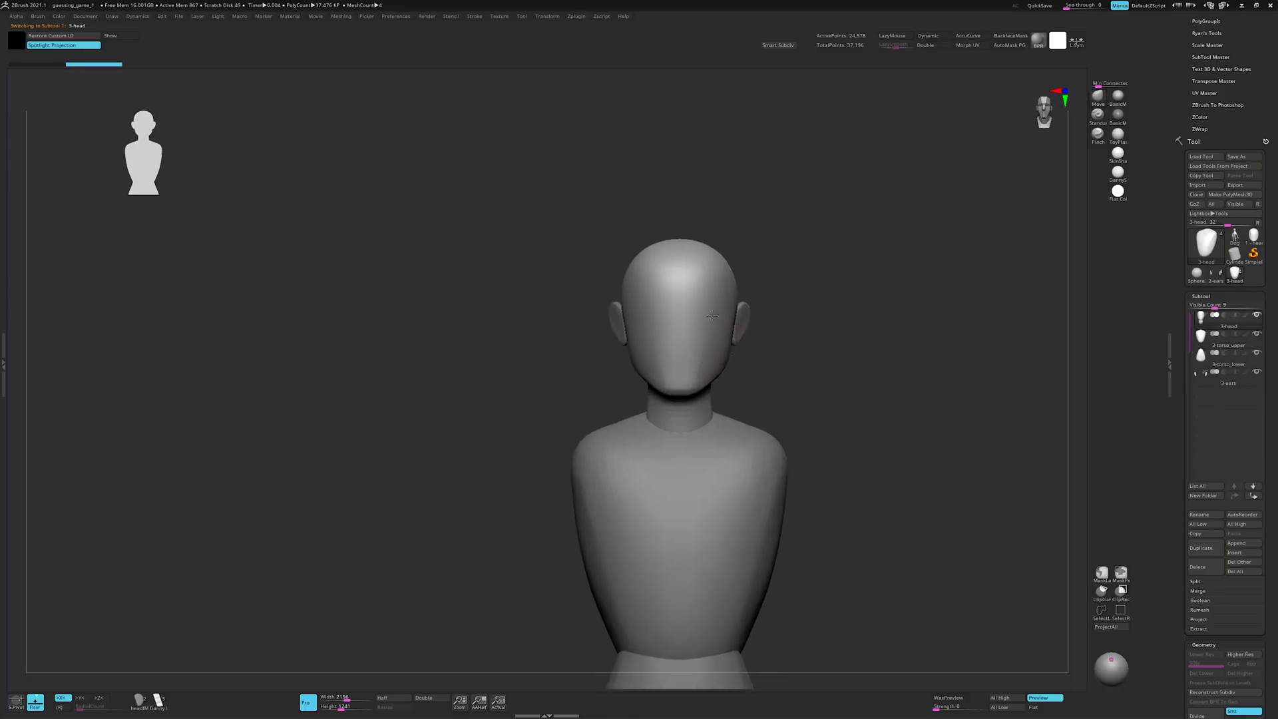
pyautogui.keyDown('alt'); pyautogui.click(755, 335); pyautogui.keyUp('alt')
pyautogui.moveTo(755, 334)
pyautogui.mouseDown(button='right')
pyautogui.moveTo(723, 341)
pyautogui.moveTo(754, 352)
pyautogui.mouseUp(button='right')
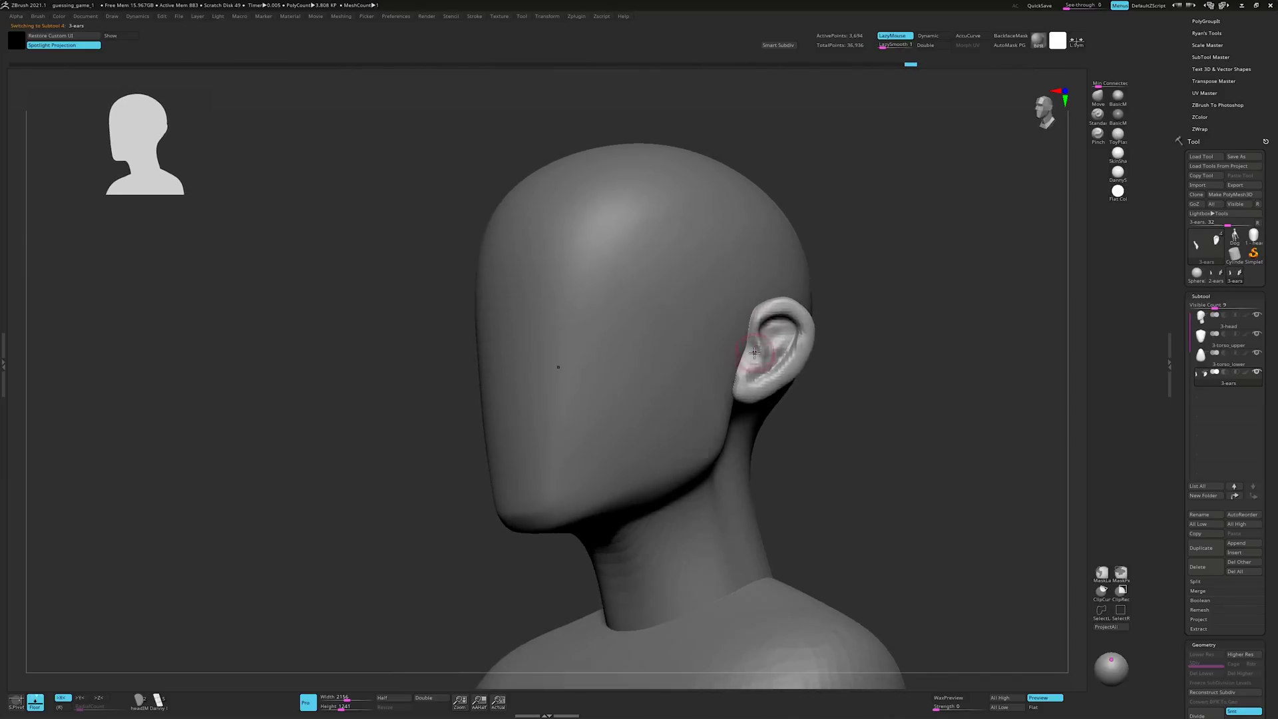
pyautogui.moveTo(751, 353)
pyautogui.mouseDown(button='right')
pyautogui.moveTo(778, 351)
pyautogui.moveTo(771, 382)
pyautogui.moveTo(787, 318)
pyautogui.moveTo(813, 342)
pyautogui.moveTo(765, 365)
pyautogui.moveTo(737, 420)
pyautogui.moveTo(756, 395)
pyautogui.moveTo(738, 411)
pyautogui.moveTo(757, 414)
pyautogui.moveTo(727, 397)
pyautogui.mouseUp(button='right')
pyautogui.rightClick(778, 351)
pyautogui.rightClick(772, 382)
pyautogui.press('l')
pyautogui.rightClick(780, 319)
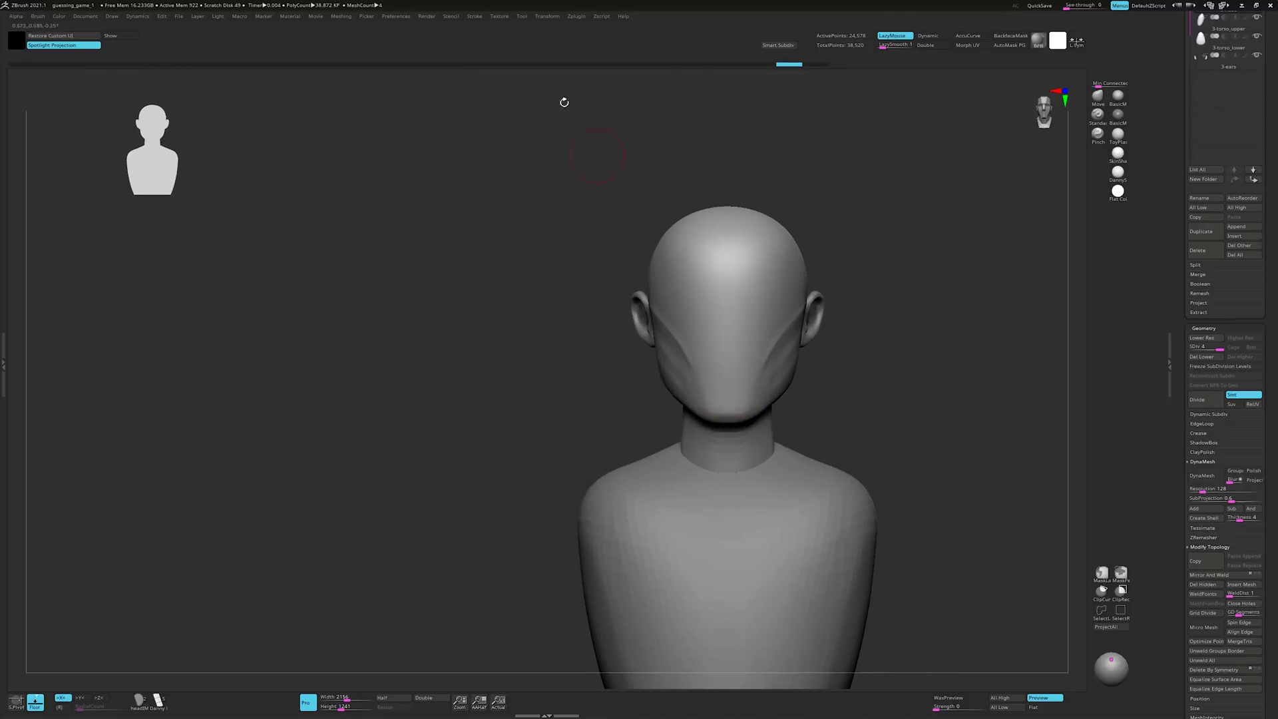
# Orbit the bust through three-quarter and front views while blocking brow, cheek and mouth forms
pyautogui.moveTo(564, 102)
pyautogui.mouseDown(button='right')
pyautogui.moveTo(745, 416)
pyautogui.moveTo(794, 82)
pyautogui.moveTo(827, 370)
pyautogui.moveTo(870, 354)
pyautogui.mouseUp(button='right')
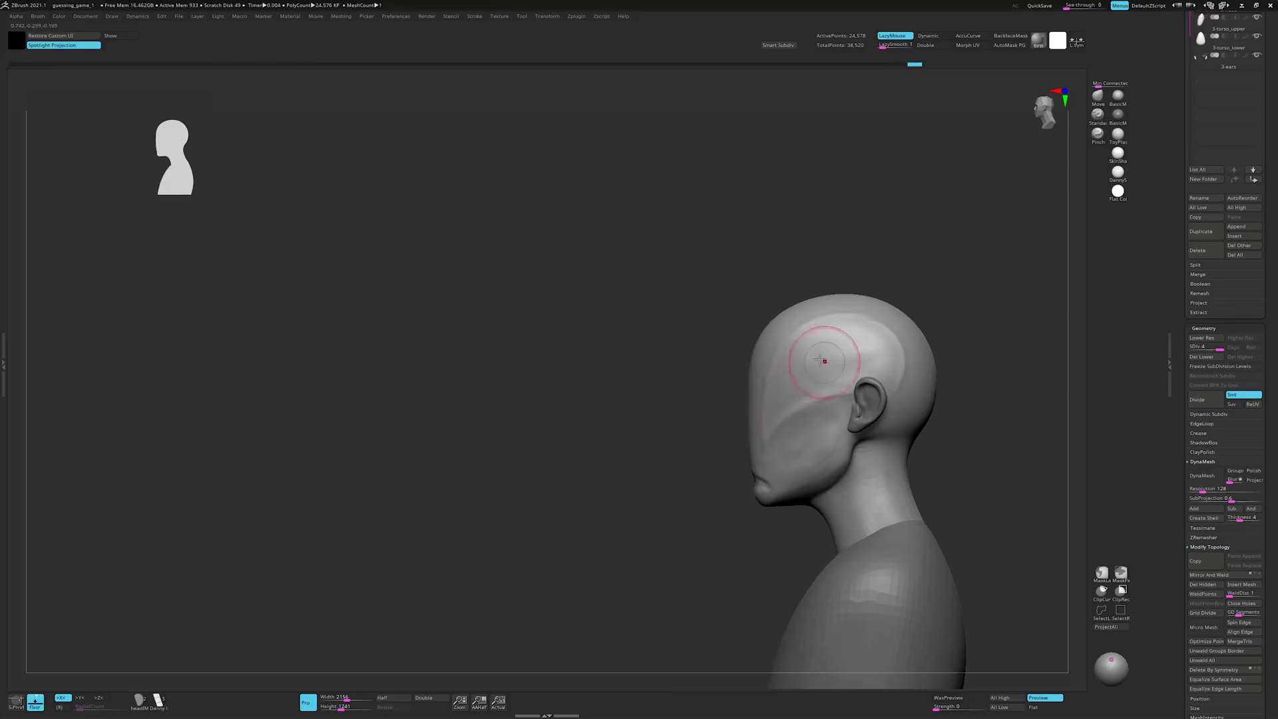
pyautogui.moveTo(824, 361)
pyautogui.mouseDown(button='right')
pyautogui.moveTo(798, 389)
pyautogui.moveTo(793, 371)
pyautogui.moveTo(834, 381)
pyautogui.moveTo(809, 432)
pyautogui.moveTo(828, 423)
pyautogui.moveTo(783, 408)
pyautogui.mouseUp(button='right')
pyautogui.moveTo(844, 367)
pyautogui.mouseDown(button='right')
pyautogui.moveTo(748, 434)
pyautogui.moveTo(787, 309)
pyautogui.moveTo(758, 380)
pyautogui.moveTo(728, 406)
pyautogui.mouseUp(button='right')
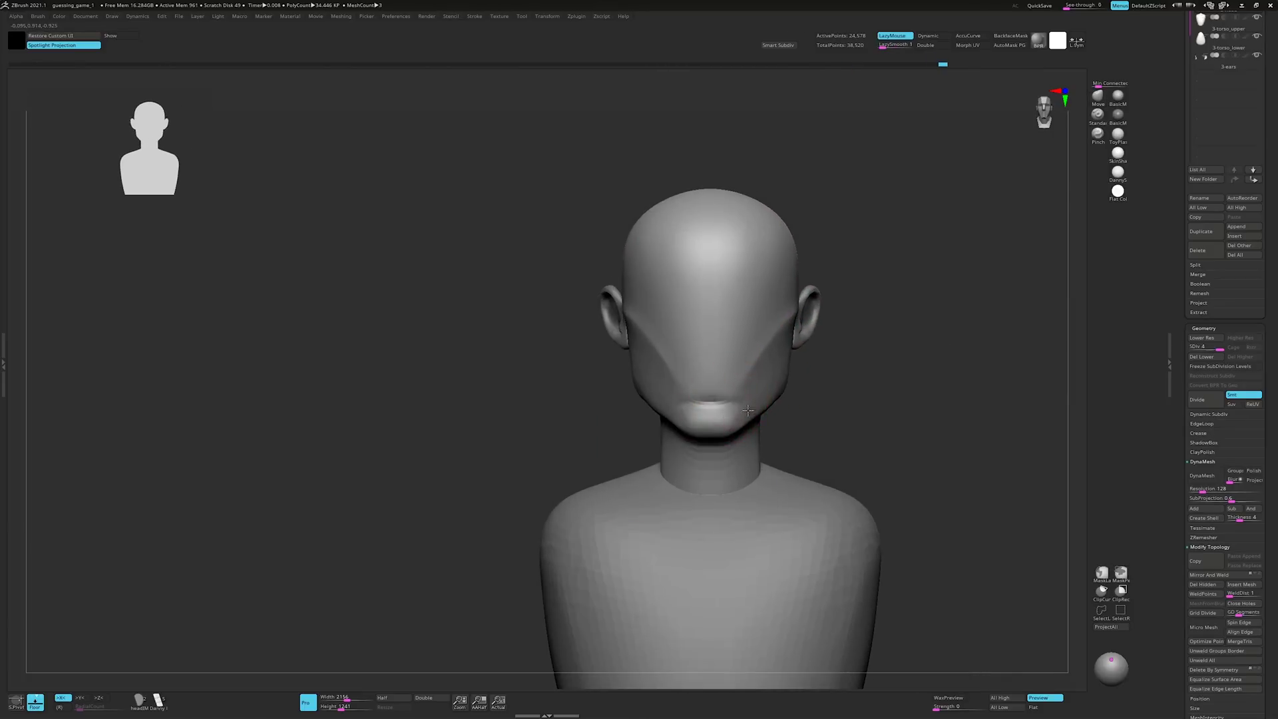
# Undo back to the low-poly body and trim it with a ClipCurve cut
pyautogui.hotkey('ctrl', 'z')
pyautogui.hotkey('ctrl', 'z')
pyautogui.hotkey('ctrl', 'z')
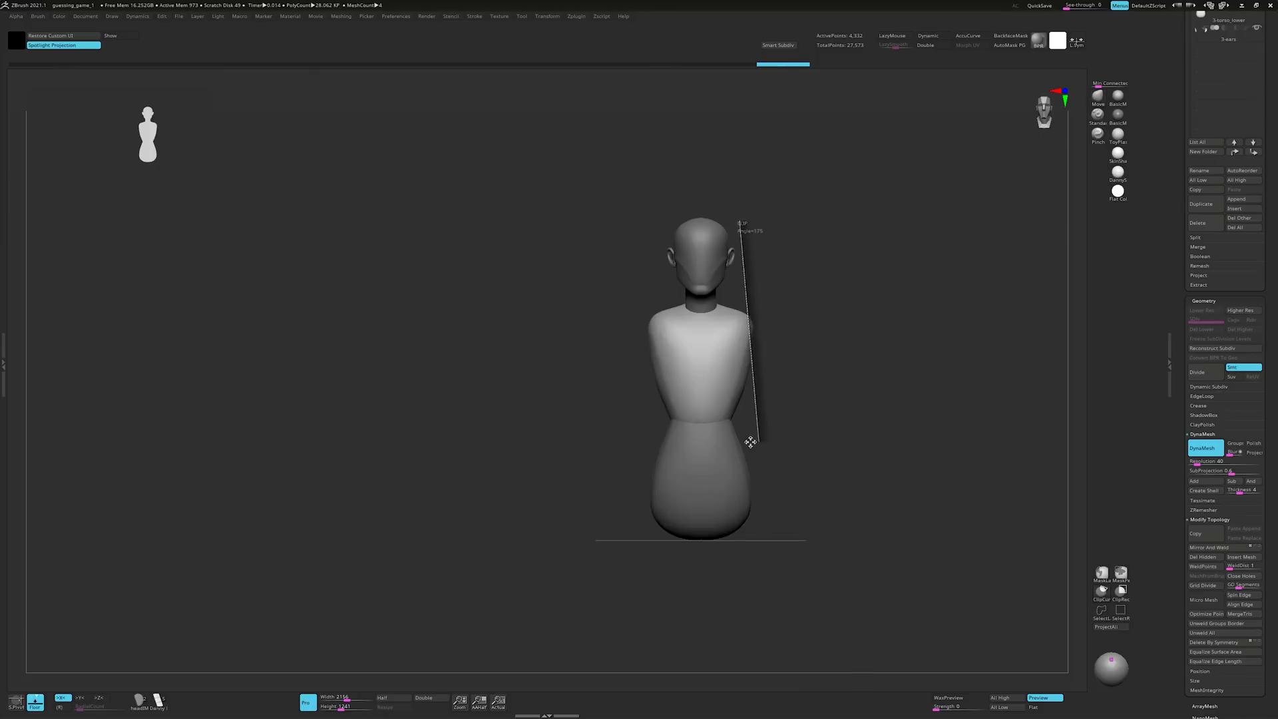
pyautogui.moveTo(749, 441); pyautogui.dragTo(849, 371, button='right')
pyautogui.keyDown('ctrl'); pyautogui.keyDown('shift'); pyautogui.moveTo(852, 371); pyautogui.dragTo(791, 492); pyautogui.keyUp('shift'); pyautogui.keyUp('ctrl')
pyautogui.moveTo(791, 491); pyautogui.dragTo(884, 246, button='right')
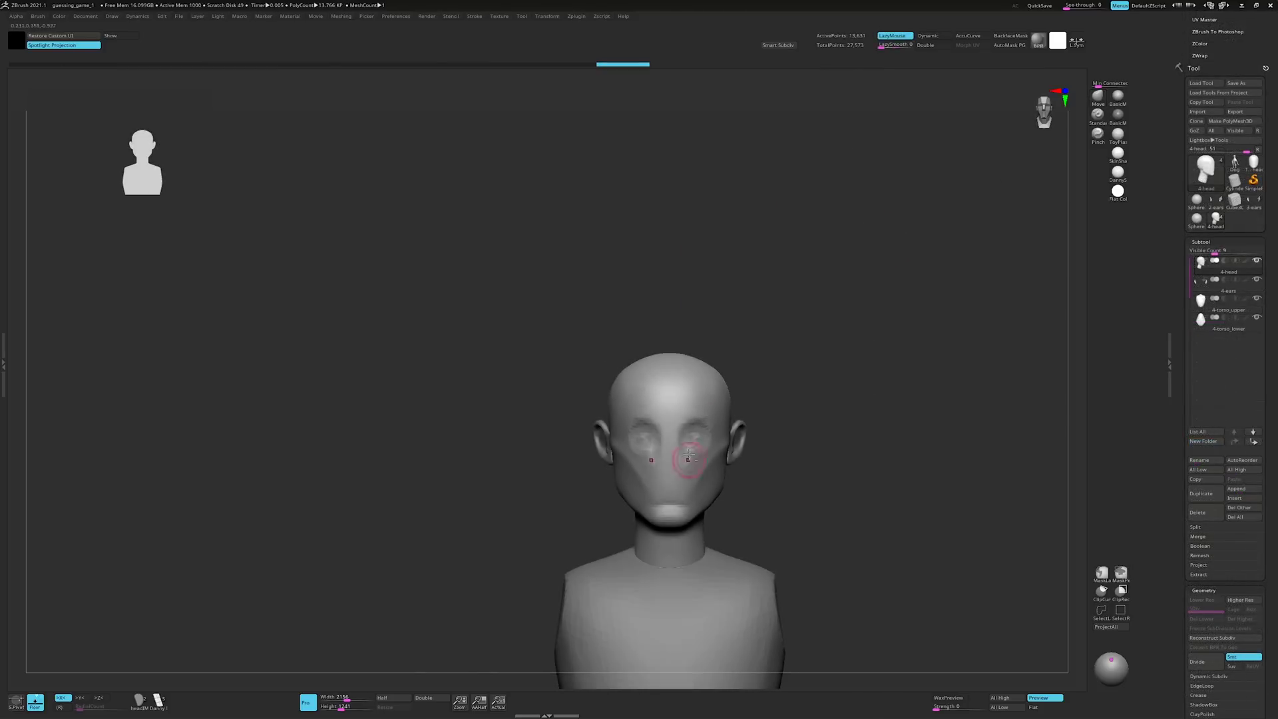
# Carve eye sockets and brow, cheek and nose planes with hPolish and Clay, using LazyMouse
pyautogui.moveTo(688, 474)
pyautogui.mouseDown(button='right')
pyautogui.moveTo(685, 420)
pyautogui.moveTo(670, 436)
pyautogui.moveTo(649, 331)
pyautogui.moveTo(639, 403)
pyautogui.moveTo(670, 328)
pyautogui.moveTo(748, 343)
pyautogui.moveTo(734, 436)
pyautogui.moveTo(739, 400)
pyautogui.moveTo(724, 382)
pyautogui.moveTo(747, 366)
pyautogui.moveTo(736, 379)
pyautogui.mouseUp(button='right')
pyautogui.press('l')
pyautogui.press('space')
pyautogui.rightClick(649, 399)
pyautogui.press('l')
pyautogui.press('l')
pyautogui.press('l')
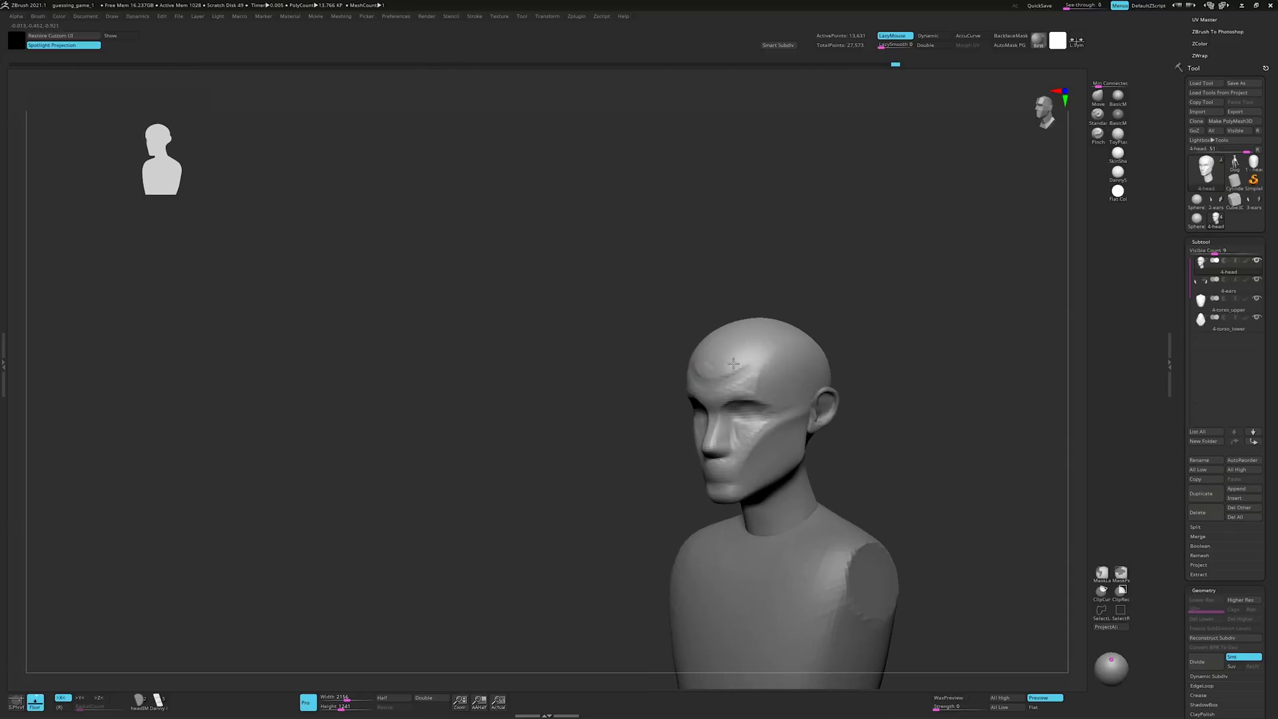
pyautogui.moveTo(732, 363)
pyautogui.mouseDown(button='right')
pyautogui.moveTo(722, 378)
pyautogui.moveTo(737, 380)
pyautogui.moveTo(713, 371)
pyautogui.moveTo(730, 399)
pyautogui.moveTo(740, 357)
pyautogui.mouseUp(button='right')
pyautogui.rightClick(740, 358)
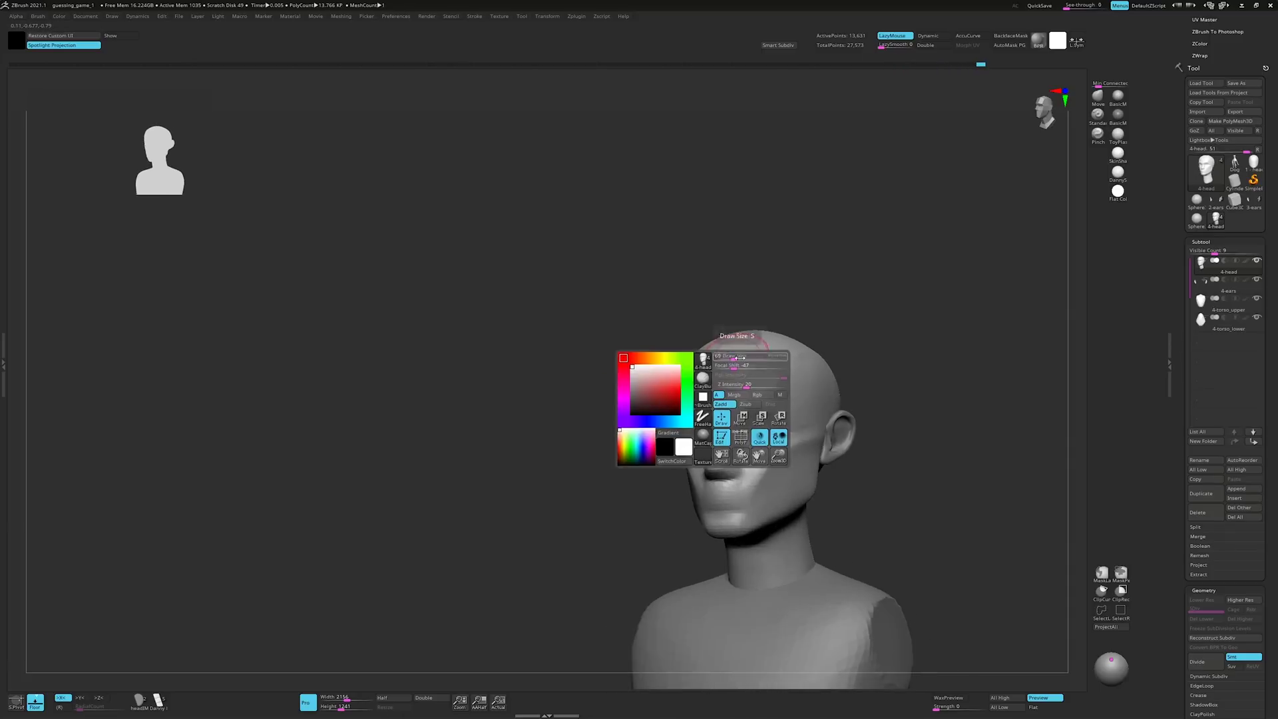
pyautogui.moveTo(882, 68)
pyautogui.mouseDown(button='right')
pyautogui.moveTo(761, 362)
pyautogui.moveTo(692, 454)
pyautogui.moveTo(702, 406)
pyautogui.mouseUp(button='right')
# MergeDown torso_upper onto the lower torso, DynaMesh it, and shape the waist with Move
pyautogui.rightClick(702, 405)
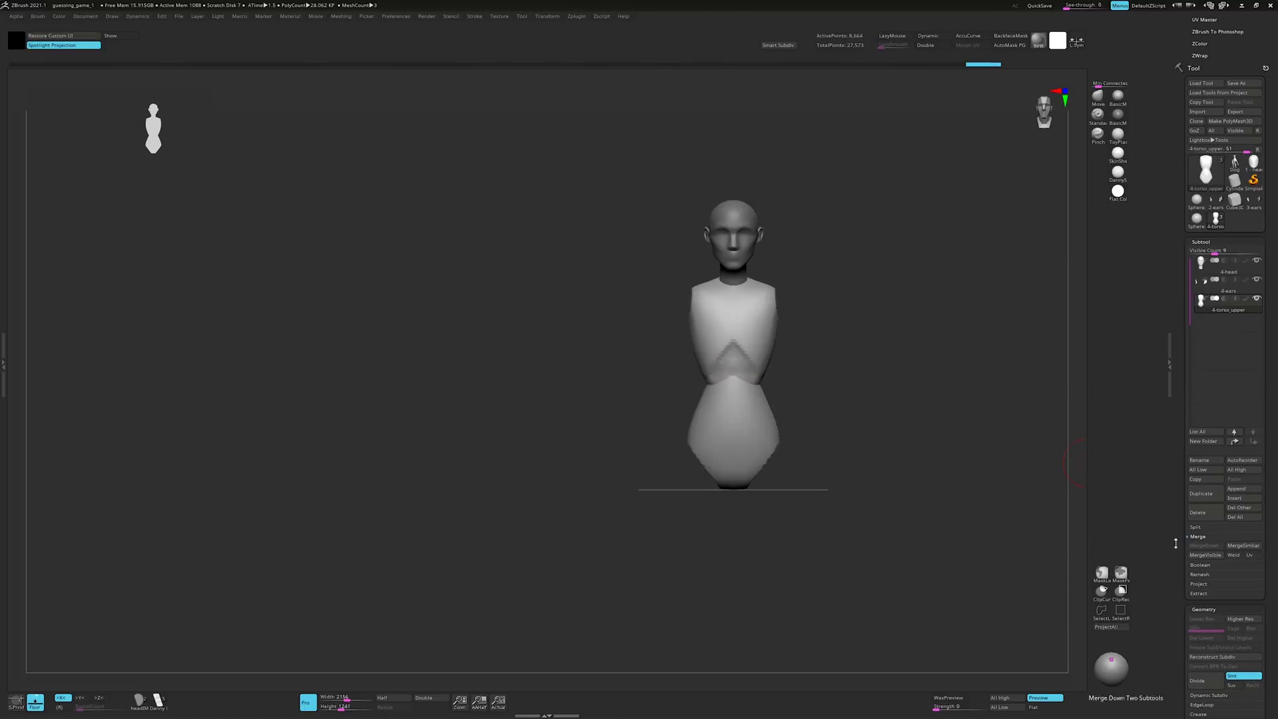
pyautogui.scroll(-5, 1226, 450)
pyautogui.moveTo(759, 399); pyautogui.dragTo(723, 392, button='right')
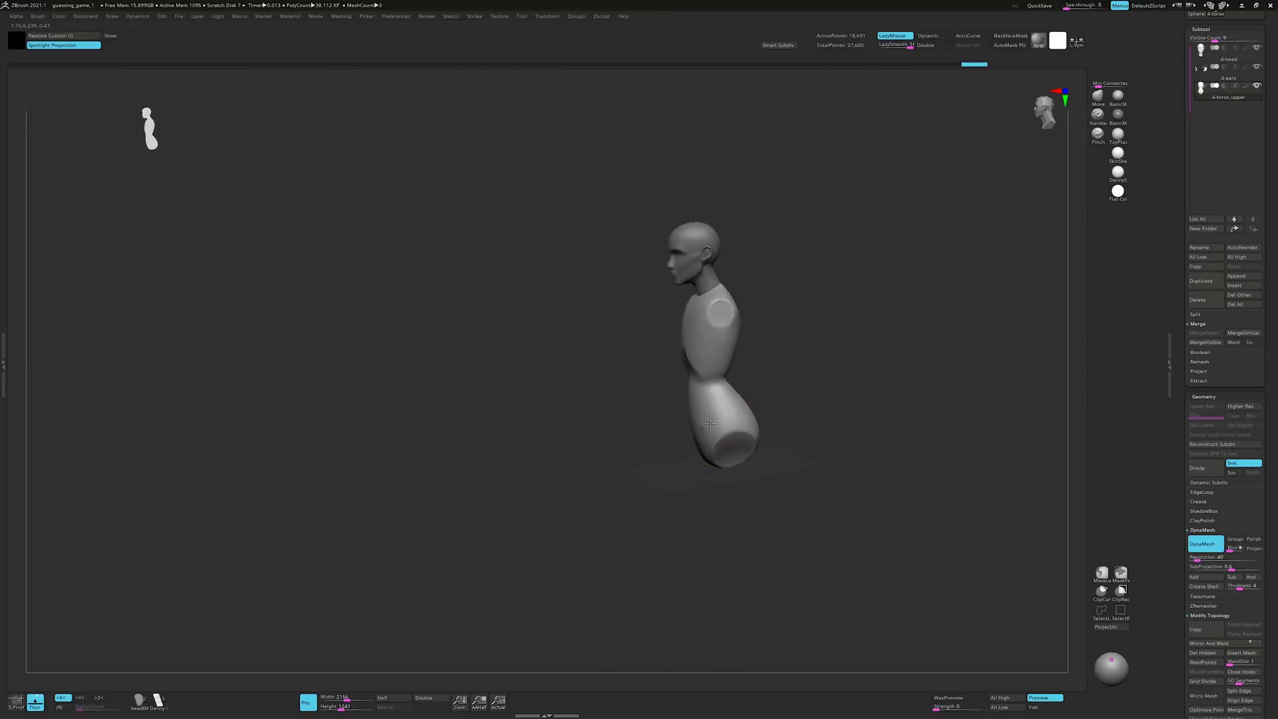
pyautogui.moveTo(763, 402)
pyautogui.mouseDown()
pyautogui.moveTo(811, 388)
pyautogui.moveTo(758, 416)
pyautogui.mouseUp()
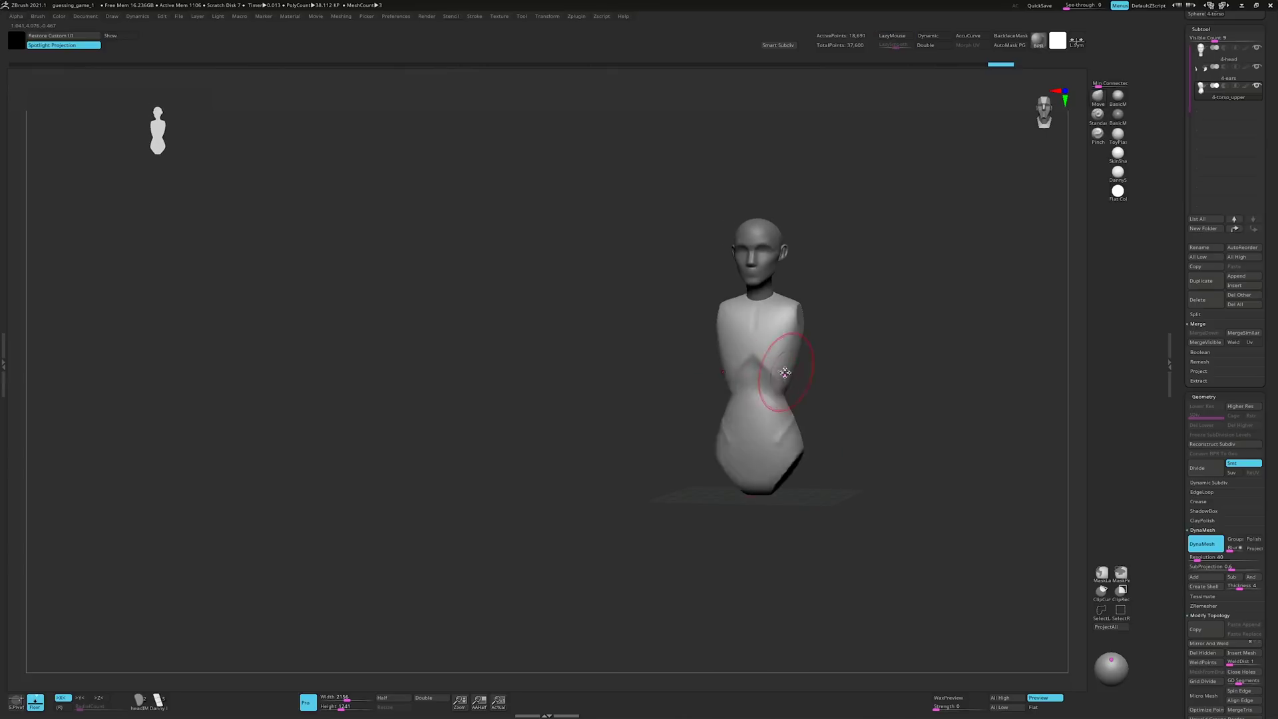
pyautogui.keyDown('alt'); pyautogui.moveTo(792, 369); pyautogui.dragTo(771, 392, button='right'); pyautogui.keyUp('alt')
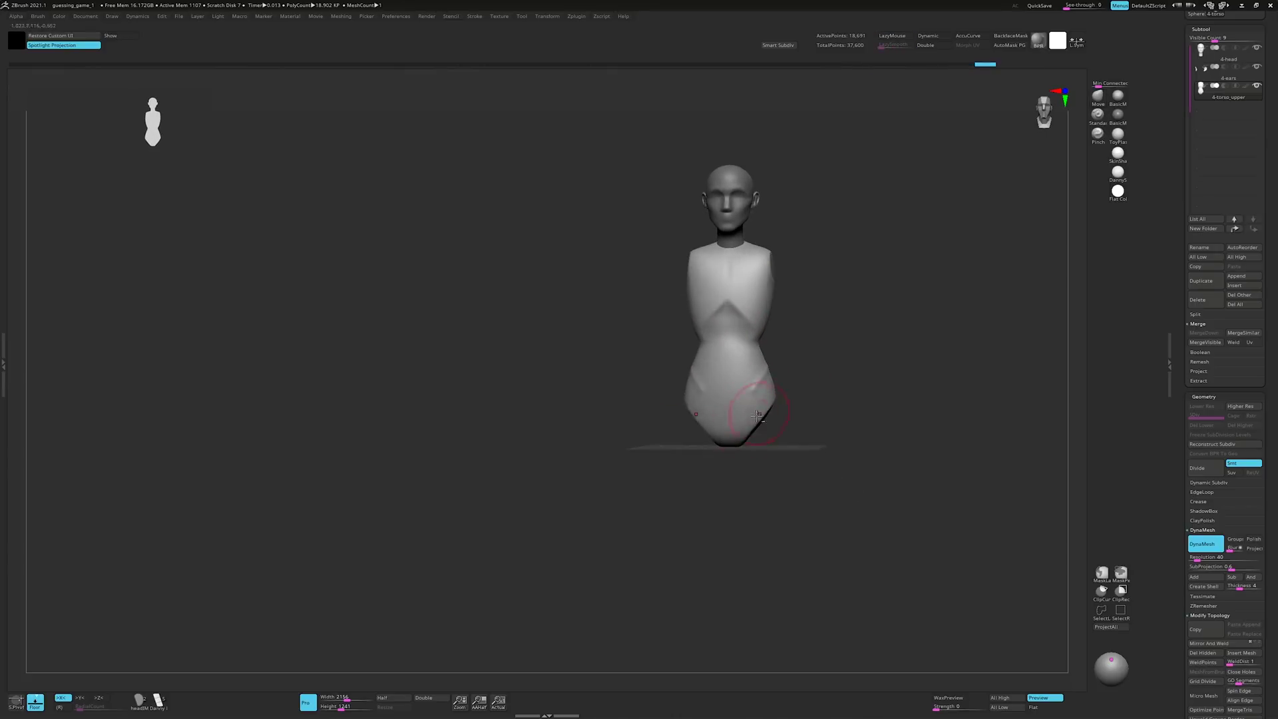
pyautogui.moveTo(768, 407); pyautogui.dragTo(794, 360)
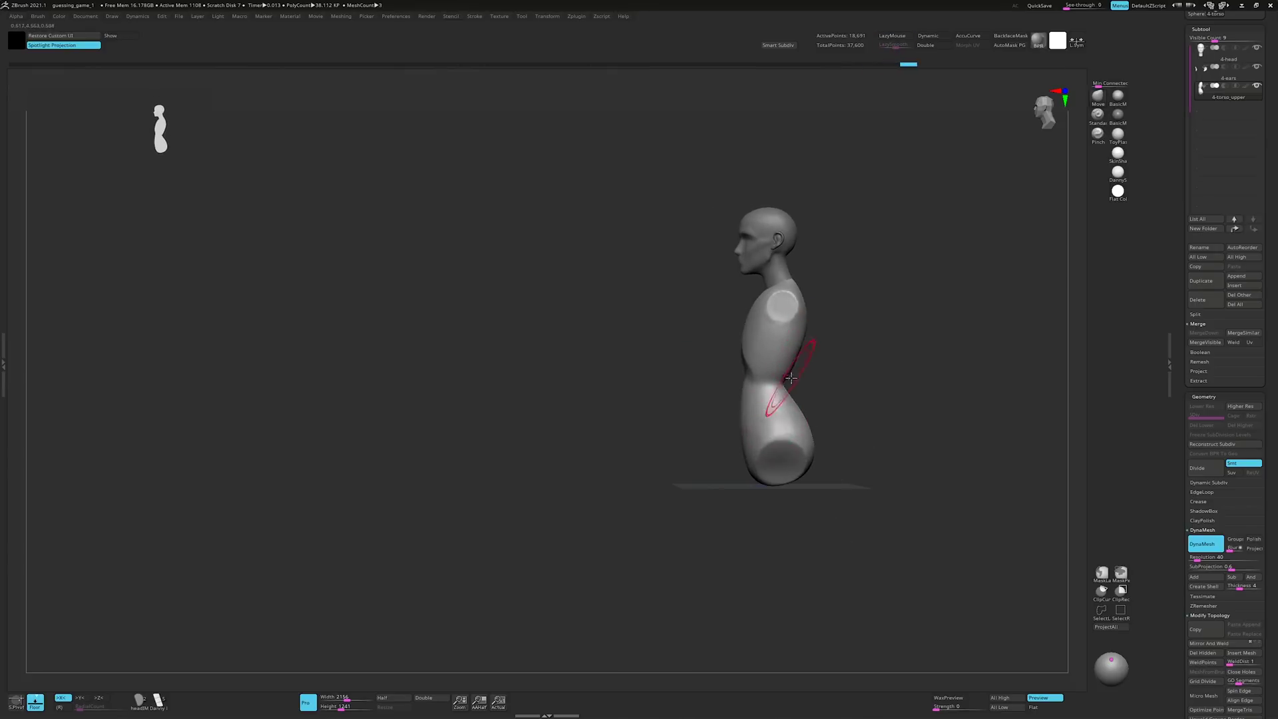
pyautogui.moveTo(798, 88); pyautogui.dragTo(781, 374)
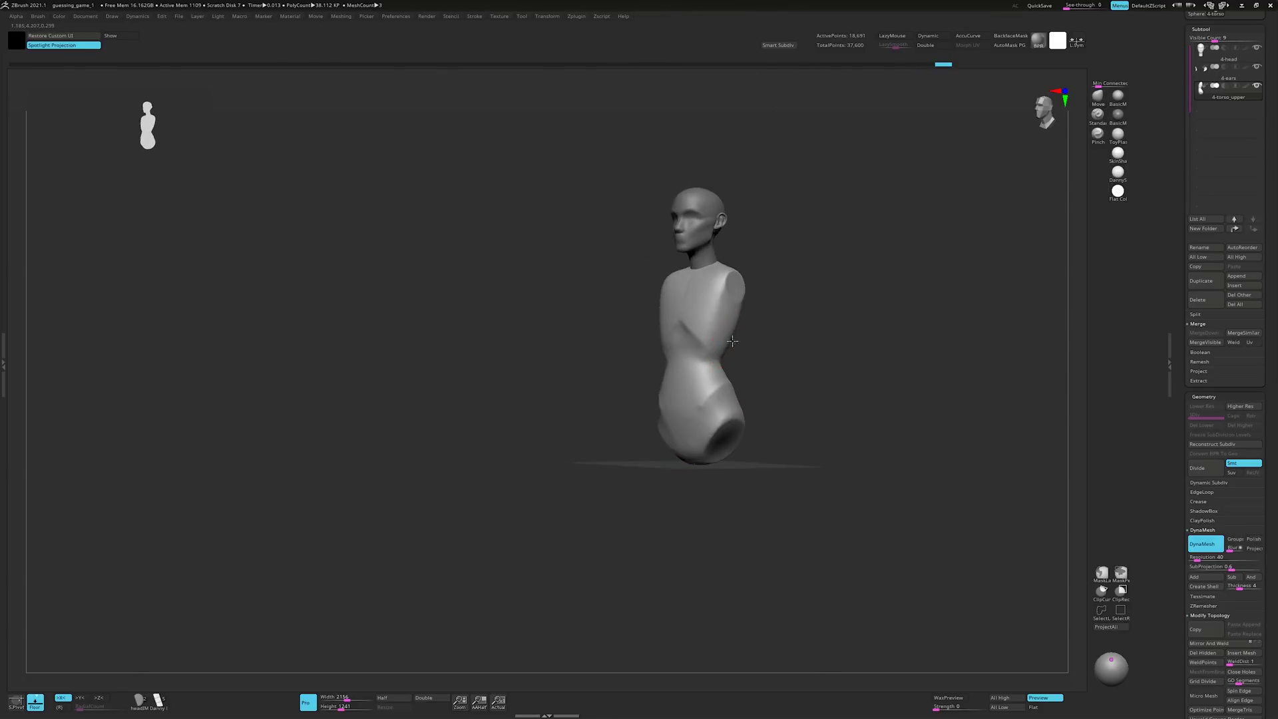
pyautogui.scroll(-10, 1208, 372)
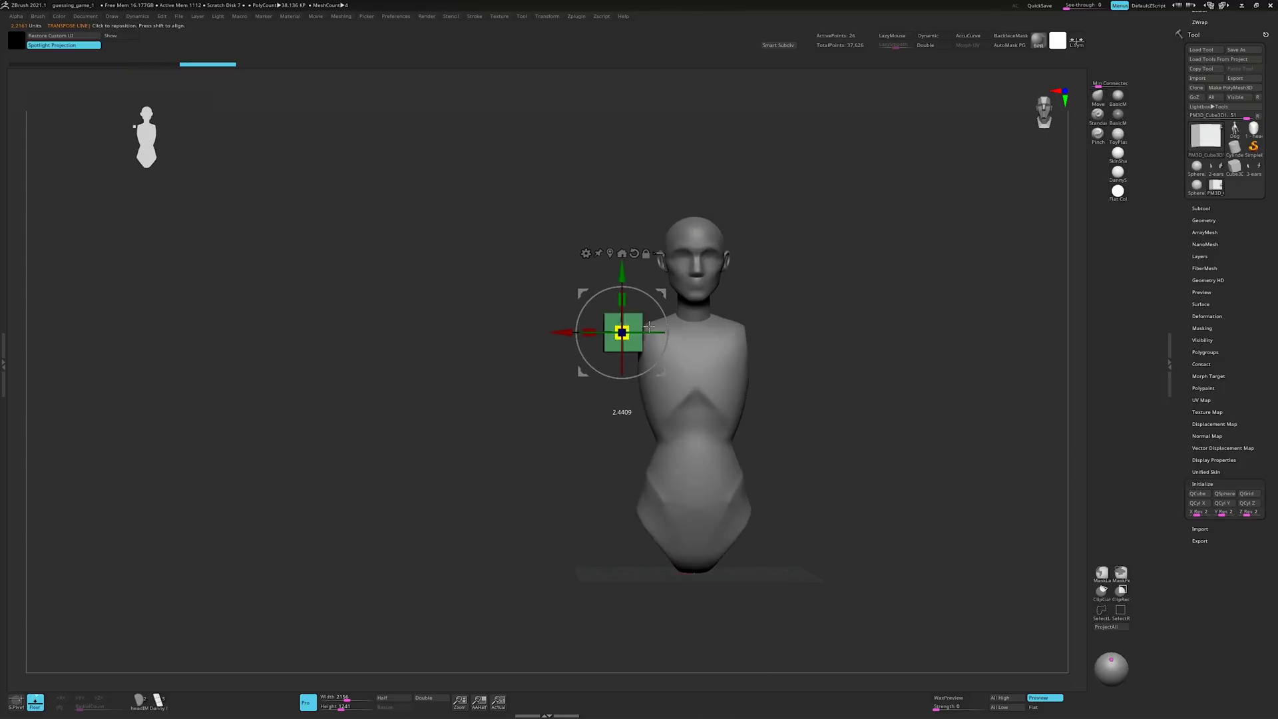
# Subdivide the shoulder cube twice with Ctrl+D, checking its rounded shape from back and side
pyautogui.moveTo(663, 287)
pyautogui.mouseDown()
pyautogui.moveTo(760, 373)
pyautogui.moveTo(765, 322)
pyautogui.mouseUp()
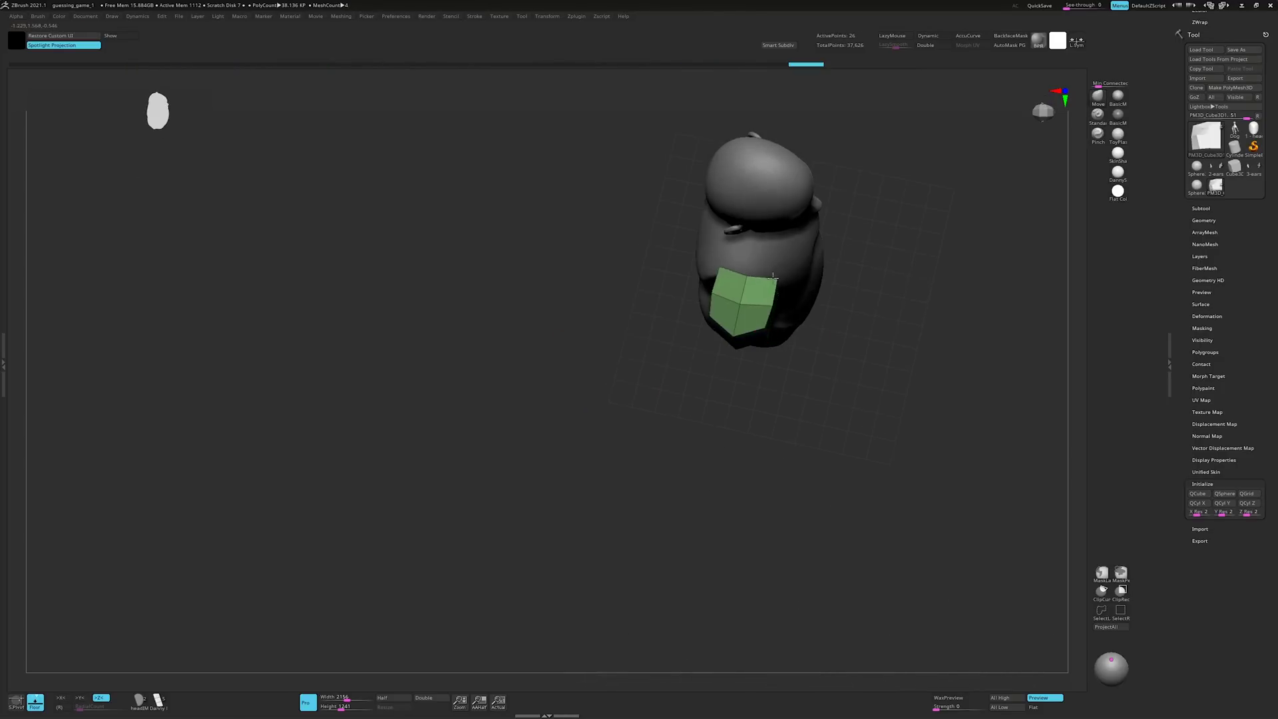
pyautogui.moveTo(772, 277)
pyautogui.mouseDown()
pyautogui.moveTo(713, 329)
pyautogui.moveTo(926, 247)
pyautogui.mouseUp()
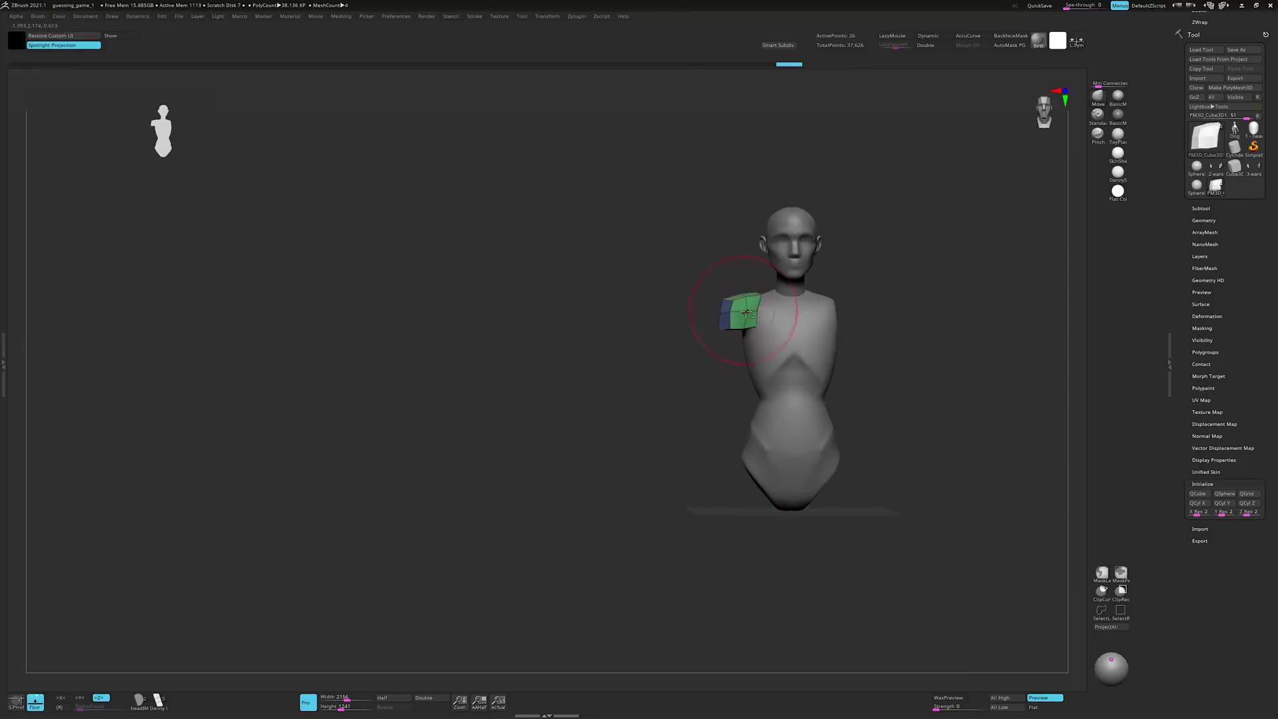
pyautogui.press('w')
pyautogui.hotkey('ctrl', 'd')
pyautogui.press('f')
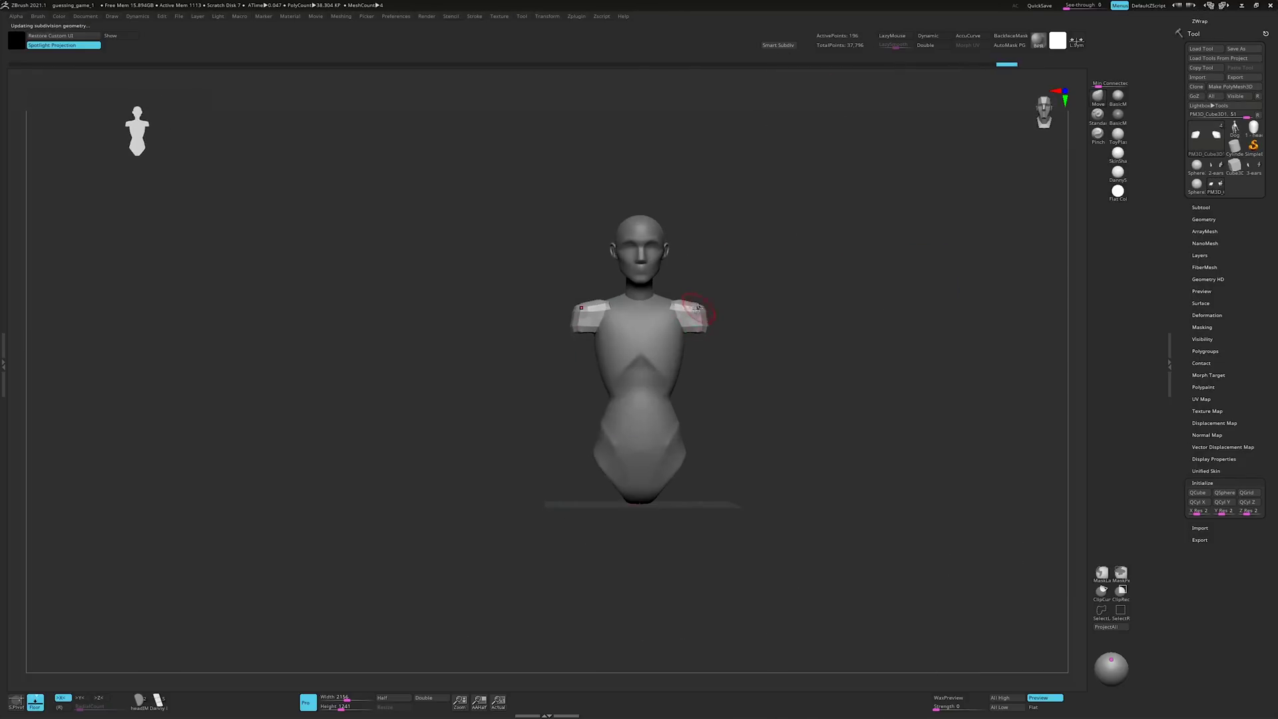
pyautogui.hotkey('ctrl', 'd')
pyautogui.press('space')
pyautogui.press('space')
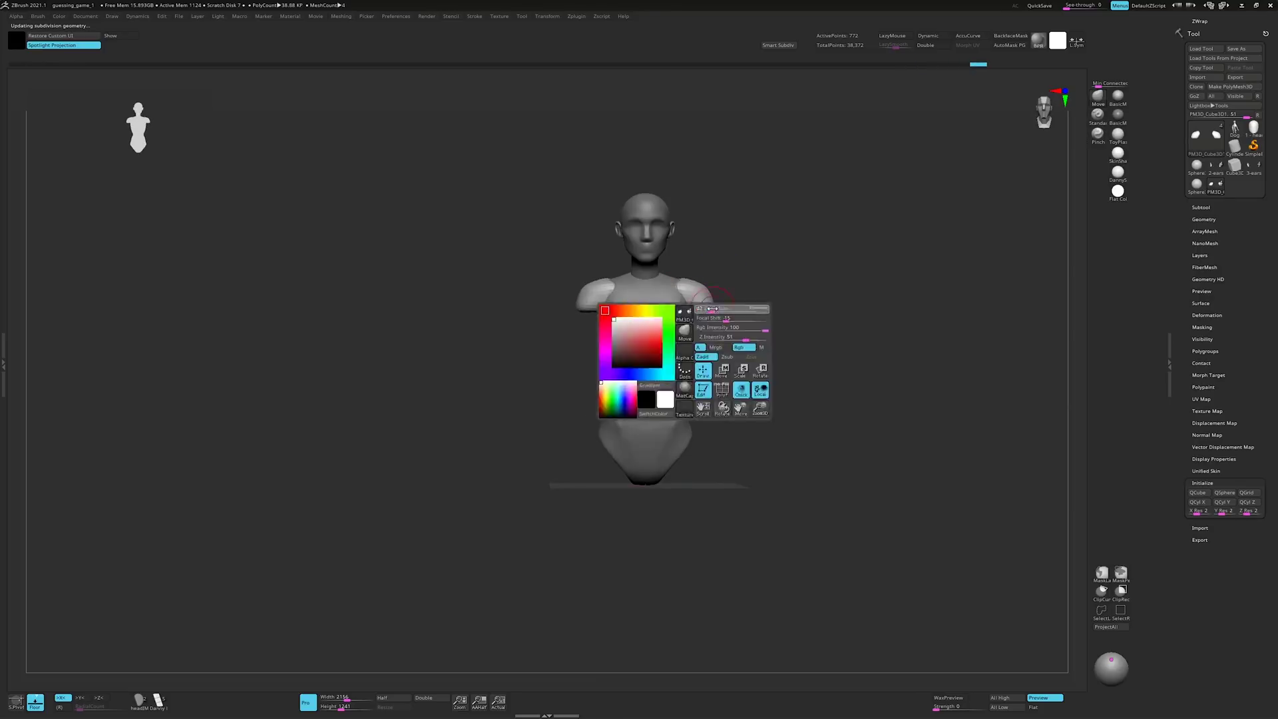
pyautogui.moveTo(715, 305); pyautogui.dragTo(767, 279)
pyautogui.press('space')
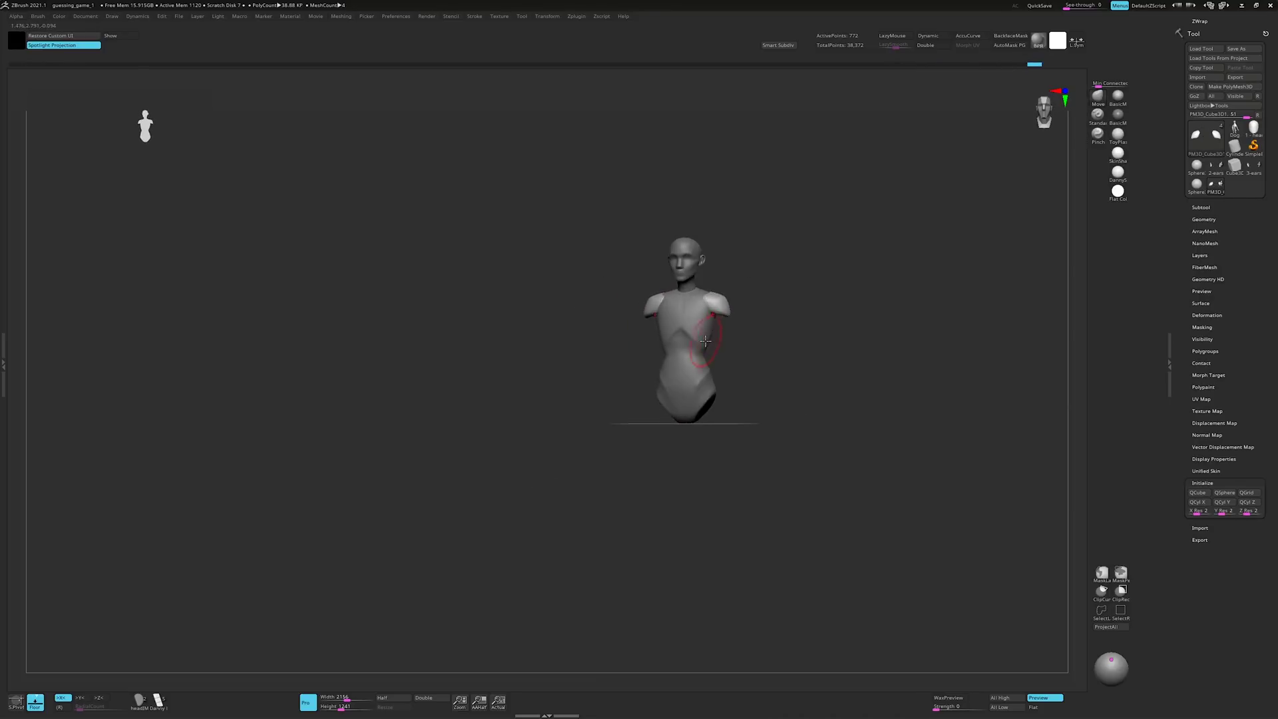
# Select the Sphere3D subtool and scale it with the Gizmo into a stretched leg
pyautogui.keyDown('alt'); pyautogui.click(705, 340); pyautogui.keyUp('alt')
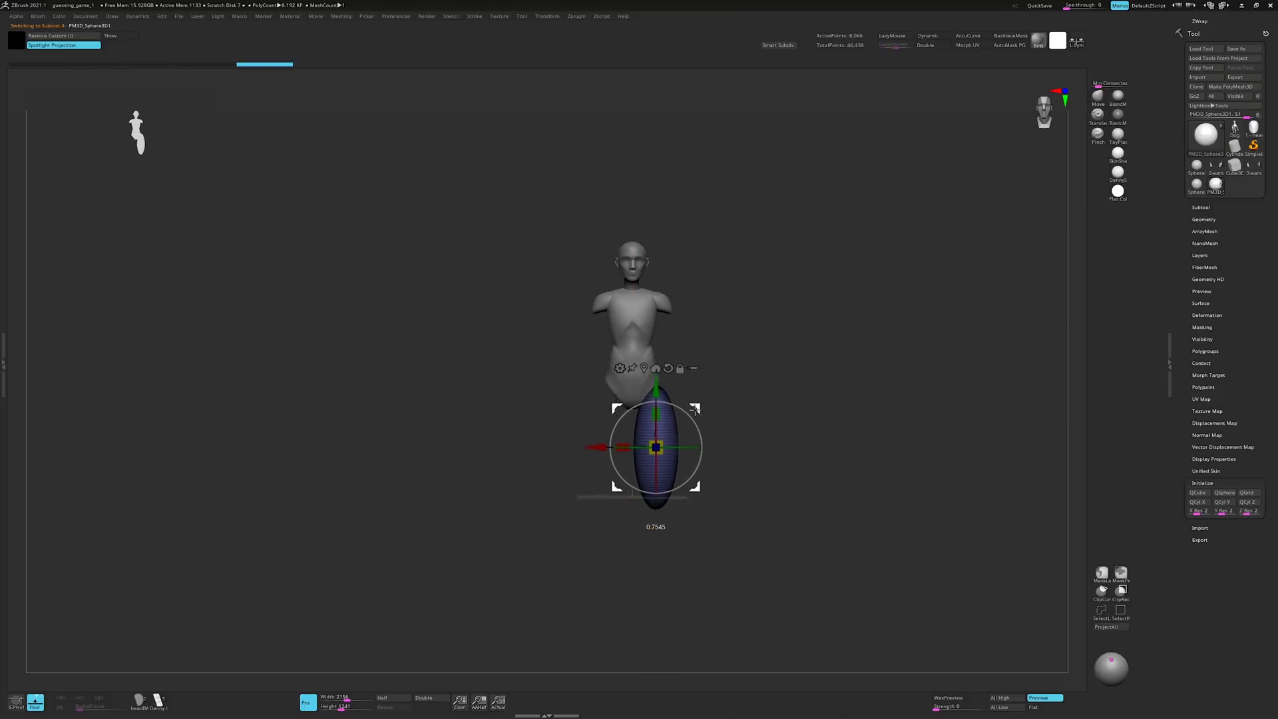
pyautogui.keyDown('shift'); pyautogui.moveTo(748, 390); pyautogui.dragTo(669, 415); pyautogui.keyUp('shift')
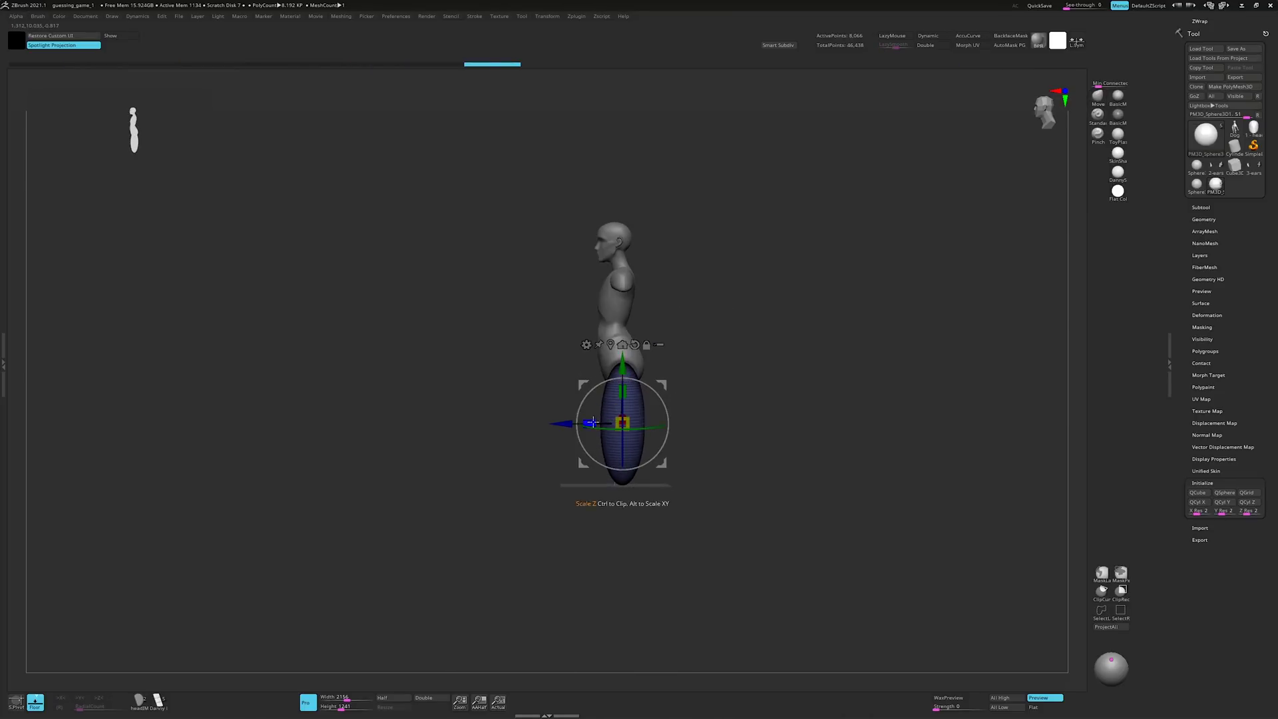
pyautogui.click(1204, 219)
pyautogui.press('w')
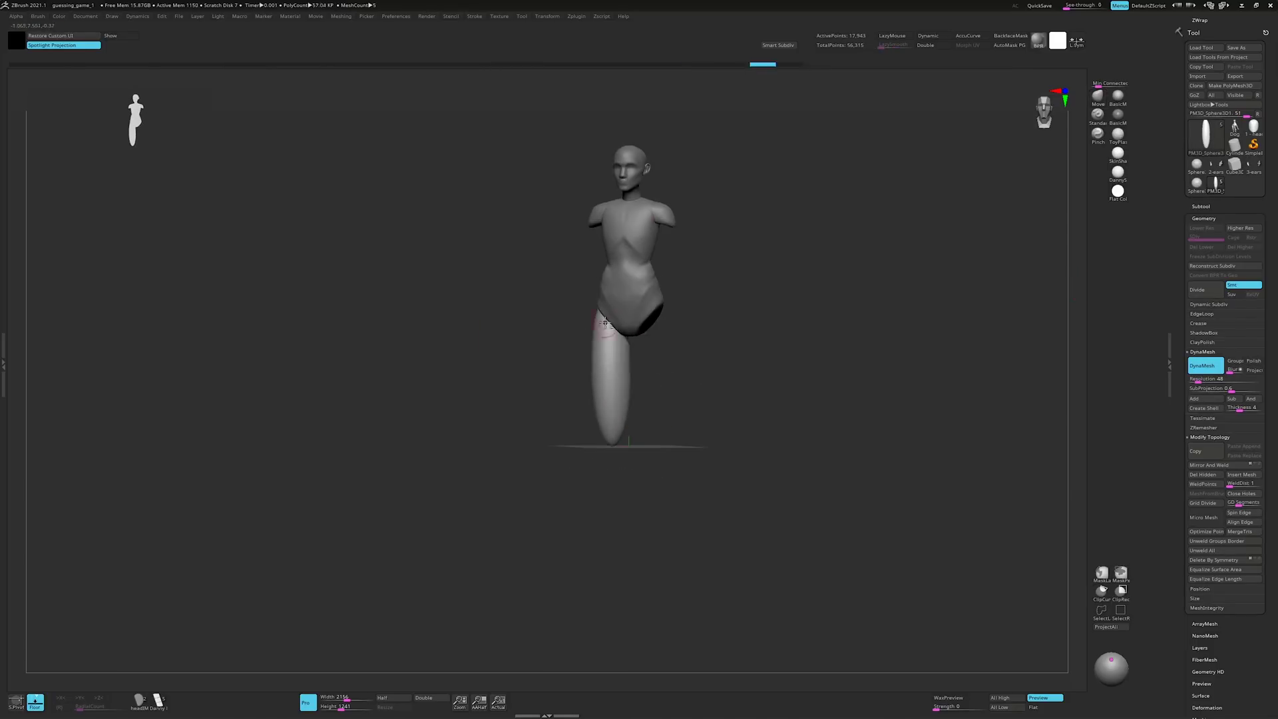
pyautogui.moveTo(597, 317)
pyautogui.mouseDown(button='right')
pyautogui.moveTo(667, 309)
pyautogui.moveTo(653, 405)
pyautogui.moveTo(607, 368)
pyautogui.mouseUp(button='right')
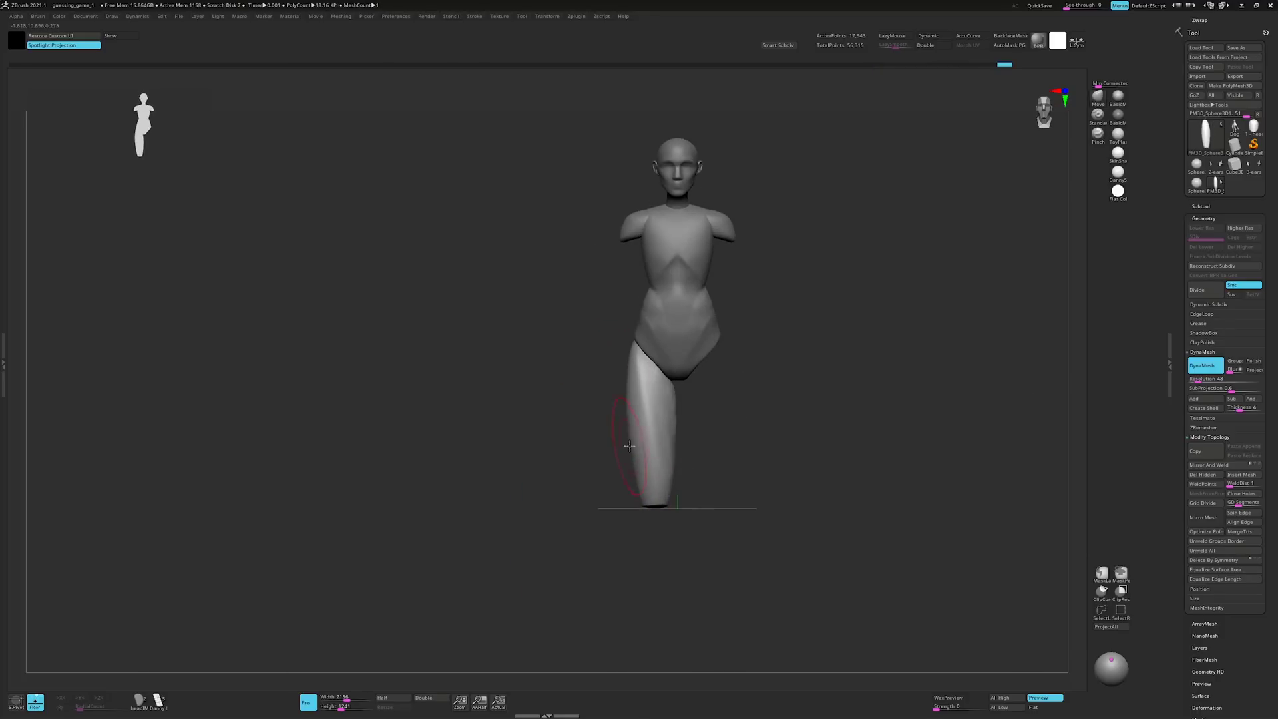
pyautogui.moveTo(627, 445); pyautogui.dragTo(752, 414, button='right')
pyautogui.moveTo(676, 450); pyautogui.dragTo(659, 419, button='right')
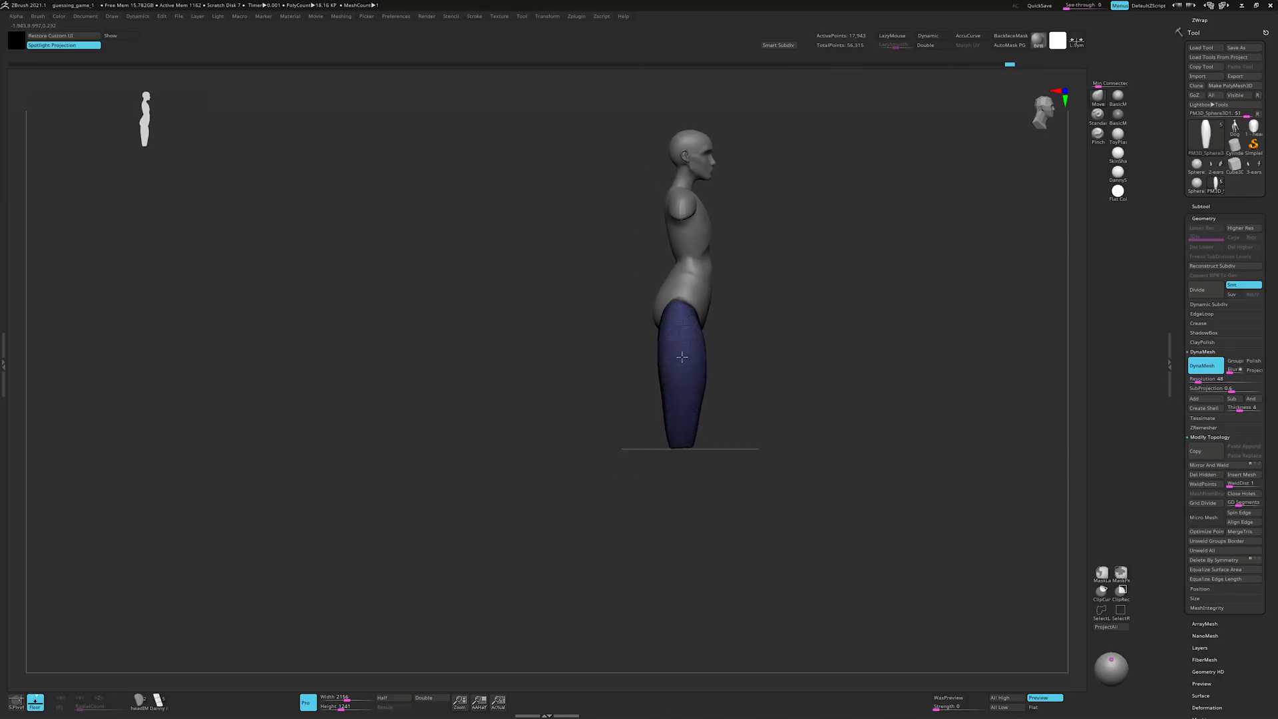
# Sculpt folds into the abdomen with Move and Clay brushes, enabling LazyMouse
pyautogui.press('q')
pyautogui.moveTo(747, 309); pyautogui.dragTo(750, 374, button='right')
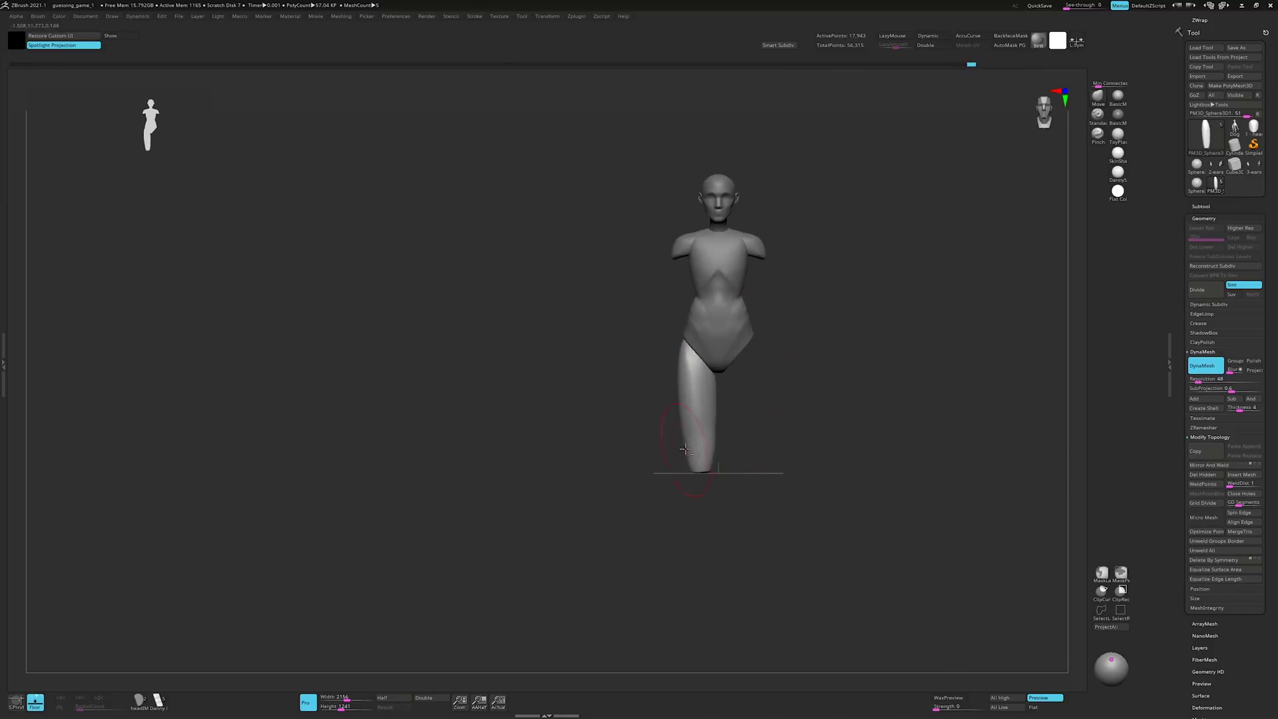
pyautogui.moveTo(711, 289)
pyautogui.mouseDown()
pyautogui.moveTo(722, 344)
pyautogui.moveTo(744, 350)
pyautogui.mouseUp()
pyautogui.moveTo(744, 349)
pyautogui.mouseDown(button='right')
pyautogui.moveTo(741, 361)
pyautogui.moveTo(730, 350)
pyautogui.mouseUp(button='right')
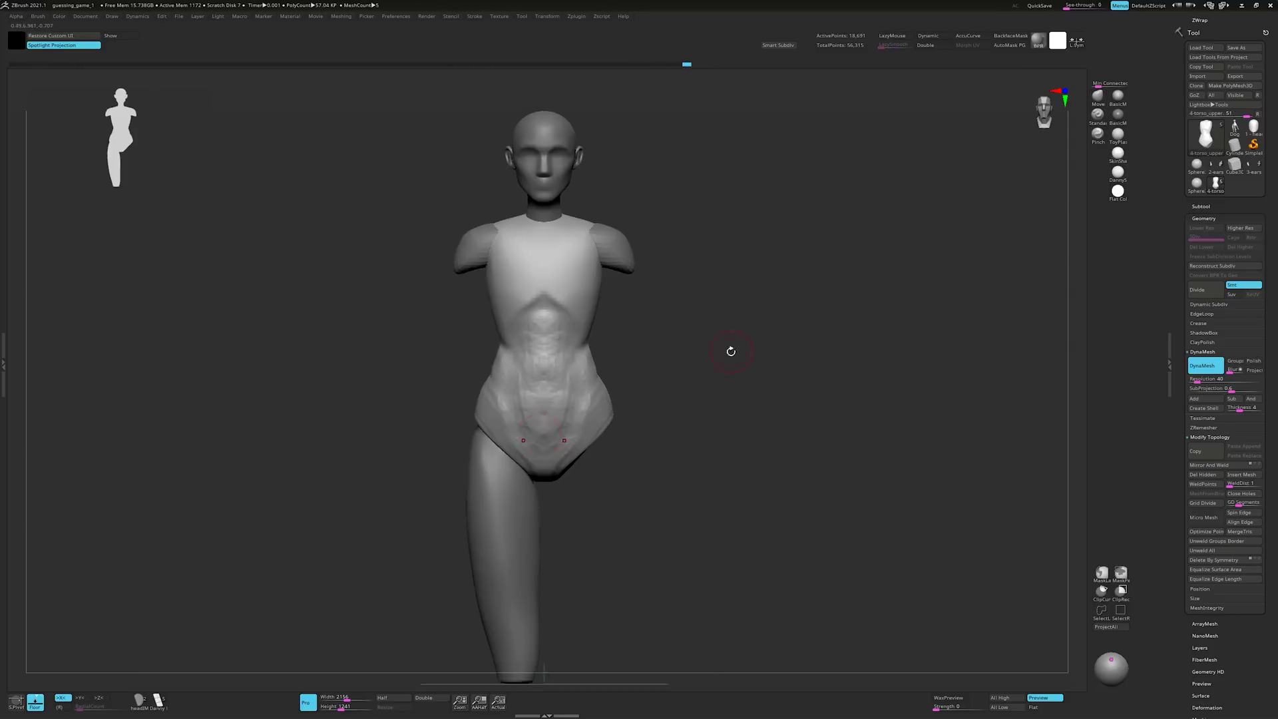
pyautogui.moveTo(593, 385)
pyautogui.mouseDown(button='right')
pyautogui.moveTo(594, 425)
pyautogui.moveTo(585, 400)
pyautogui.moveTo(609, 394)
pyautogui.moveTo(591, 410)
pyautogui.moveTo(580, 390)
pyautogui.moveTo(627, 267)
pyautogui.mouseUp(button='right')
pyautogui.press('l')
# Sculpt the upper torso from back and top views, toggling LazyMouse and Solo
pyautogui.keyDown('alt'); pyautogui.click(599, 404); pyautogui.keyUp('alt')
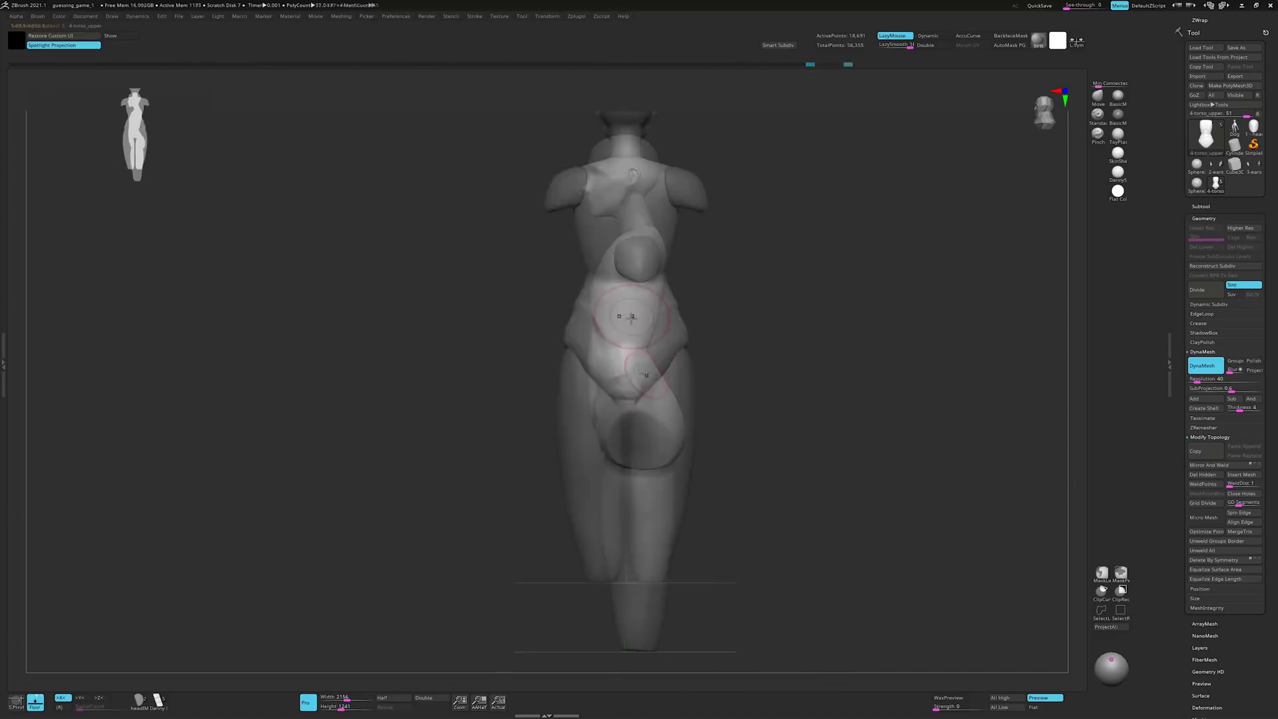
pyautogui.moveTo(626, 322); pyautogui.dragTo(640, 257, button='right')
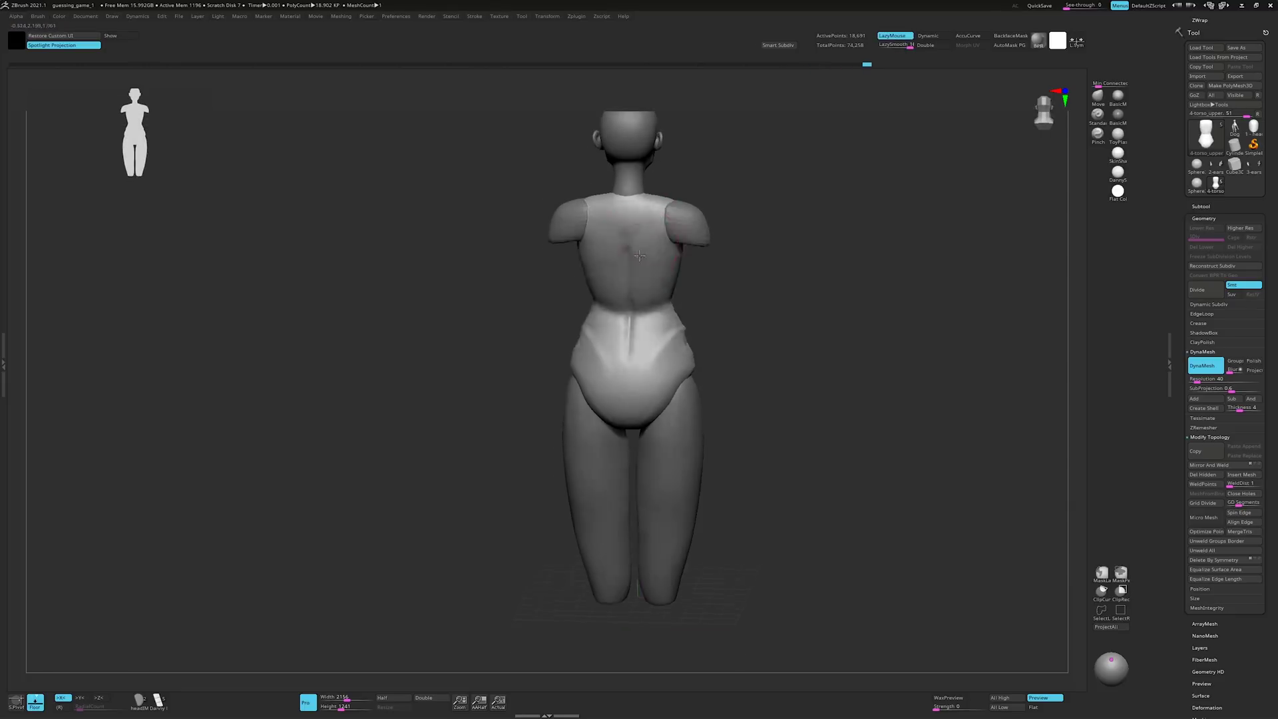
pyautogui.moveTo(681, 196)
pyautogui.mouseDown(button='right')
pyautogui.moveTo(688, 202)
pyautogui.moveTo(599, 180)
pyautogui.moveTo(654, 132)
pyautogui.moveTo(582, 272)
pyautogui.moveTo(537, 288)
pyautogui.moveTo(472, 249)
pyautogui.moveTo(570, 294)
pyautogui.moveTo(542, 323)
pyautogui.moveTo(524, 298)
pyautogui.moveTo(517, 306)
pyautogui.moveTo(541, 357)
pyautogui.moveTo(580, 339)
pyautogui.moveTo(715, 402)
pyautogui.moveTo(622, 429)
pyautogui.moveTo(748, 422)
pyautogui.mouseUp(button='right')
pyautogui.press('l')
pyautogui.keyDown('ctrl'); pyautogui.keyDown('shift'); pyautogui.click(691, 206); pyautogui.keyUp('shift'); pyautogui.keyUp('ctrl')
pyautogui.keyDown('ctrl'); pyautogui.keyDown('shift'); pyautogui.click(689, 201); pyautogui.keyUp('shift'); pyautogui.keyUp('ctrl')
pyautogui.rightClick(600, 180)
# Re-enable LazyMouse and select the sphere leg piece again with the Gizmo
pyautogui.press('l')
pyautogui.press('l')
pyautogui.keyDown('alt'); pyautogui.click(516, 309); pyautogui.keyUp('alt')
pyautogui.keyDown('alt'); pyautogui.click(585, 336); pyautogui.keyUp('alt')
pyautogui.press('w')
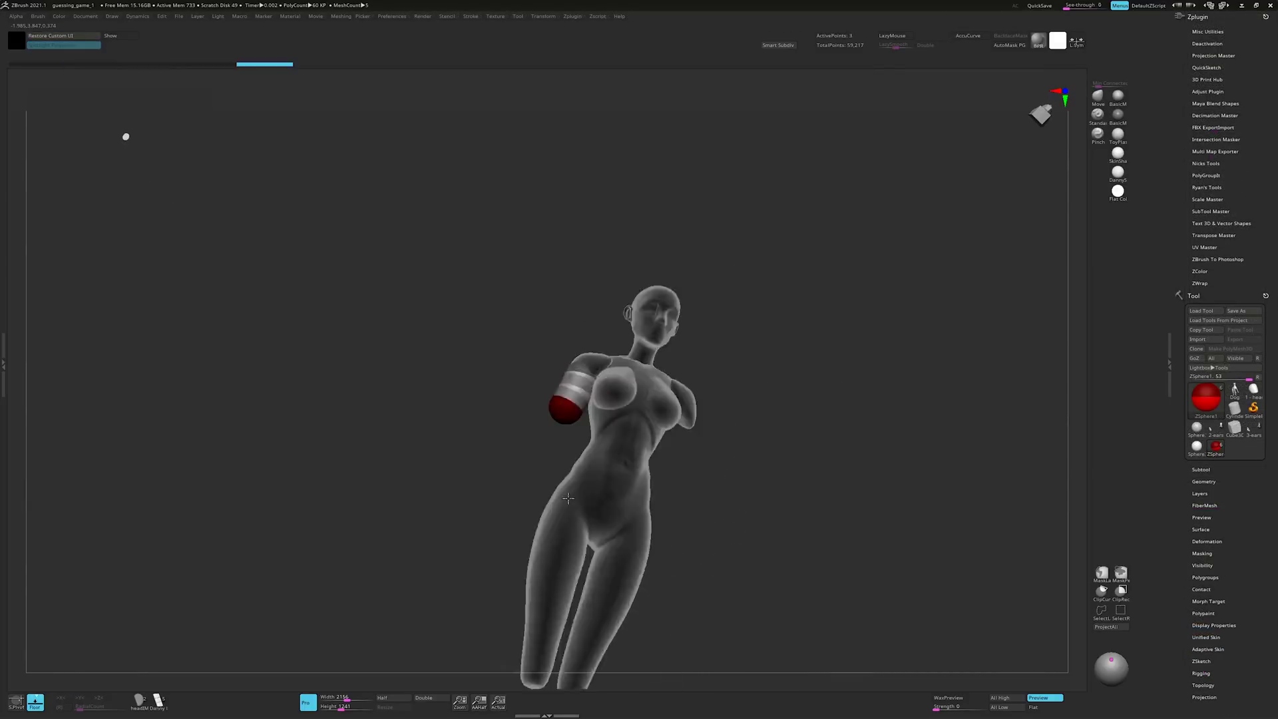
# Draw a ZSphere arm chain and orbit around the figure to check both arms
pyautogui.moveTo(556, 413); pyautogui.dragTo(562, 520)
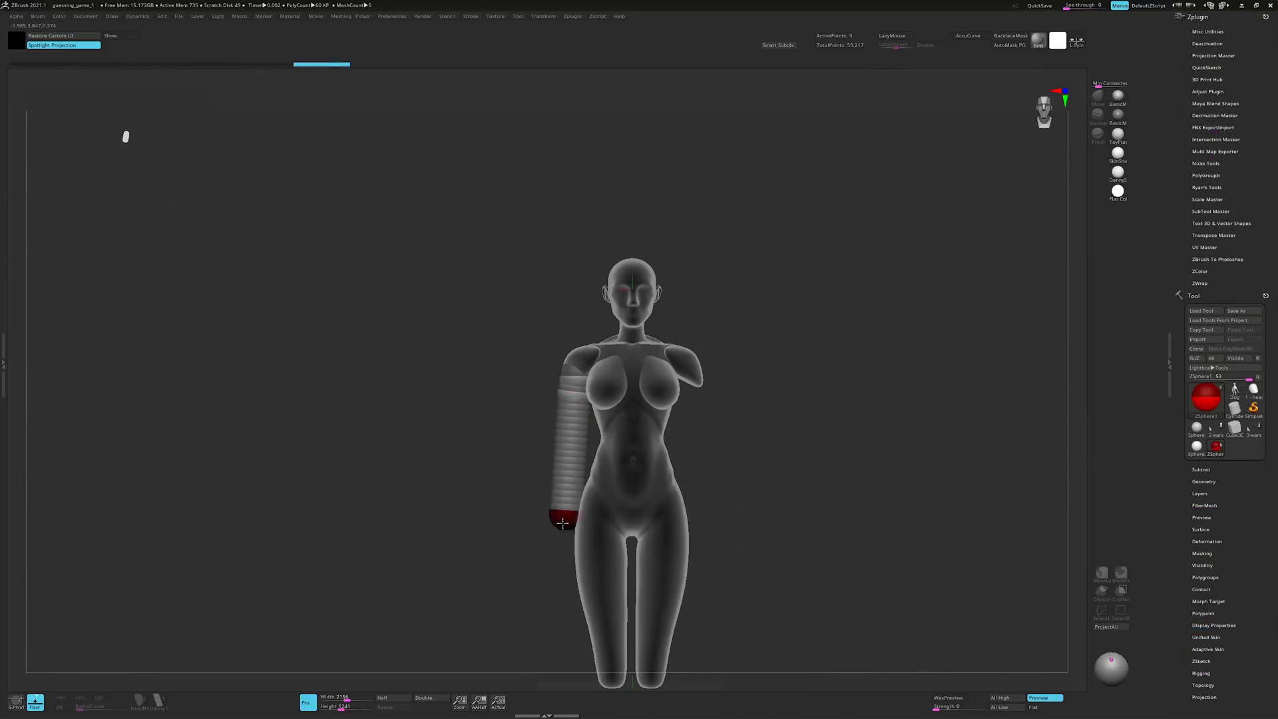
pyautogui.moveTo(570, 450); pyautogui.dragTo(557, 446, button='right')
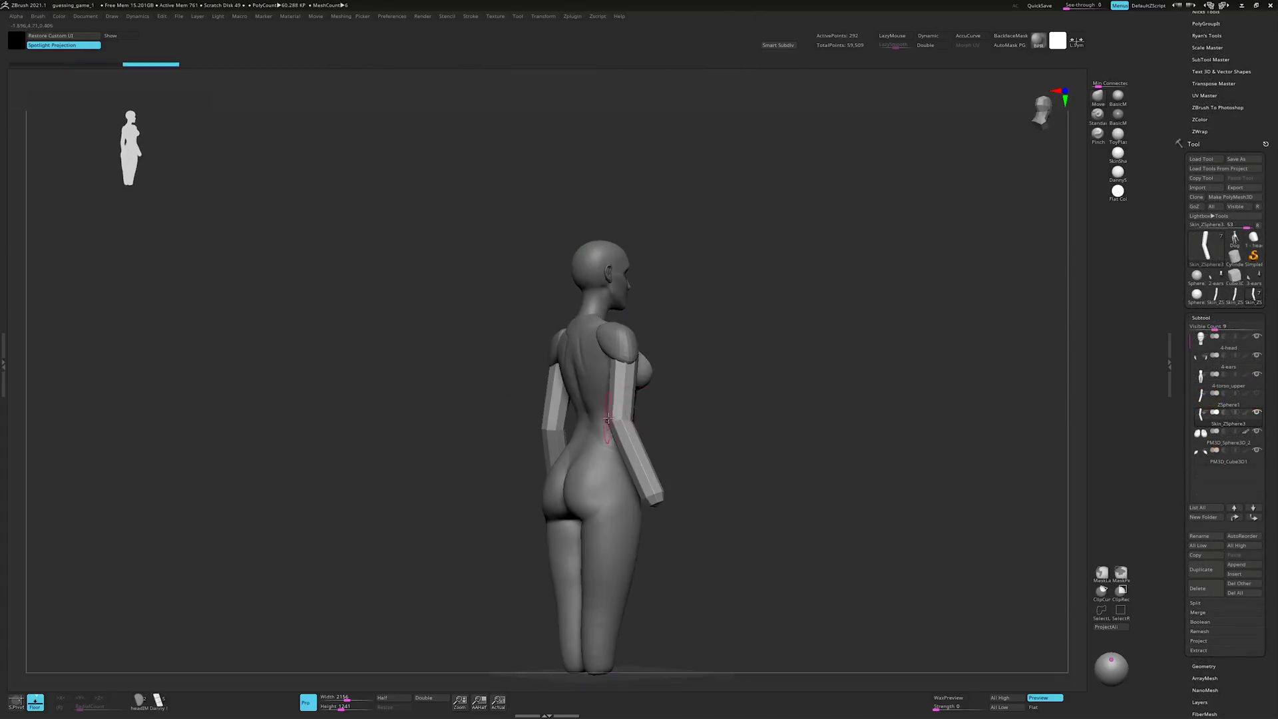
pyautogui.moveTo(607, 418); pyautogui.dragTo(659, 414, button='right')
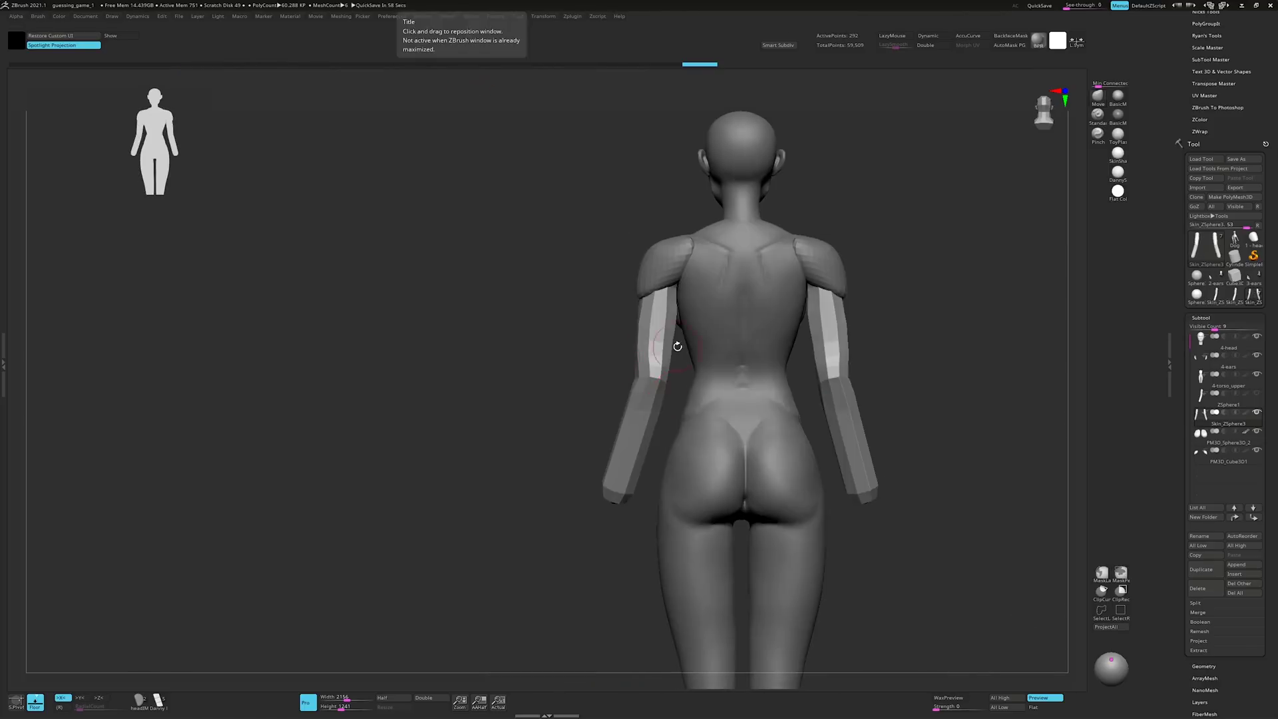
pyautogui.moveTo(661, 415)
pyautogui.mouseDown(button='right')
pyautogui.moveTo(647, 338)
pyautogui.moveTo(714, 404)
pyautogui.mouseUp(button='right')
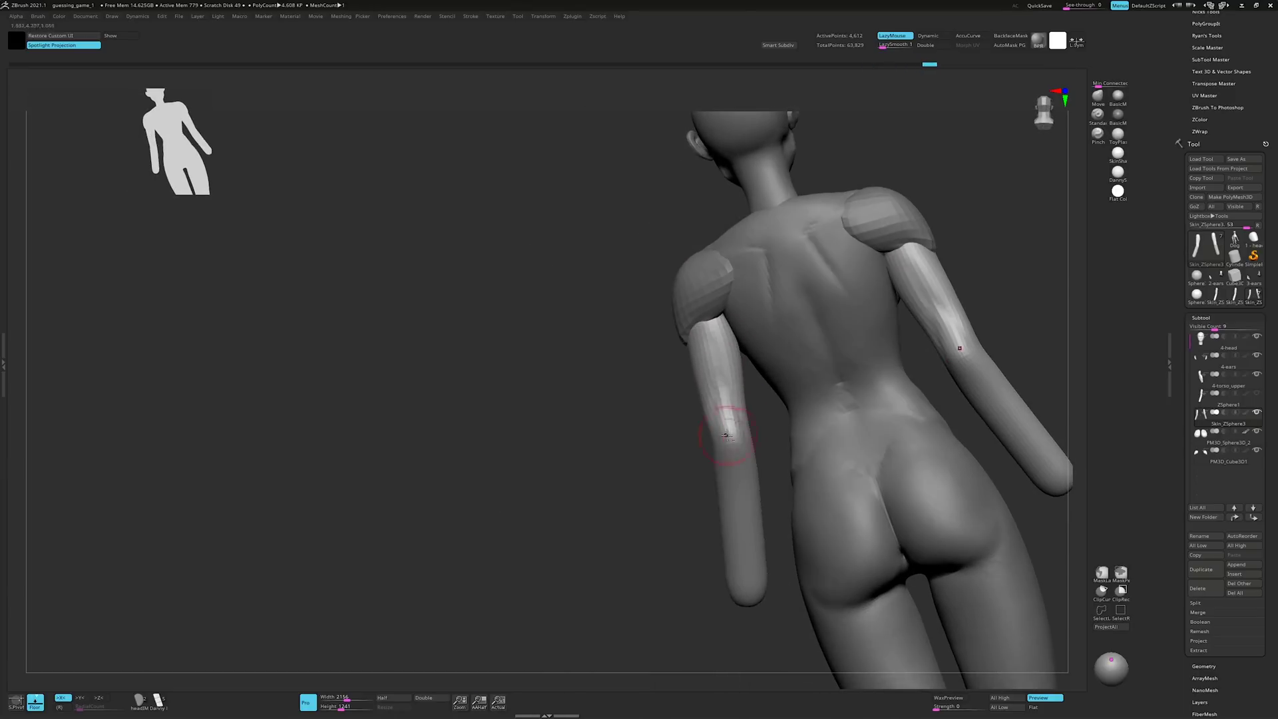
pyautogui.moveTo(729, 420)
pyautogui.mouseDown(button='right')
pyautogui.moveTo(760, 413)
pyautogui.moveTo(737, 343)
pyautogui.mouseUp(button='right')
# Isolate the two arms with Solo and shape them with the Move brush
pyautogui.press('l')
pyautogui.keyDown('ctrl'); pyautogui.keyDown('shift'); pyautogui.click(754, 324); pyautogui.keyUp('shift'); pyautogui.keyUp('ctrl')
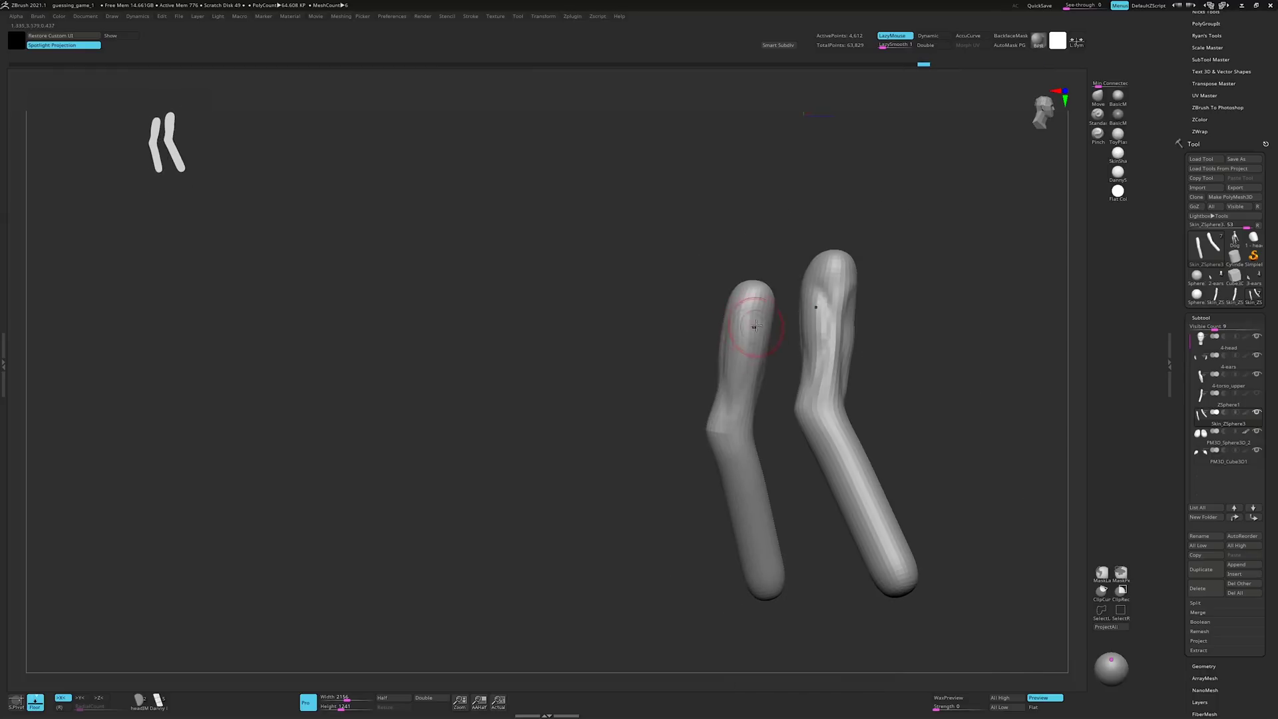
pyautogui.keyDown('ctrl'); pyautogui.keyDown('shift'); pyautogui.click(743, 381); pyautogui.keyUp('shift'); pyautogui.keyUp('ctrl')
pyautogui.press('l')
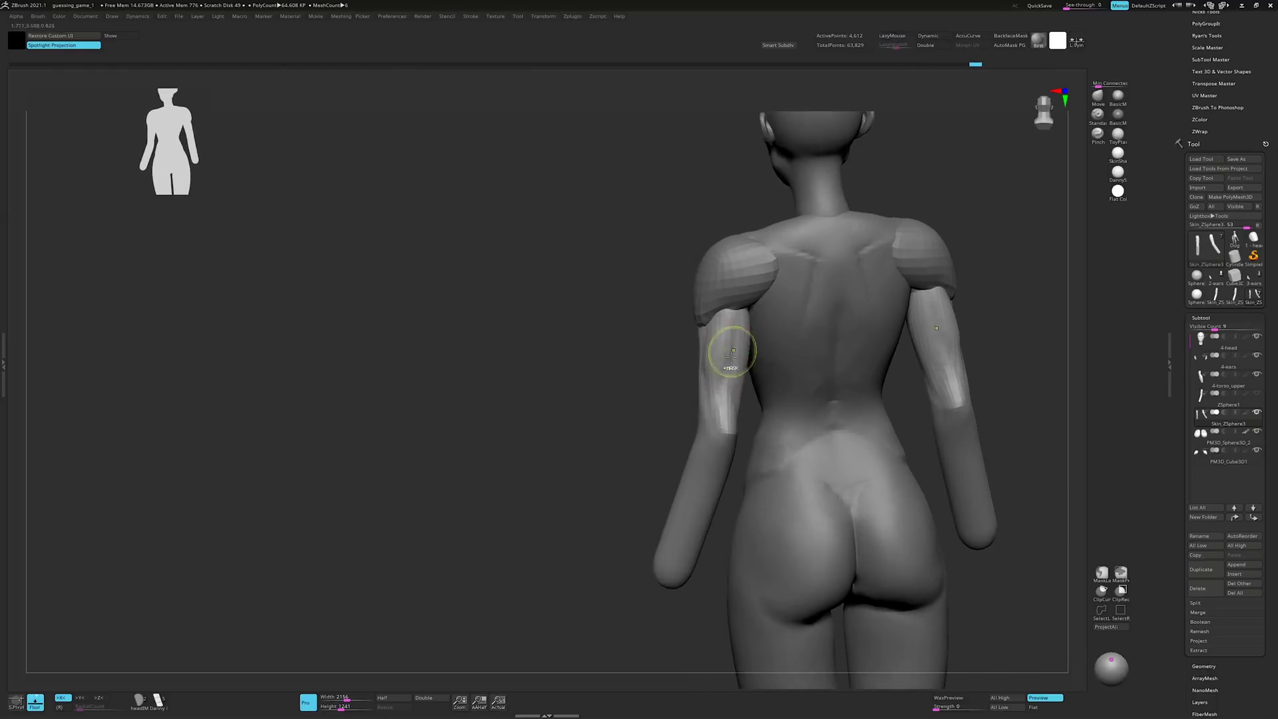
pyautogui.moveTo(736, 413)
pyautogui.mouseDown(button='right')
pyautogui.moveTo(734, 433)
pyautogui.moveTo(744, 346)
pyautogui.mouseUp(button='right')
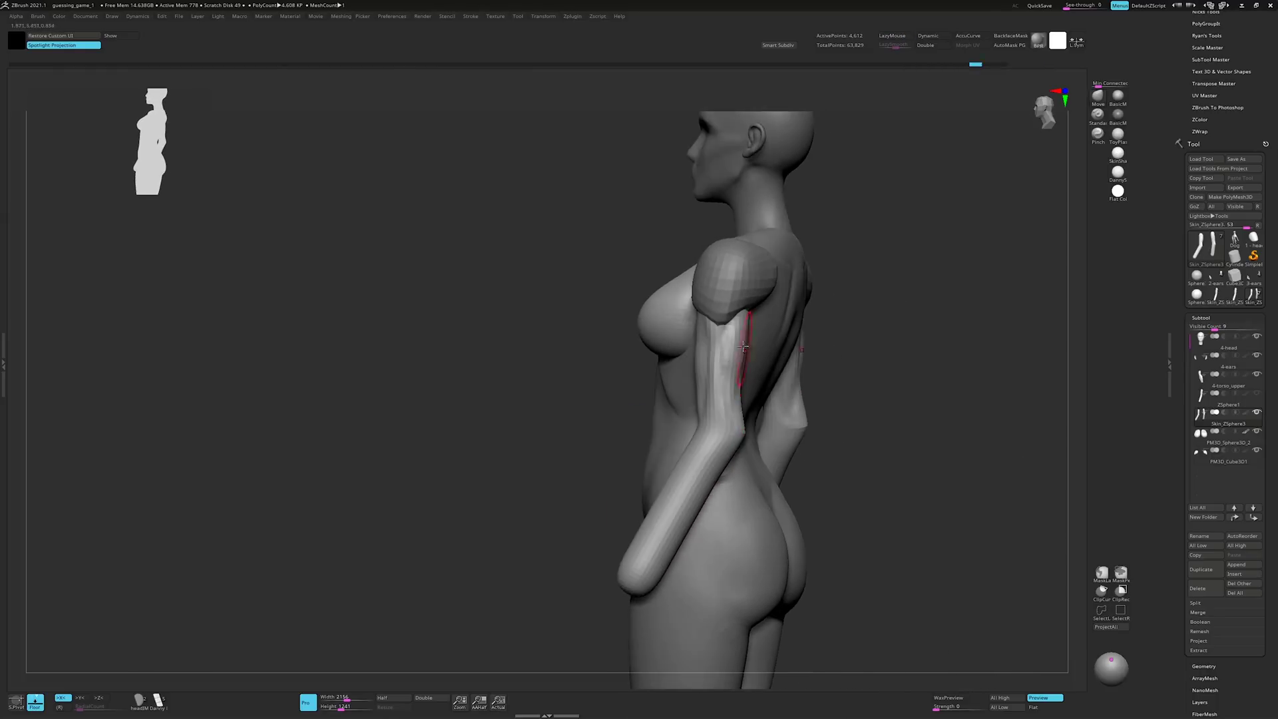
pyautogui.moveTo(744, 409)
pyautogui.mouseDown(button='right')
pyautogui.moveTo(722, 370)
pyautogui.moveTo(686, 356)
pyautogui.mouseUp(button='right')
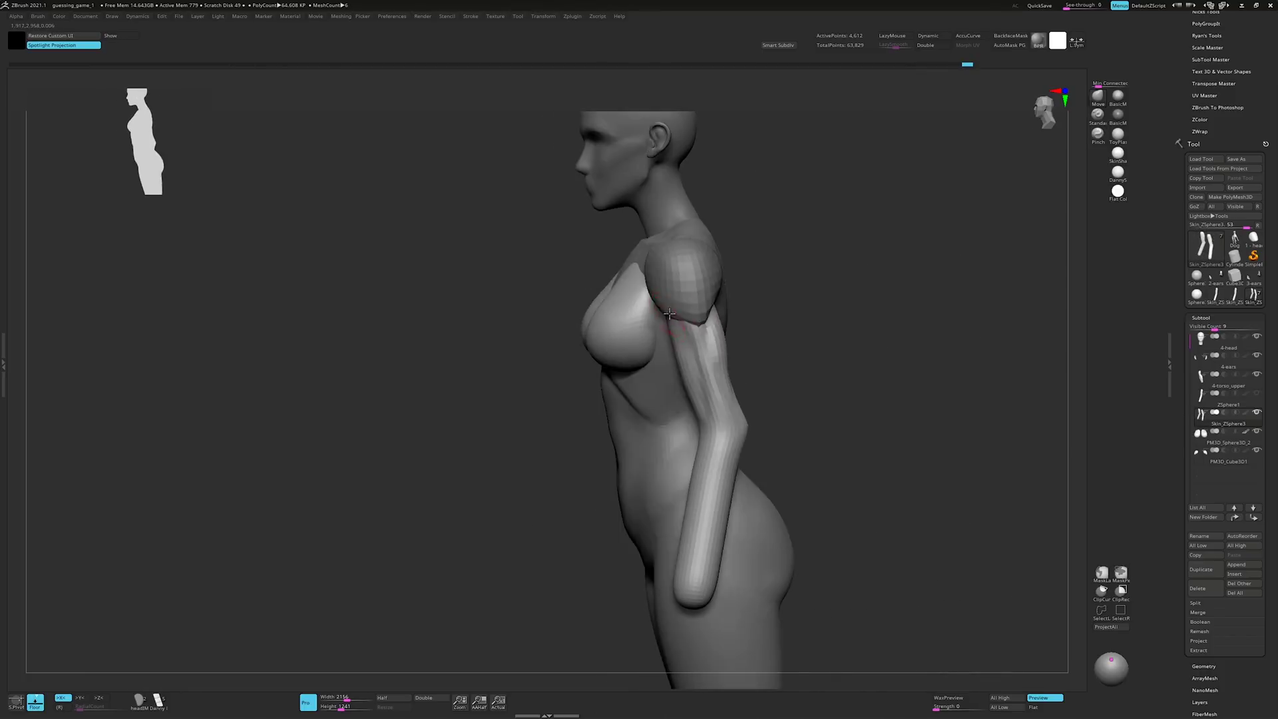
pyautogui.press('space')
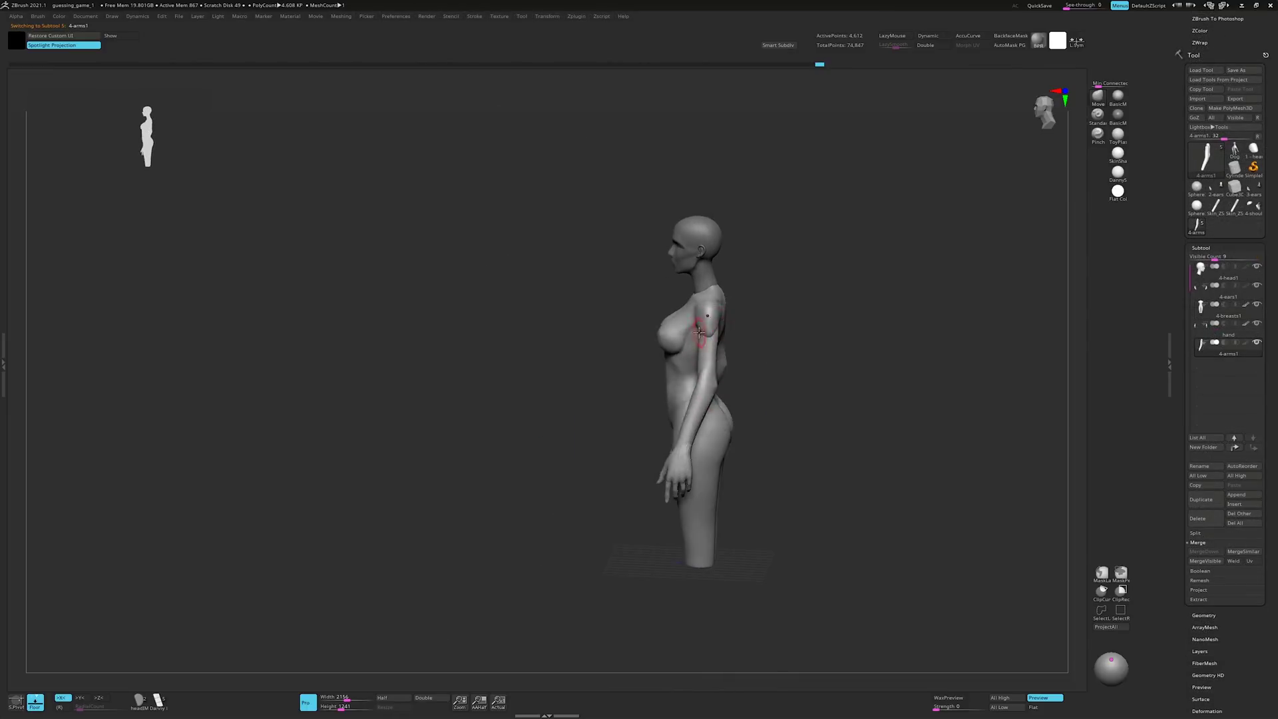
pyautogui.moveTo(735, 351); pyautogui.dragTo(728, 331, button='right')
pyautogui.press('space')
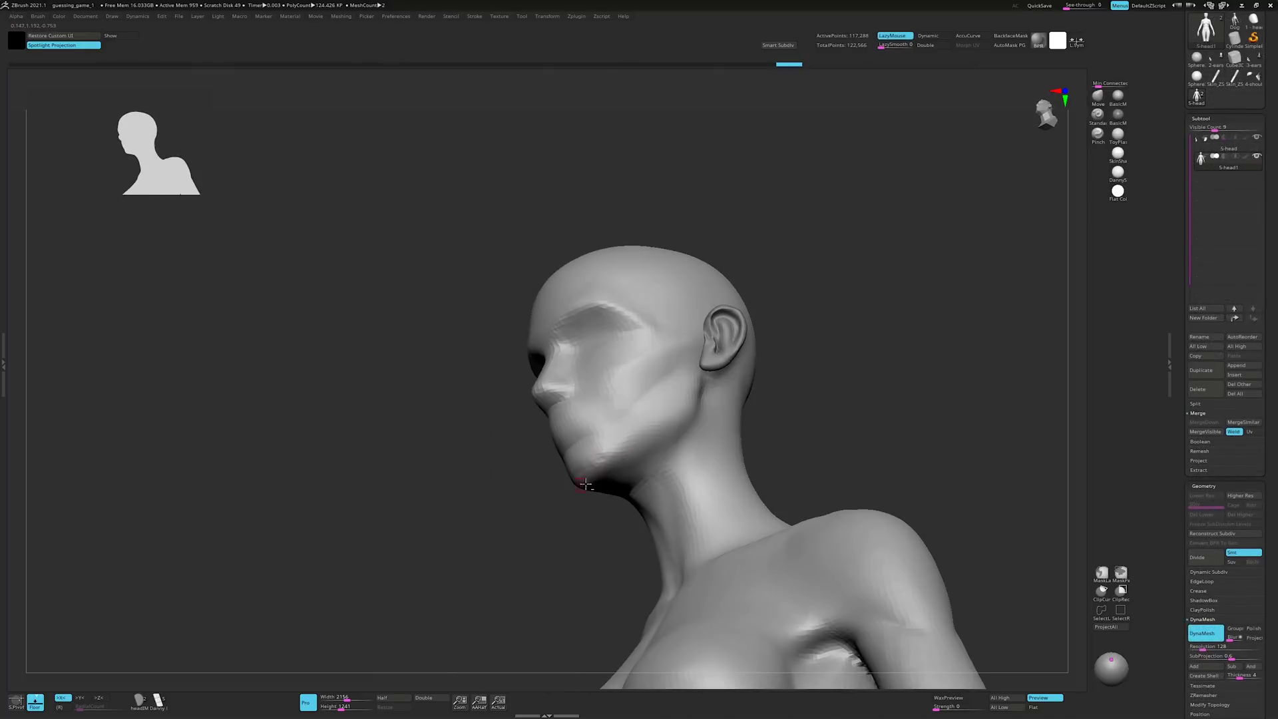
# Orbit the head to its side profile to check the sculpted face
pyautogui.moveTo(586, 484)
pyautogui.mouseDown(button='right')
pyautogui.moveTo(621, 383)
pyautogui.moveTo(610, 349)
pyautogui.mouseUp(button='right')
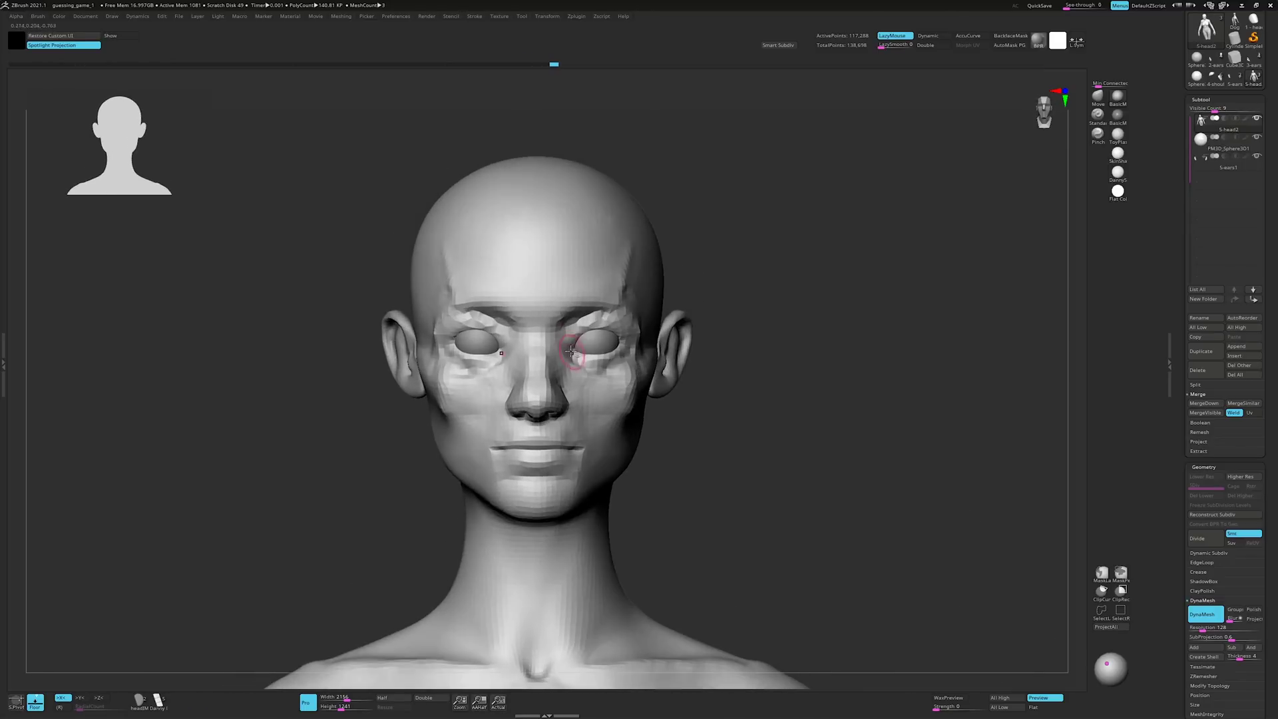
# Inspect the head from three-quarter, side and front views, checking its wireframe
pyautogui.press('l')
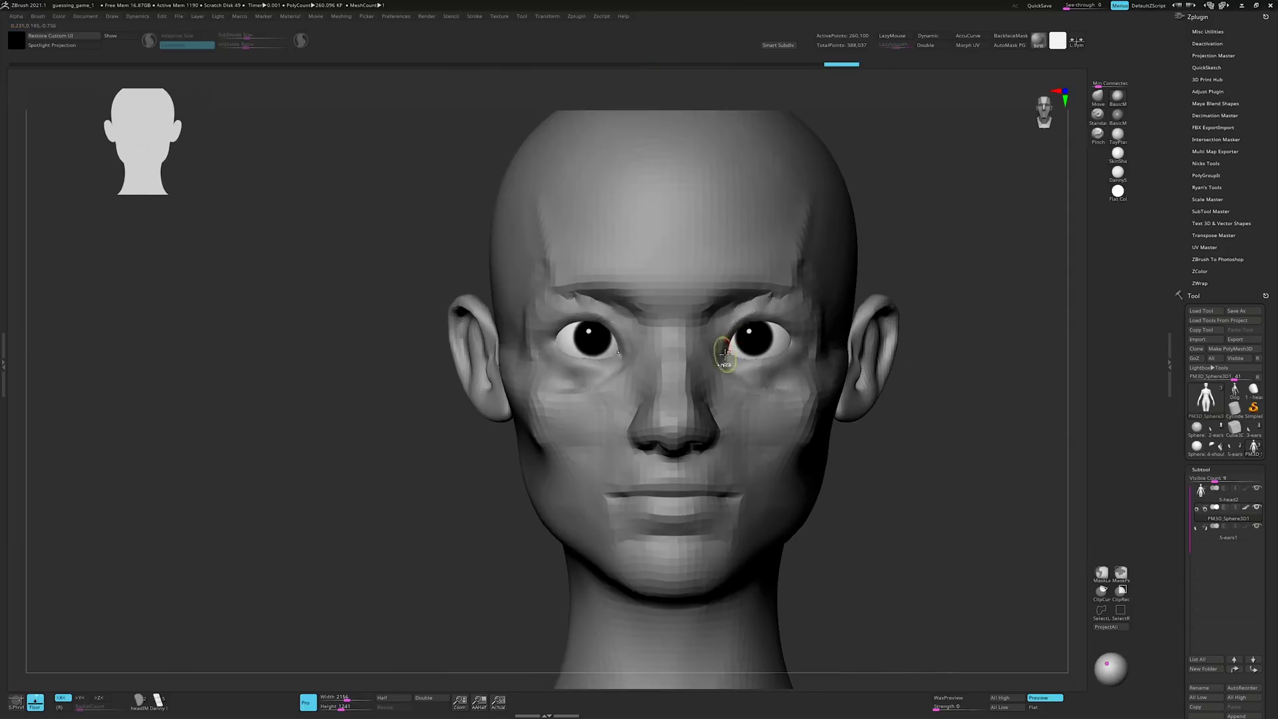
pyautogui.moveTo(785, 336)
pyautogui.mouseDown(button='right')
pyautogui.moveTo(628, 340)
pyautogui.moveTo(900, 302)
pyautogui.moveTo(853, 300)
pyautogui.moveTo(872, 290)
pyautogui.moveTo(845, 309)
pyautogui.mouseUp(button='right')
pyautogui.hotkey('shift', 'f')
pyautogui.hotkey('shift', 'f')
pyautogui.moveTo(671, 293)
pyautogui.mouseDown(button='right')
pyautogui.moveTo(698, 361)
pyautogui.moveTo(659, 372)
pyautogui.mouseUp(button='right')
pyautogui.press('space')
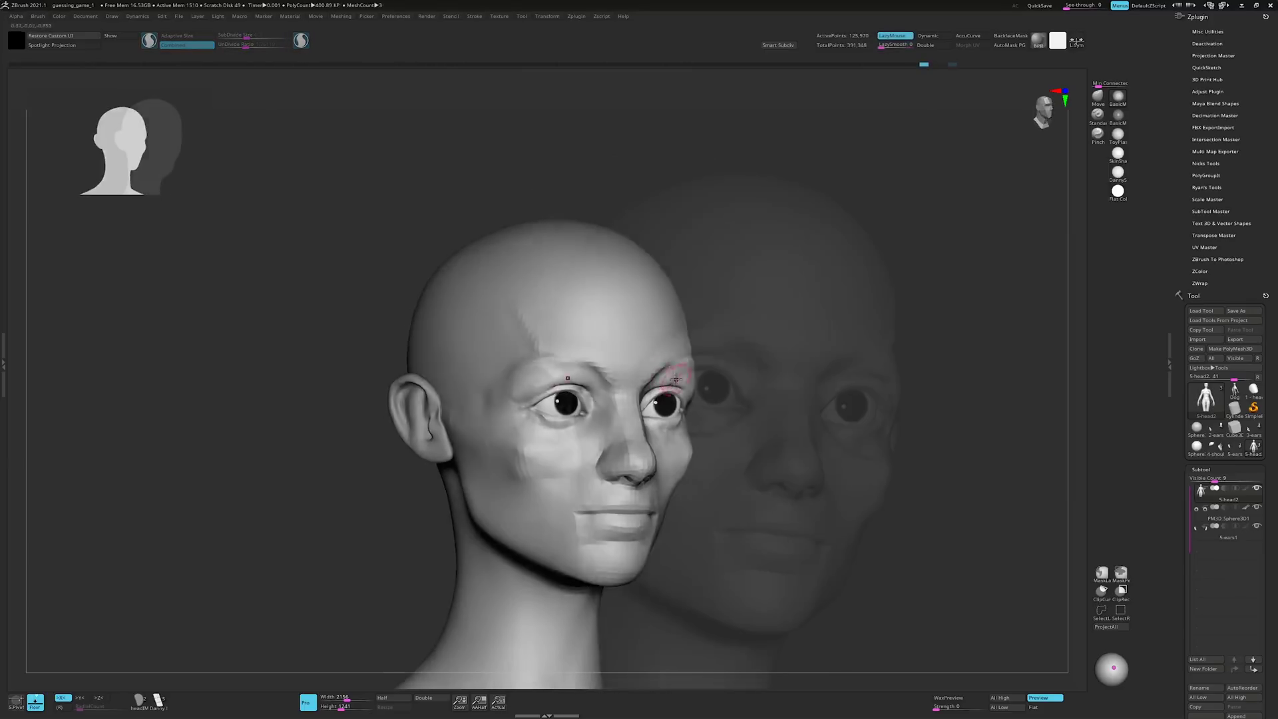
pyautogui.moveTo(675, 377)
pyautogui.mouseDown()
pyautogui.moveTo(557, 350)
pyautogui.moveTo(506, 385)
pyautogui.moveTo(502, 367)
pyautogui.moveTo(542, 360)
pyautogui.mouseUp()
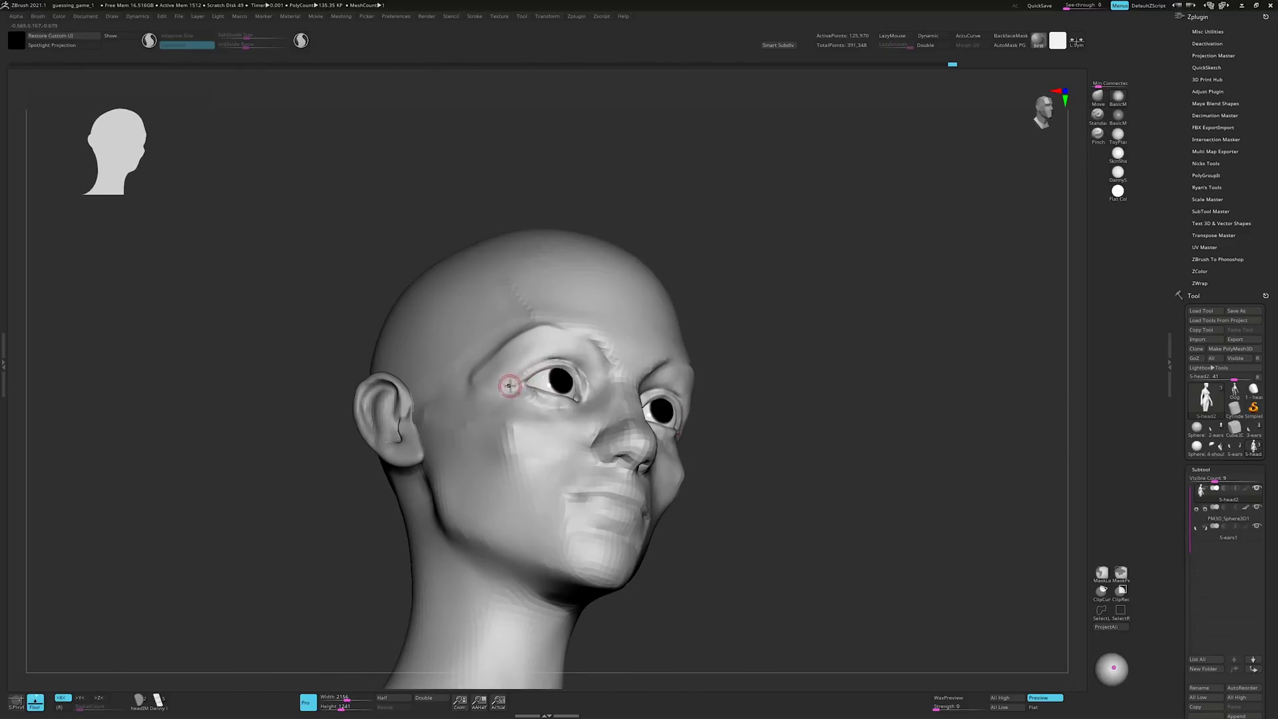
pyautogui.keyDown('shift'); pyautogui.moveTo(730, 334); pyautogui.dragTo(760, 326); pyautogui.keyUp('shift')
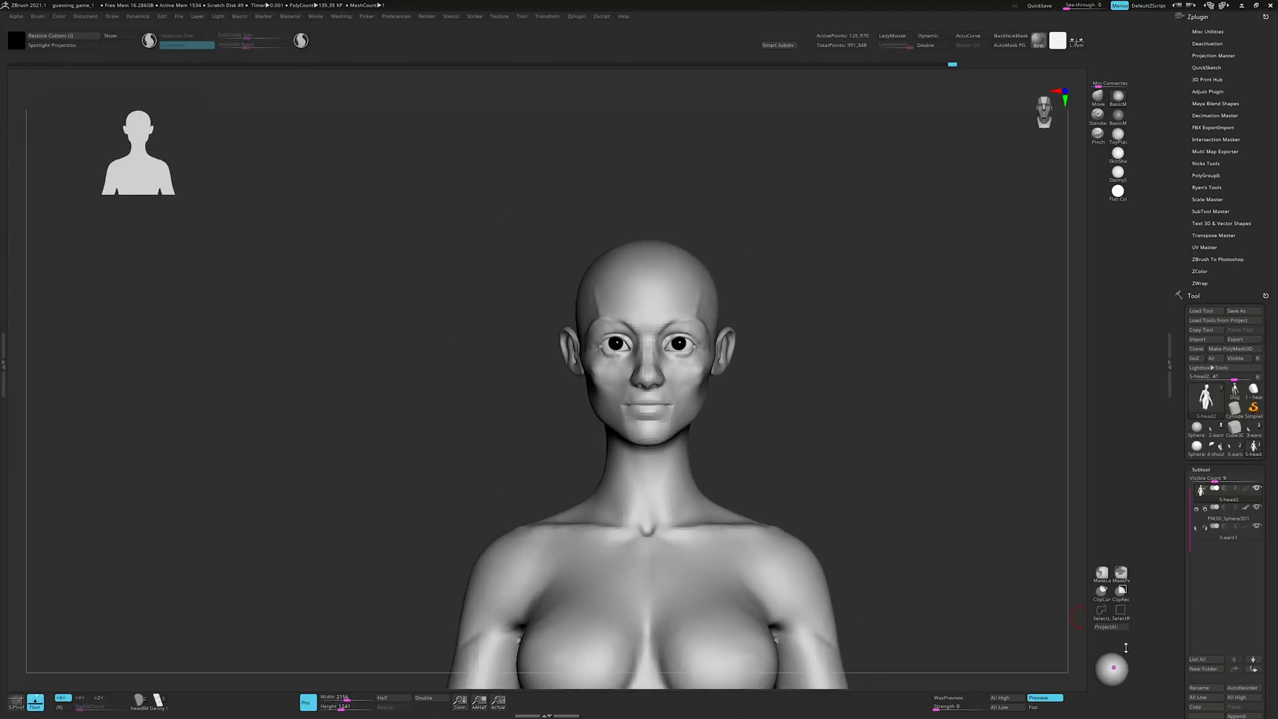
pyautogui.scroll(-5, 1226, 400)
pyautogui.moveTo(946, 446)
pyautogui.keyDown('alt'); pyautogui.mouseDown()
pyautogui.moveTo(685, 329)
pyautogui.moveTo(685, 356)
pyautogui.mouseUp(); pyautogui.keyUp('alt')
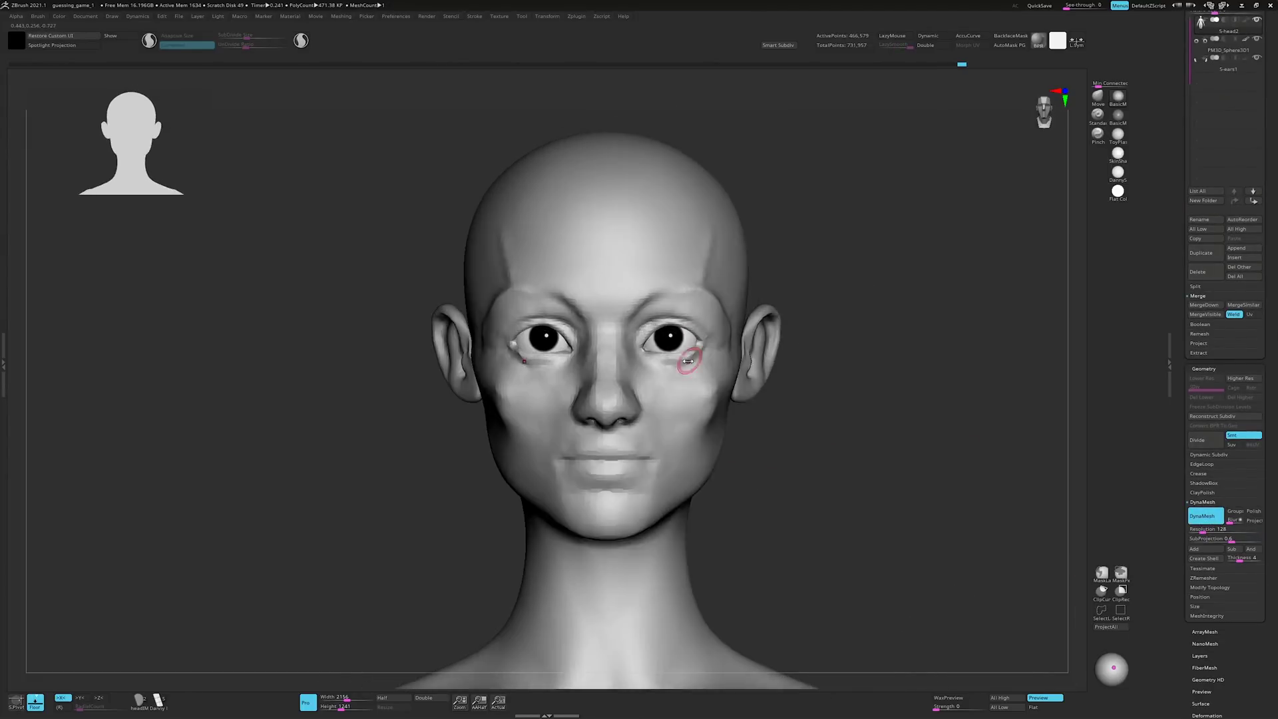
pyautogui.press('space')
pyautogui.moveTo(683, 360)
pyautogui.mouseDown(button='right')
pyautogui.moveTo(540, 362)
pyautogui.moveTo(530, 350)
pyautogui.moveTo(685, 386)
pyautogui.moveTo(774, 364)
pyautogui.mouseUp(button='right')
pyautogui.press('space')
# Switch to the full-body sculpt at its lowest subdivision and frame it
pyautogui.keyDown('alt'); pyautogui.click(773, 363); pyautogui.keyUp('alt')
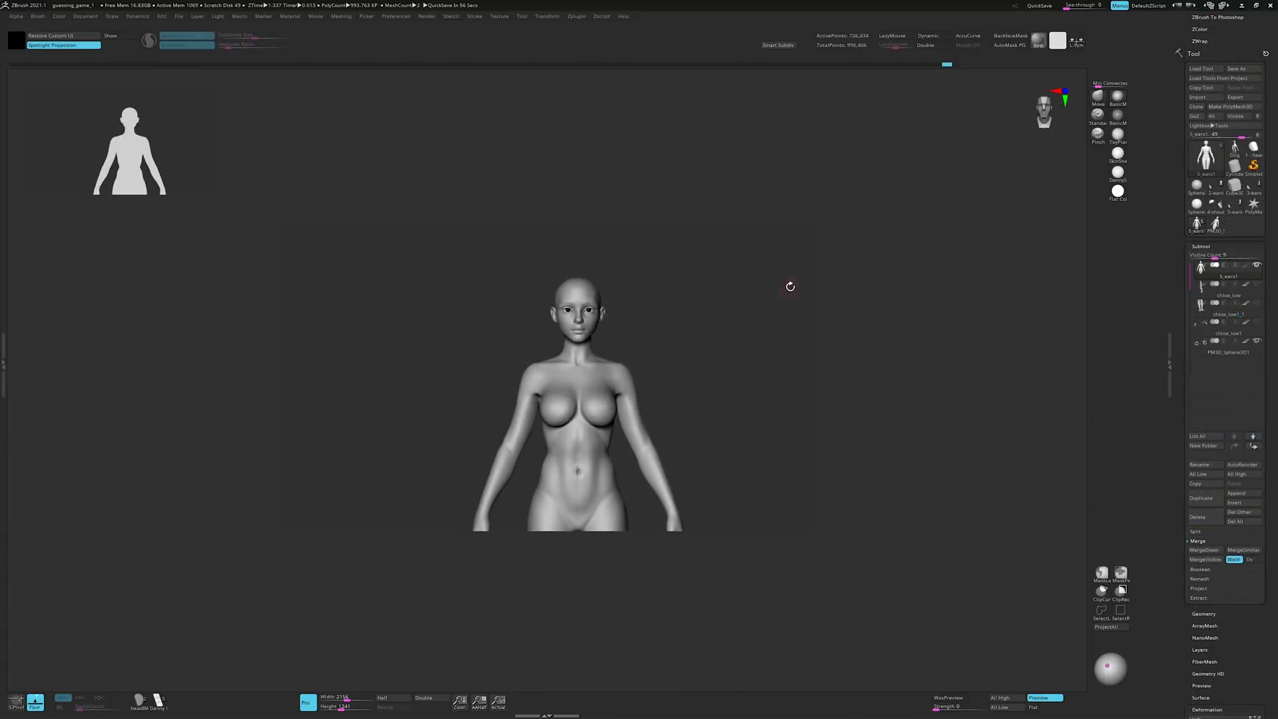
pyautogui.press('space')
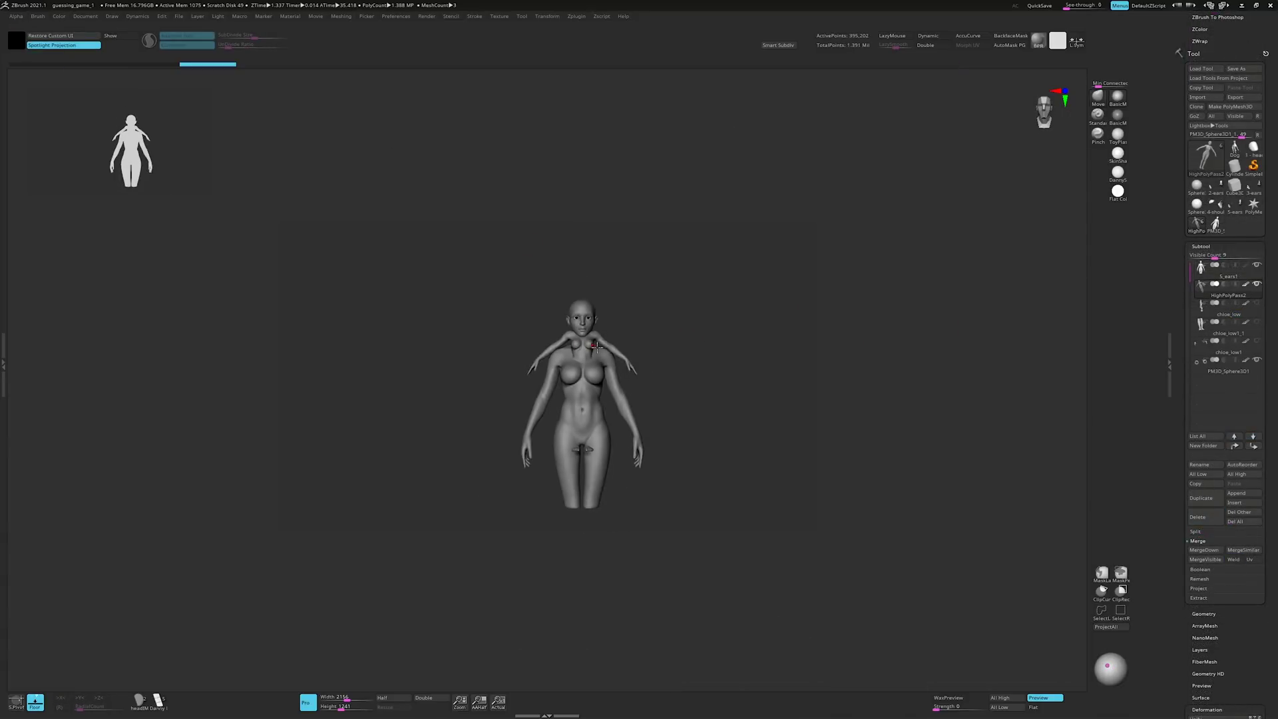
pyautogui.keyDown('alt'); pyautogui.moveTo(582, 319); pyautogui.dragTo(681, 437, button='right'); pyautogui.keyUp('alt')
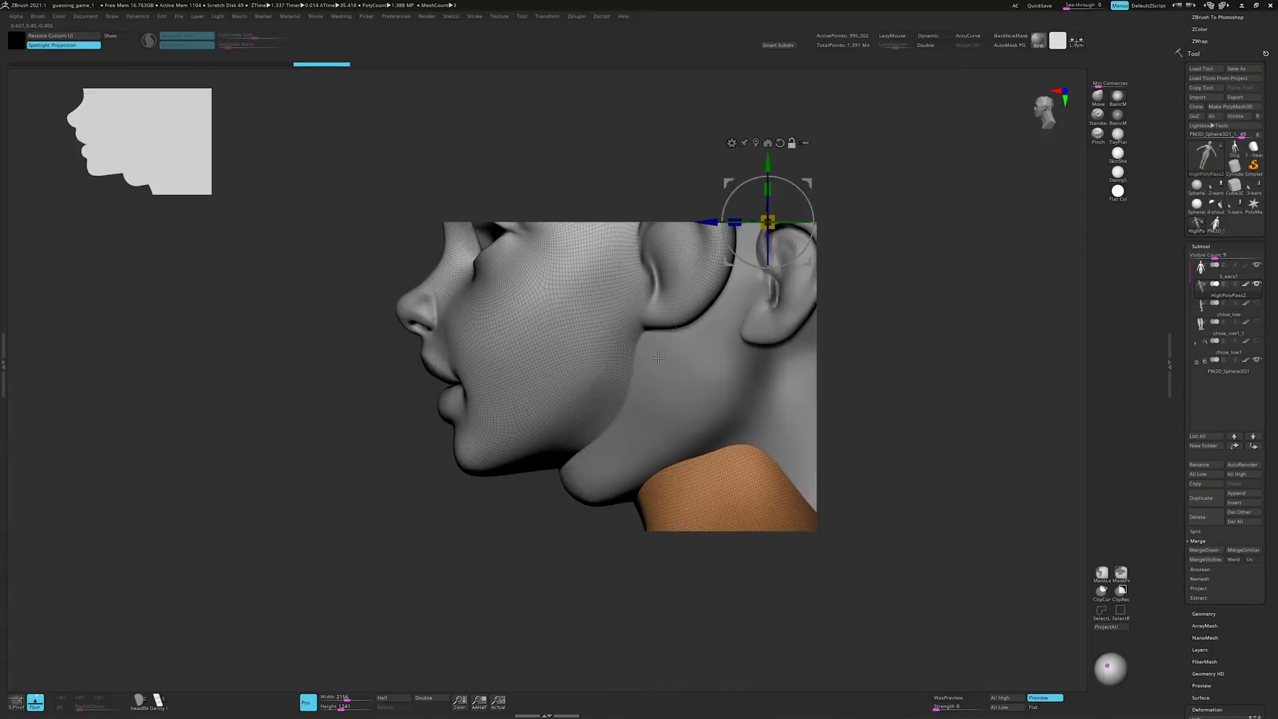
pyautogui.hotkey('shift', 'd')
pyautogui.press('f')
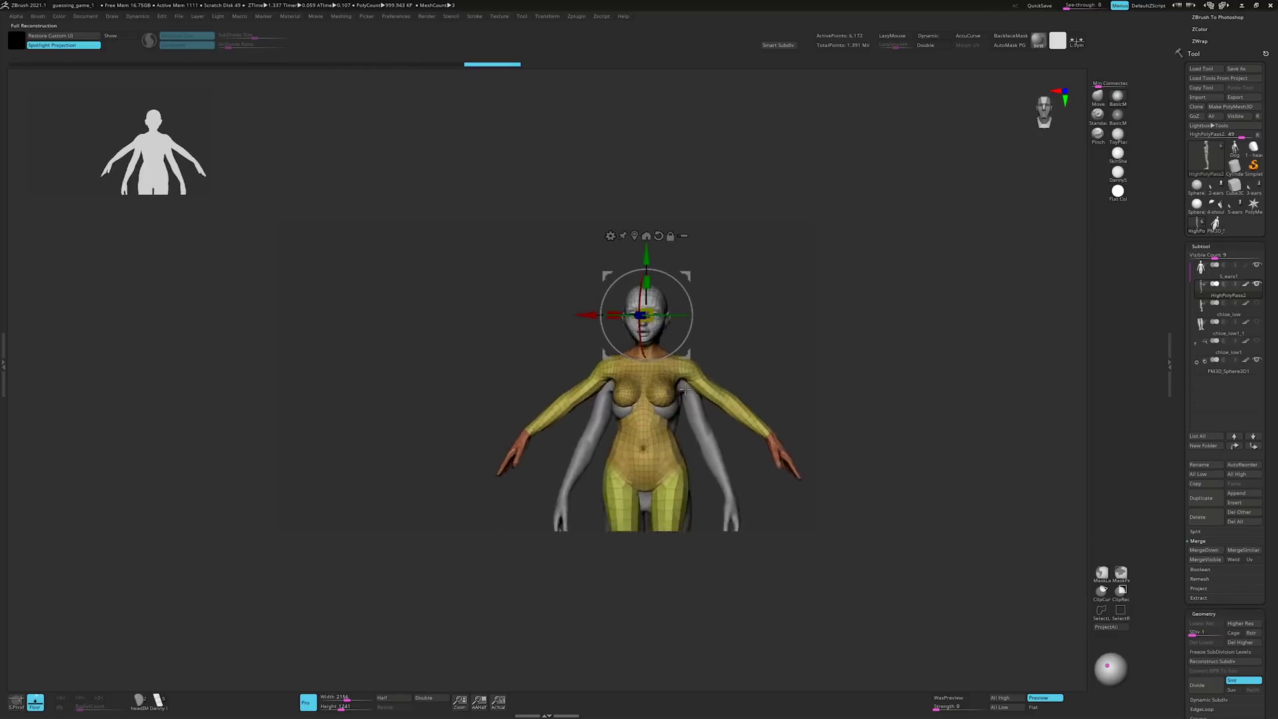
# Mask a rectangle over the torso from the back and invert the mask
pyautogui.moveTo(714, 365); pyautogui.dragTo(675, 330)
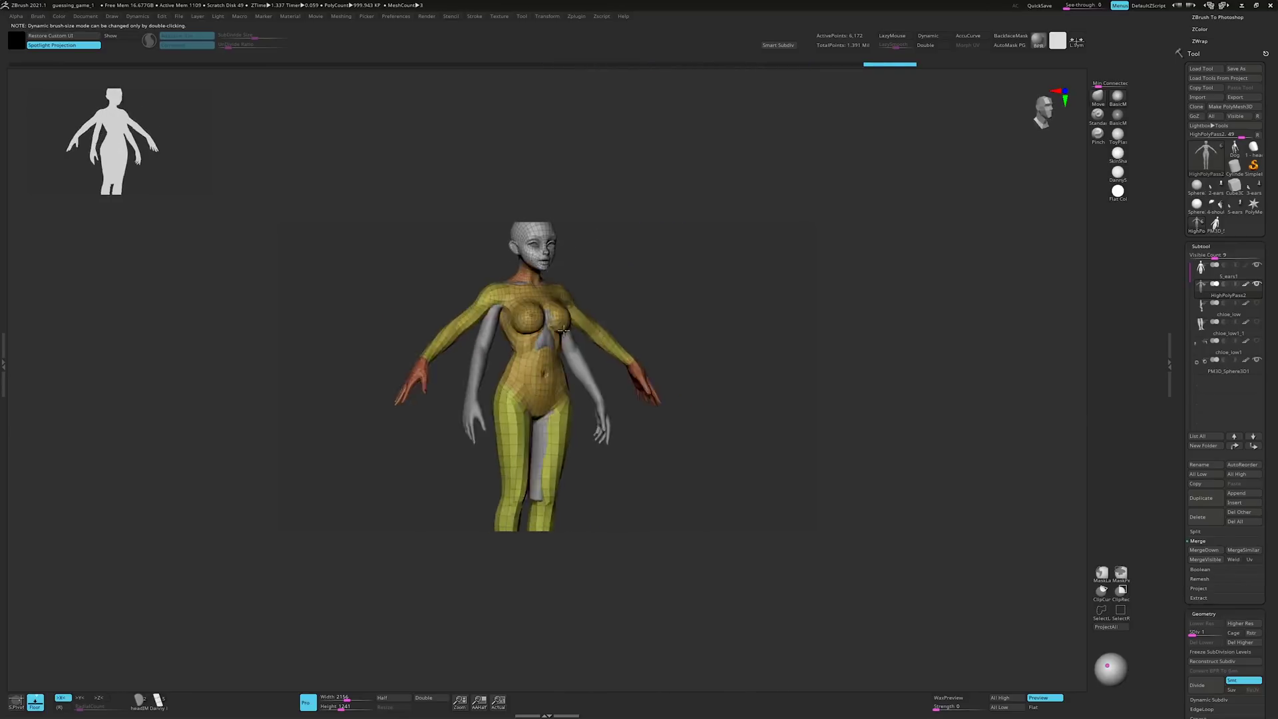
pyautogui.moveTo(562, 319); pyautogui.dragTo(579, 323, button='right')
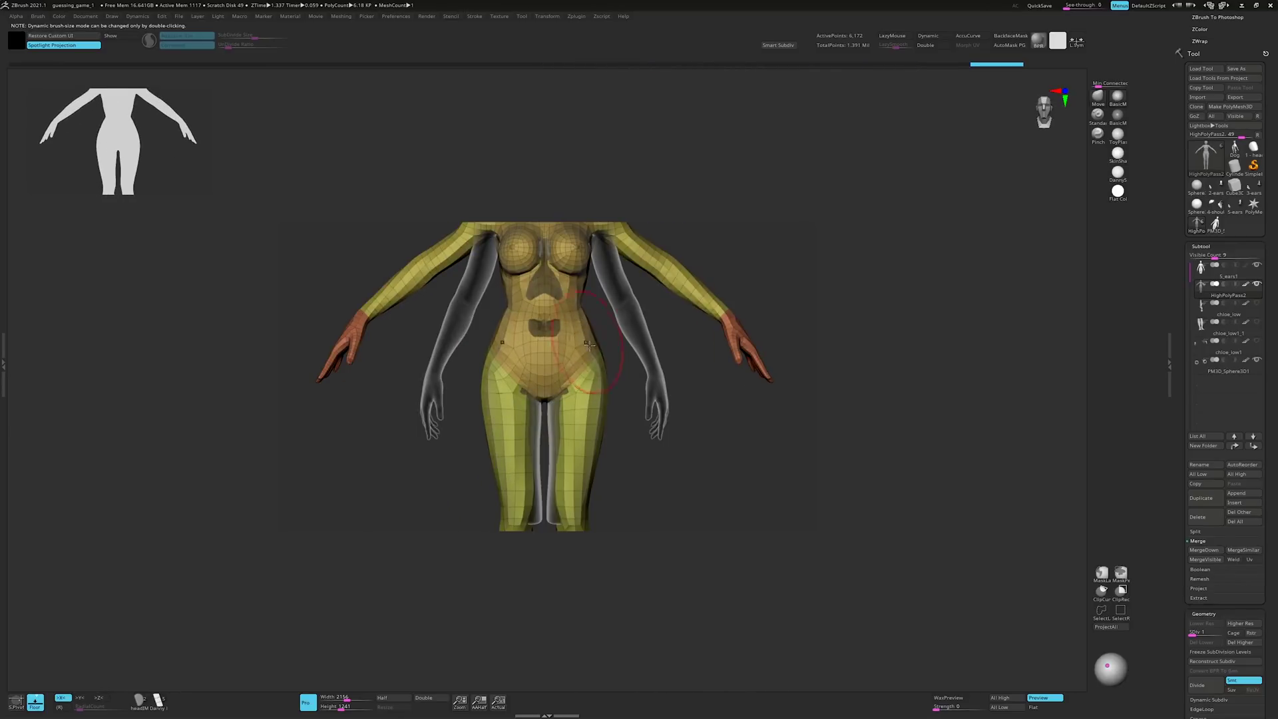
pyautogui.moveTo(585, 434)
pyautogui.keyDown('alt'); pyautogui.mouseDown(button='right')
pyautogui.moveTo(548, 382)
pyautogui.moveTo(631, 386)
pyautogui.mouseUp(button='right'); pyautogui.keyUp('alt')
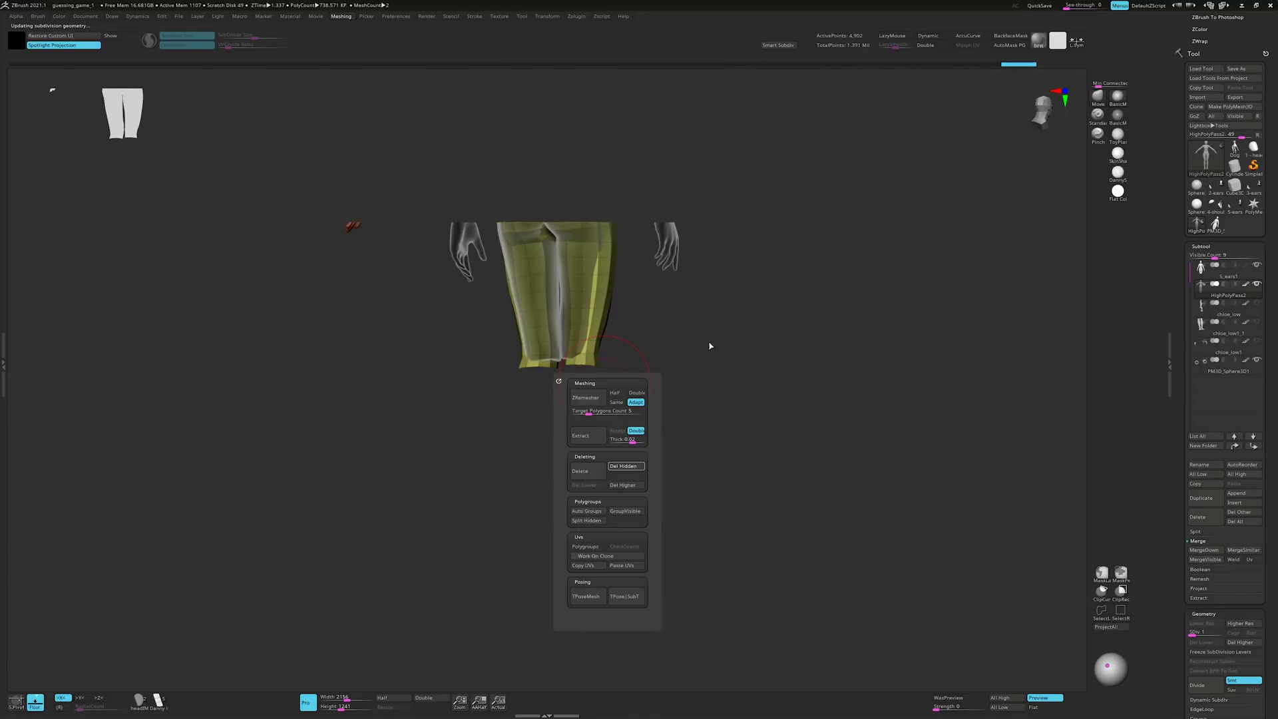
pyautogui.moveTo(710, 345); pyautogui.dragTo(644, 297, button='right')
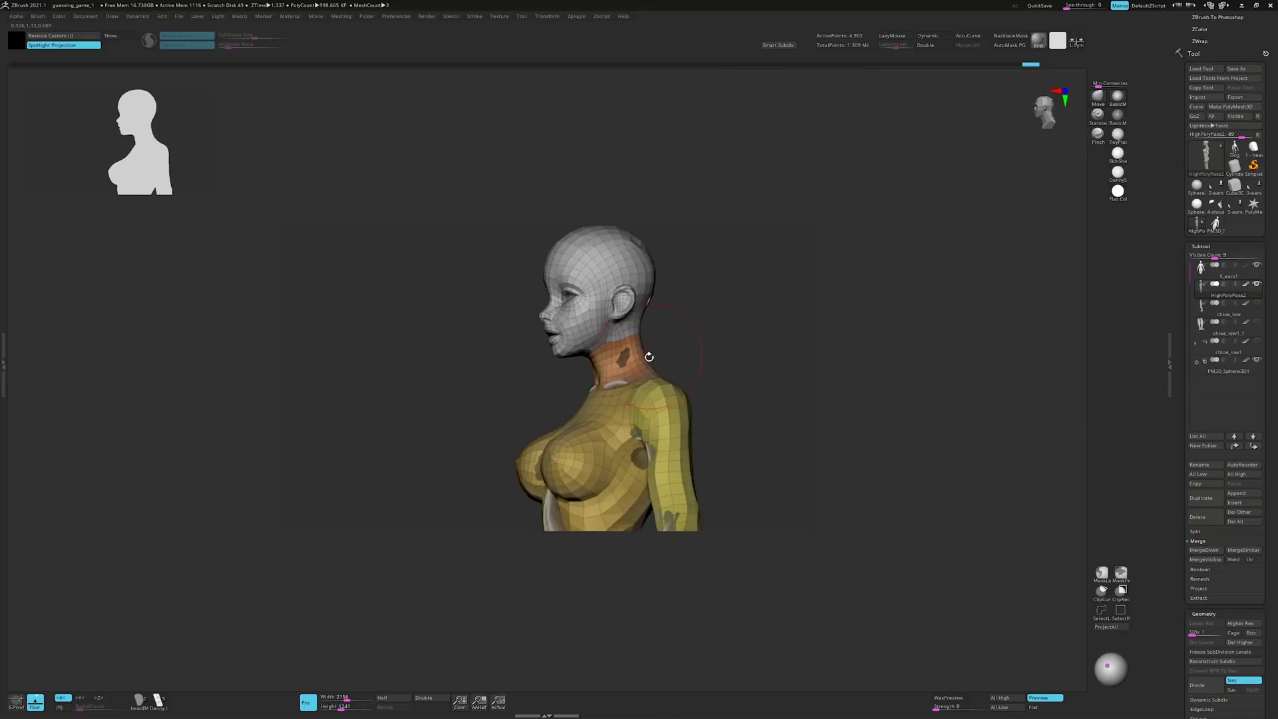
pyautogui.moveTo(649, 356)
pyautogui.mouseDown(button='right')
pyautogui.moveTo(669, 404)
pyautogui.moveTo(697, 406)
pyautogui.moveTo(540, 491)
pyautogui.mouseUp(button='right')
pyautogui.moveTo(667, 388)
pyautogui.mouseDown(button='right')
pyautogui.moveTo(615, 428)
pyautogui.moveTo(564, 355)
pyautogui.mouseUp(button='right')
pyautogui.keyDown('ctrl'); pyautogui.moveTo(564, 355); pyautogui.dragTo(641, 457); pyautogui.keyUp('ctrl')
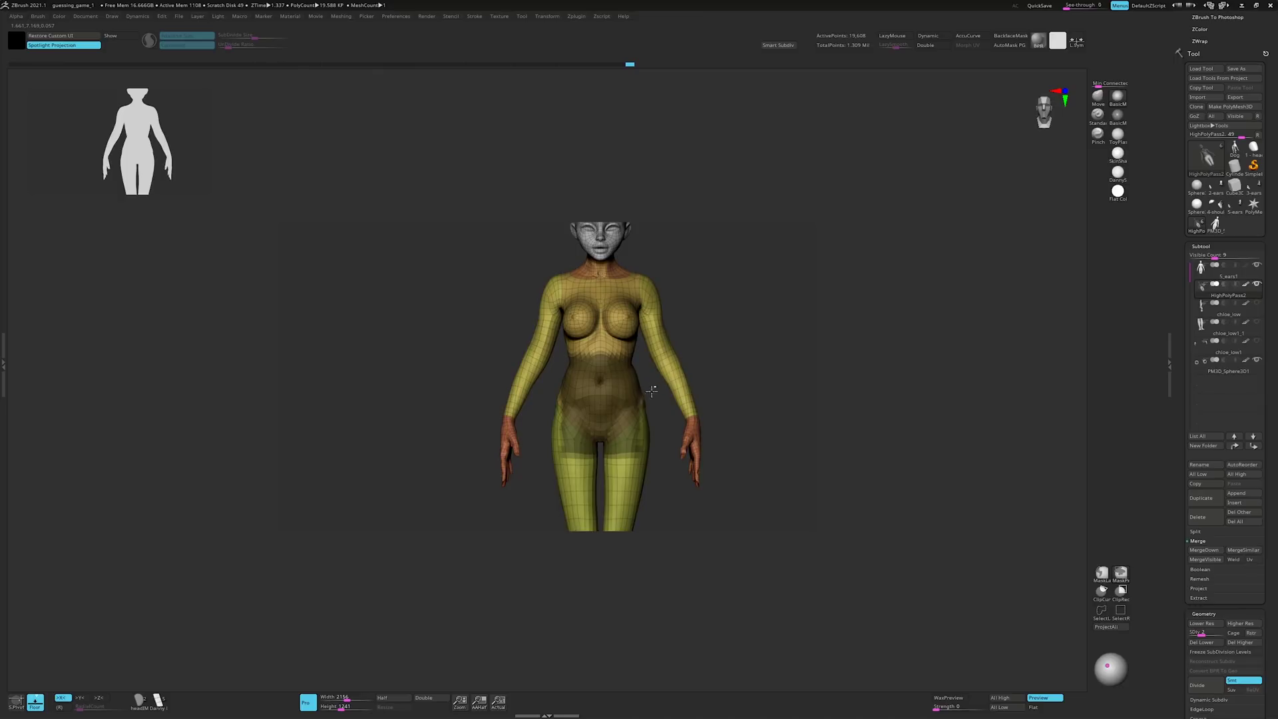
pyautogui.keyDown('ctrl'); pyautogui.click(707, 397); pyautogui.keyUp('ctrl')
pyautogui.moveTo(721, 384); pyautogui.dragTo(738, 470, button='right')
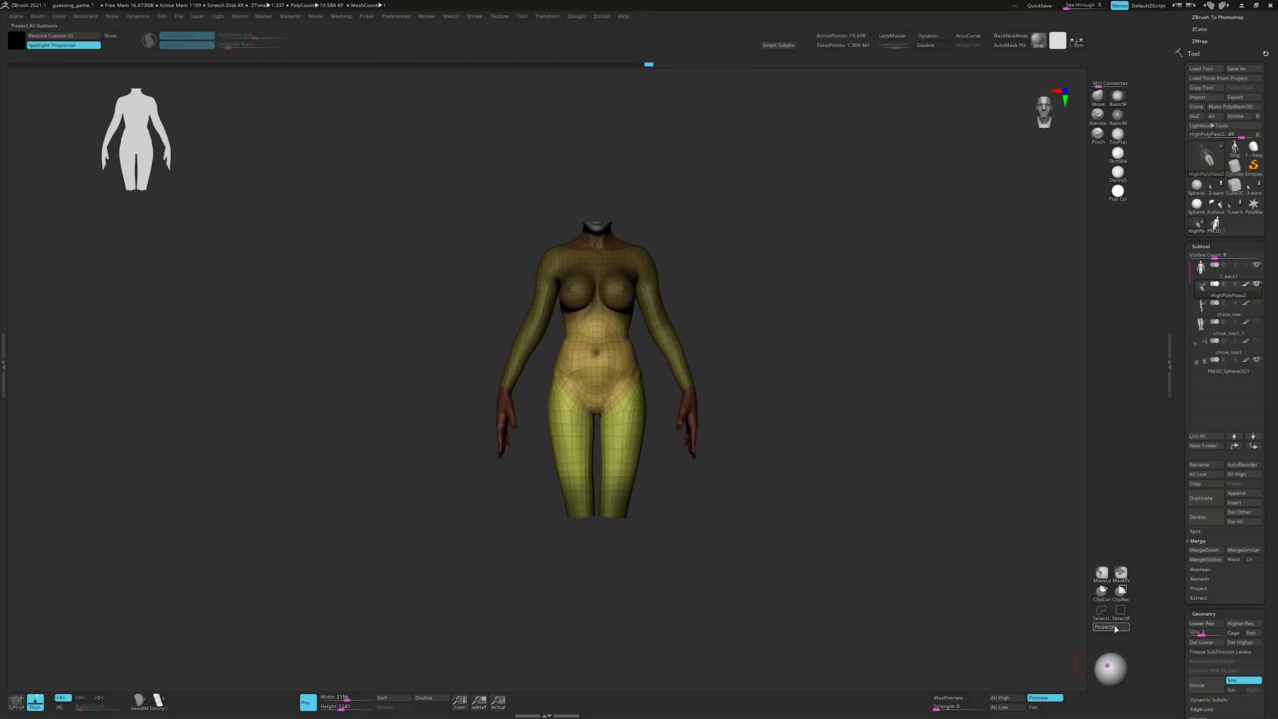
pyautogui.moveTo(600, 379)
pyautogui.mouseDown(button='right')
pyautogui.moveTo(522, 409)
pyautogui.moveTo(540, 400)
pyautogui.moveTo(511, 424)
pyautogui.moveTo(524, 429)
pyautogui.mouseUp(button='right')
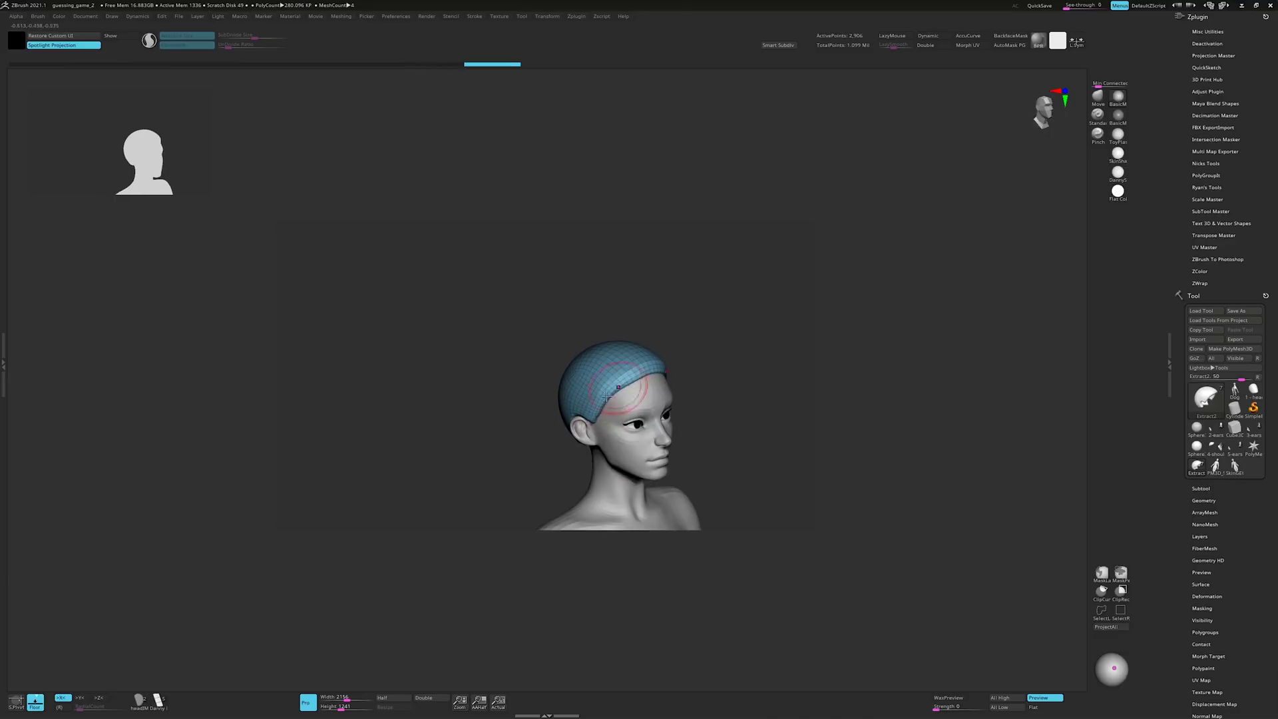
# Orbit the head through back, left-profile and three-quarter views while shaping the hair
pyautogui.moveTo(605, 395)
pyautogui.mouseDown(button='right')
pyautogui.moveTo(573, 422)
pyautogui.moveTo(471, 449)
pyautogui.mouseUp(button='right')
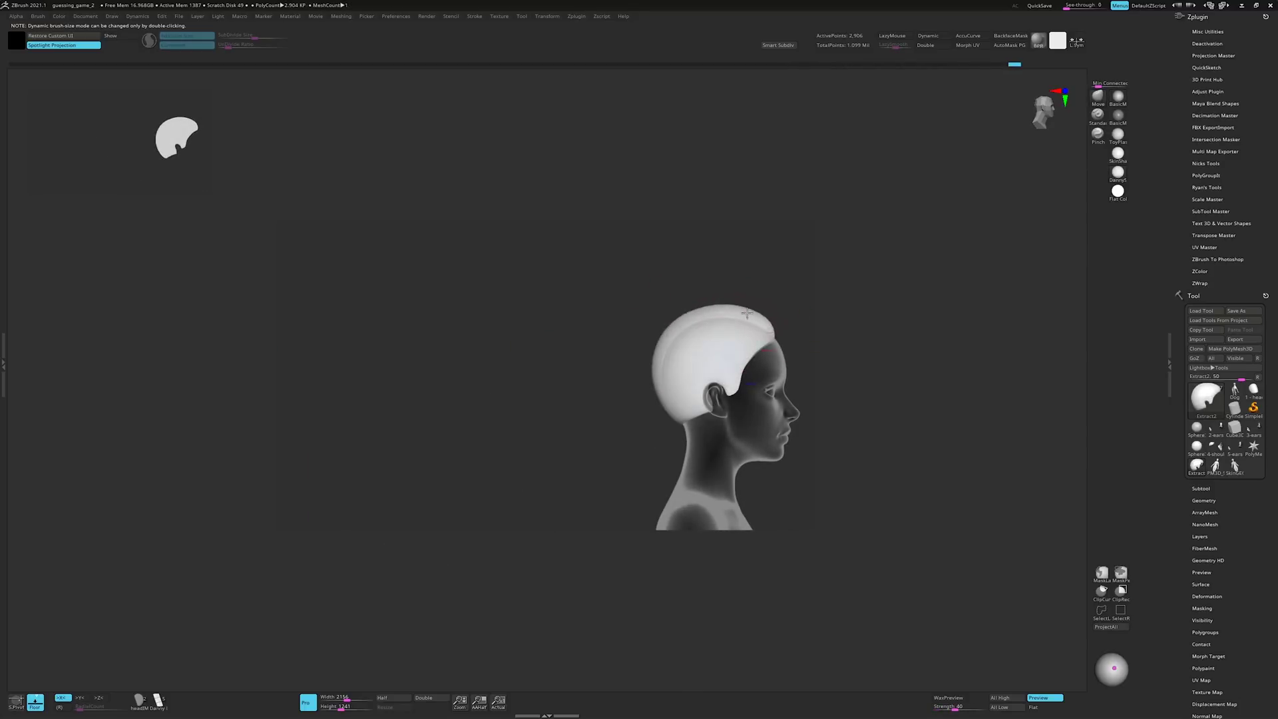
pyautogui.moveTo(697, 316)
pyautogui.mouseDown(button='right')
pyautogui.moveTo(693, 360)
pyautogui.moveTo(600, 315)
pyautogui.mouseUp(button='right')
pyautogui.rightClick(694, 360)
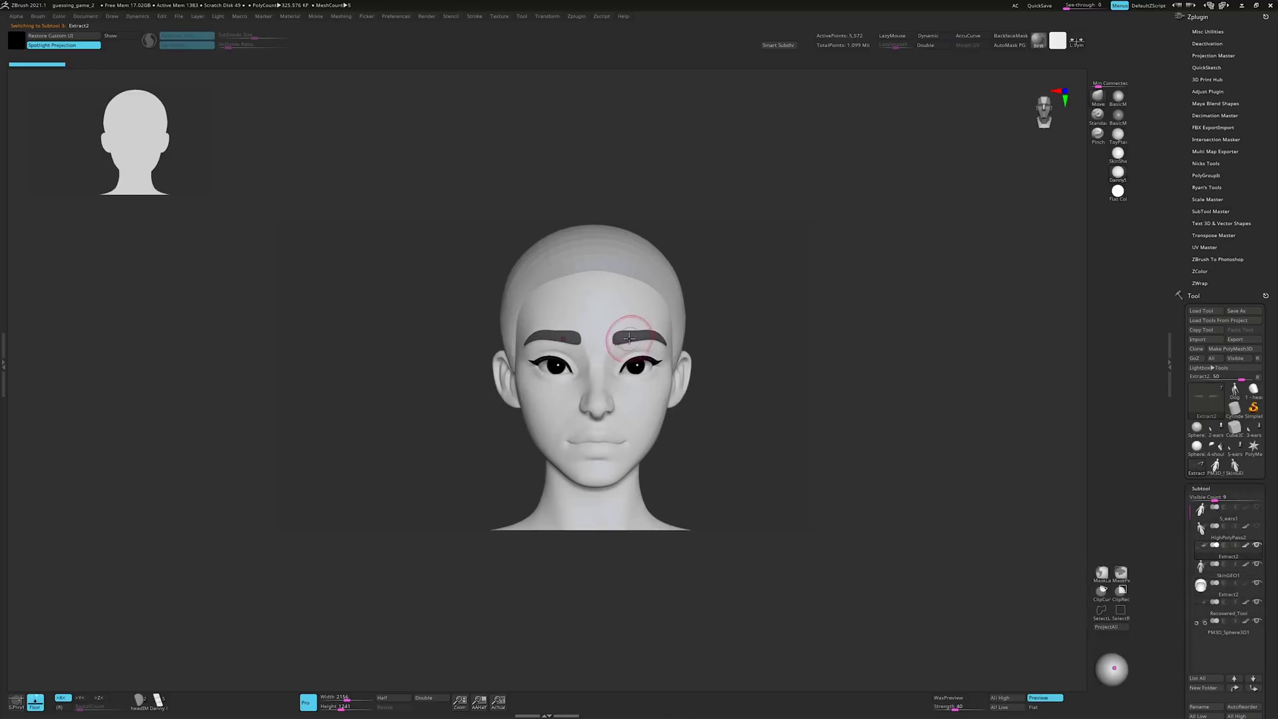
pyautogui.moveTo(627, 337); pyautogui.dragTo(800, 275, button='right')
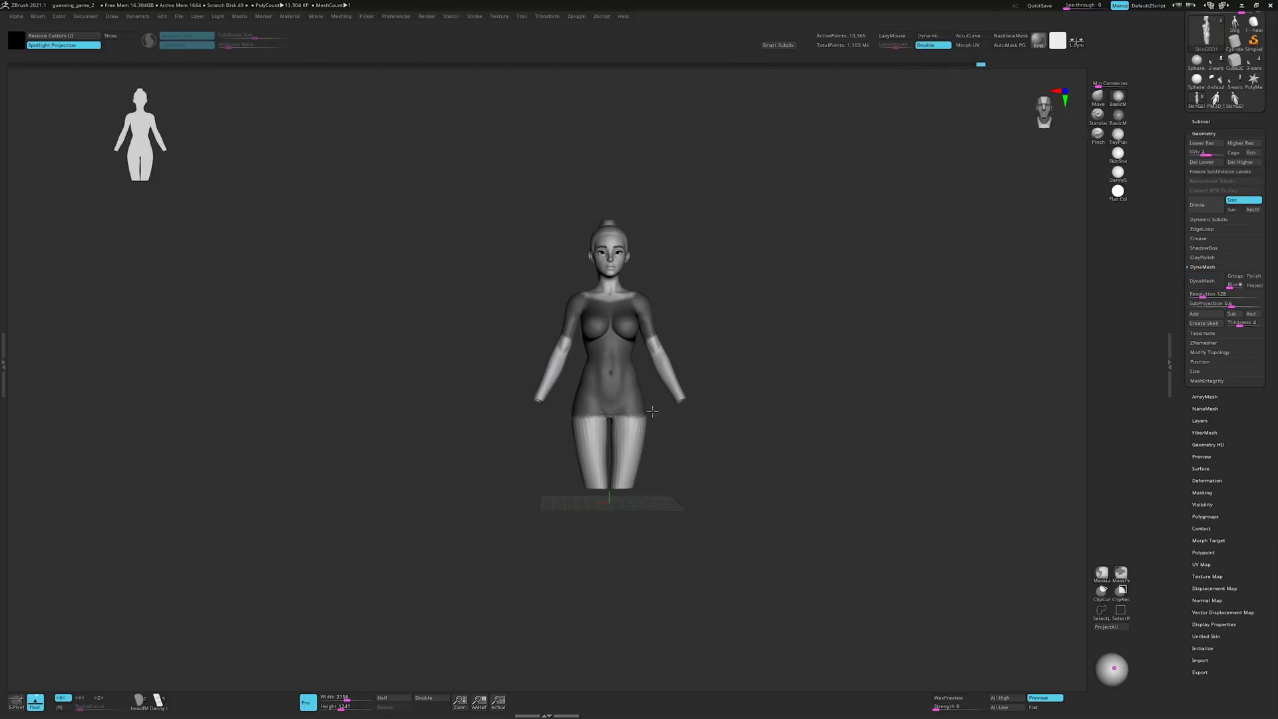
# Adjust the dress and belt with the Deformation sliders, checking side and front views
pyautogui.moveTo(652, 411); pyautogui.dragTo(741, 383)
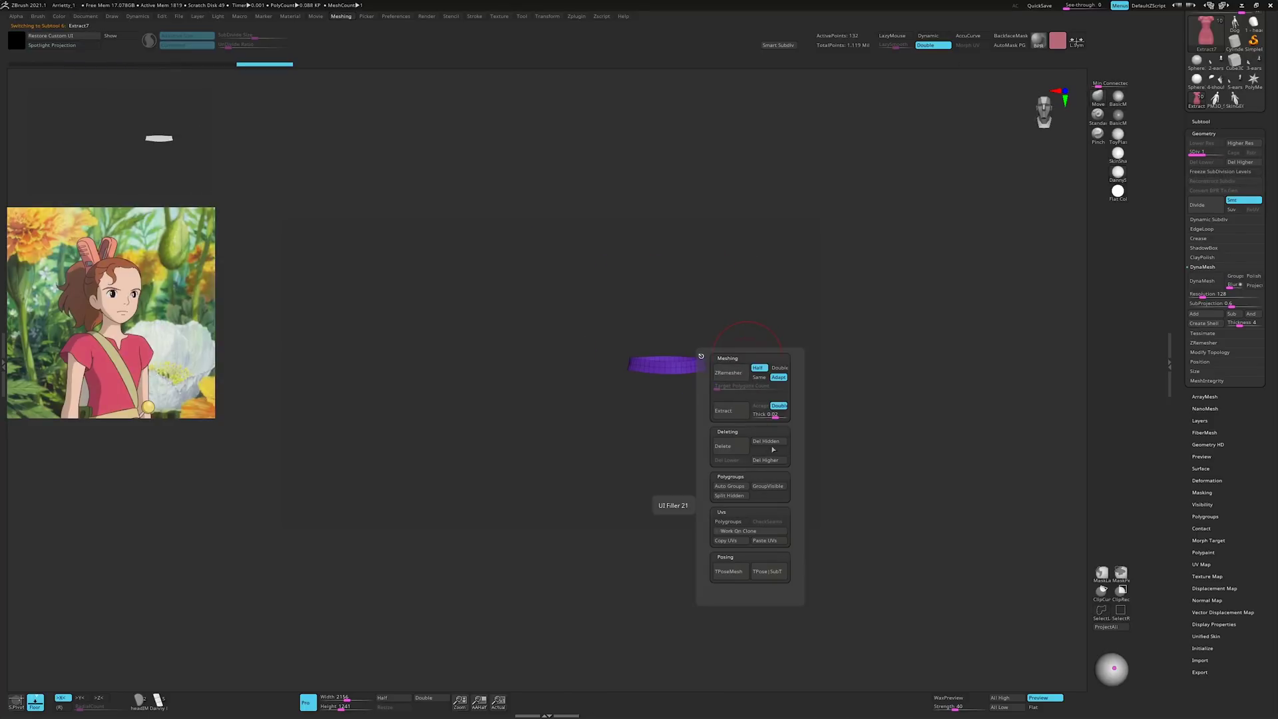
pyautogui.click(1209, 480)
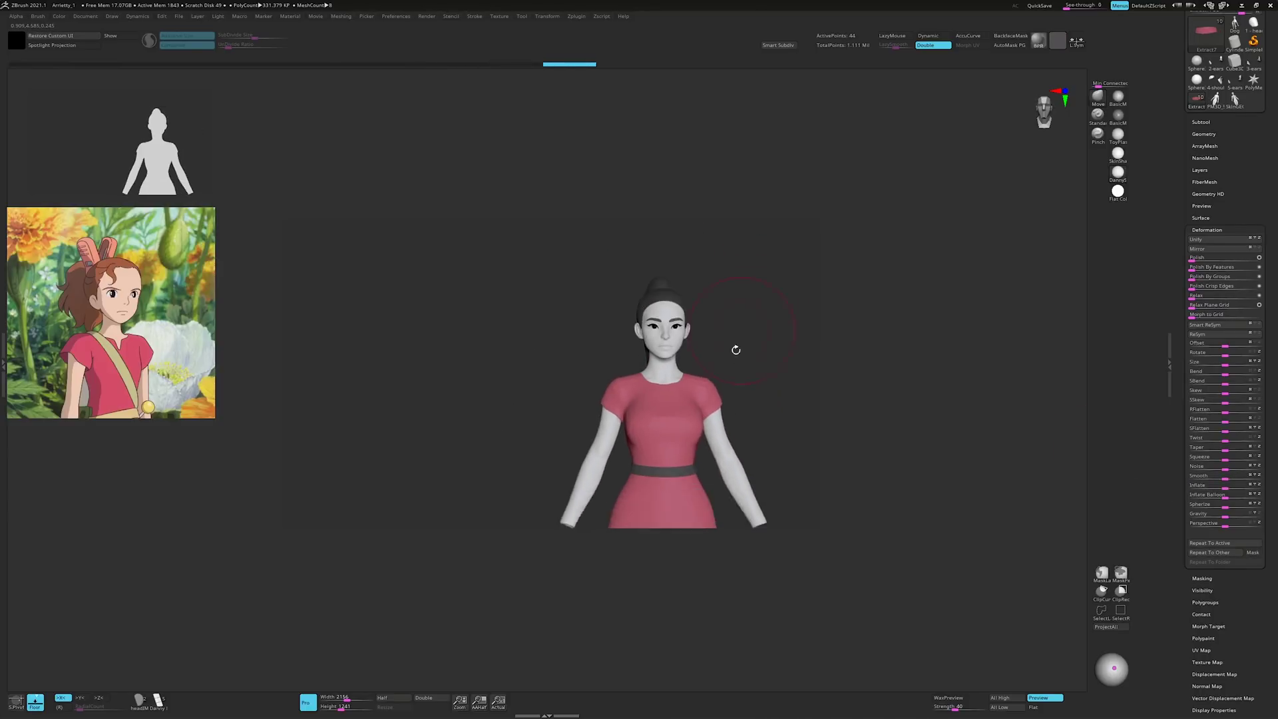
pyautogui.moveTo(735, 348)
pyautogui.mouseDown()
pyautogui.moveTo(694, 388)
pyautogui.moveTo(719, 424)
pyautogui.mouseUp()
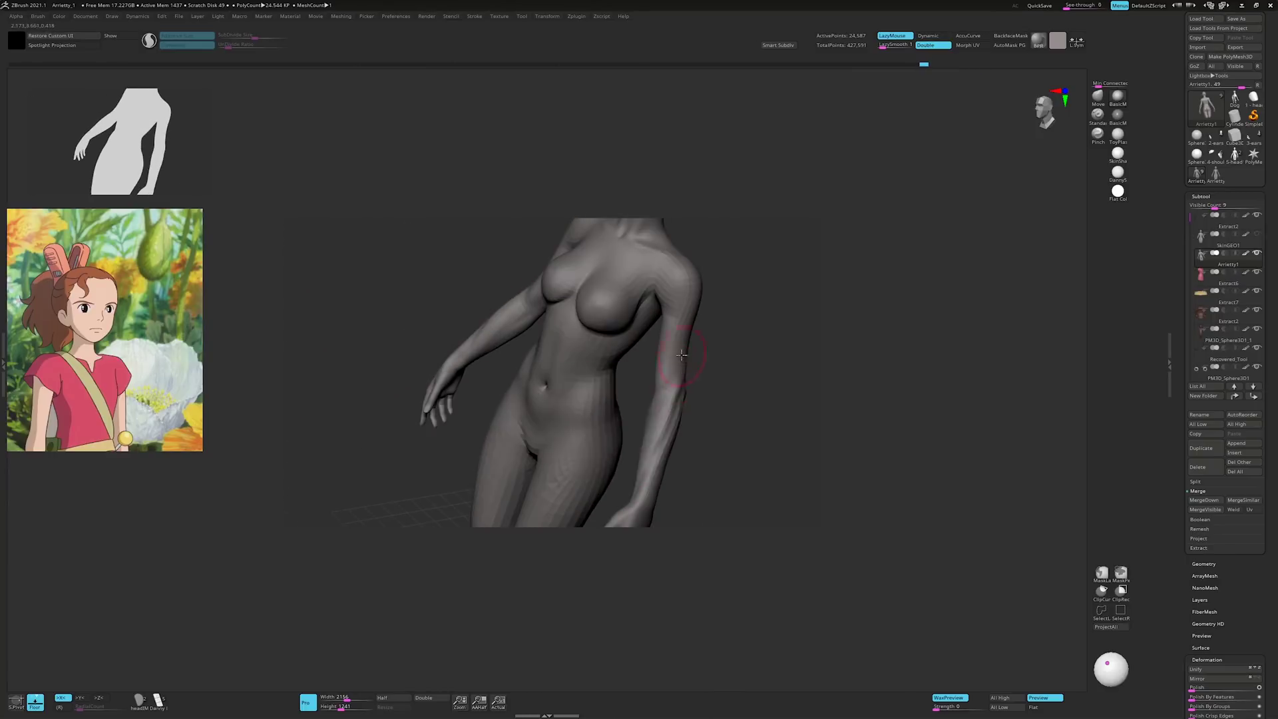
pyautogui.moveTo(681, 353); pyautogui.dragTo(663, 403, button='right')
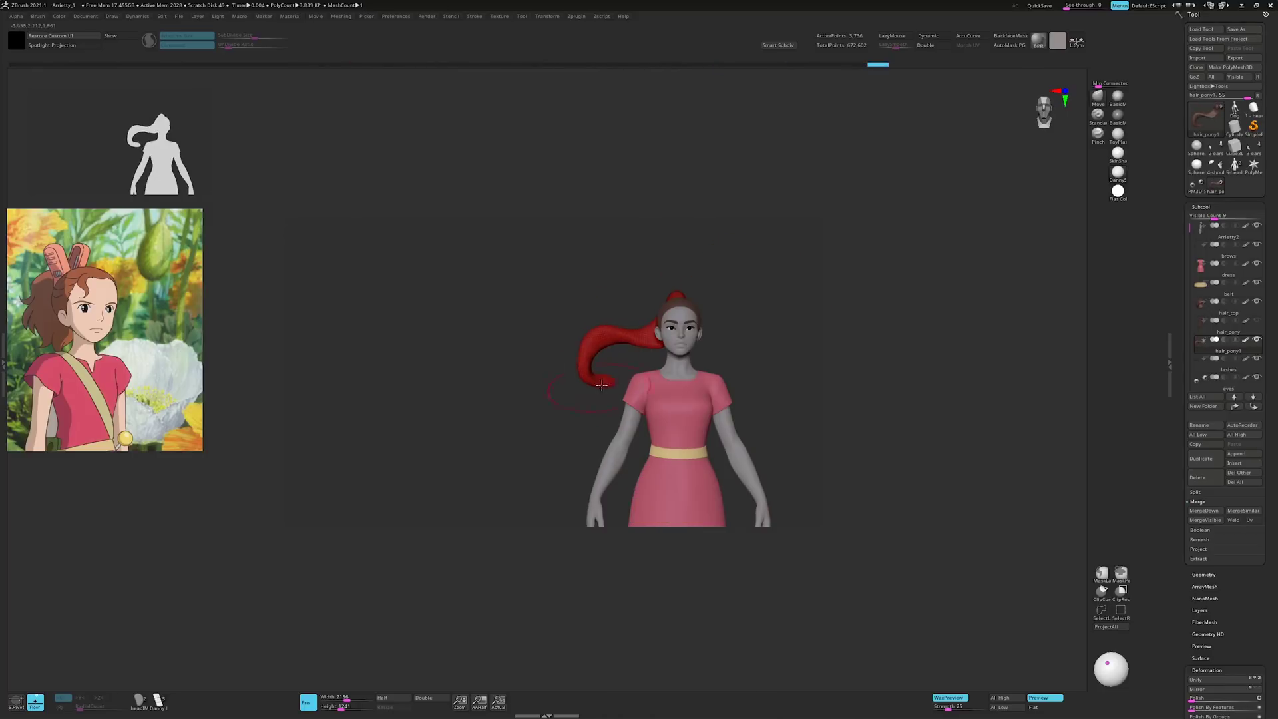
# Shape the ponytail with the Move brush, orbiting above, behind and beside the character
pyautogui.moveTo(595, 386); pyautogui.dragTo(617, 346, button='right')
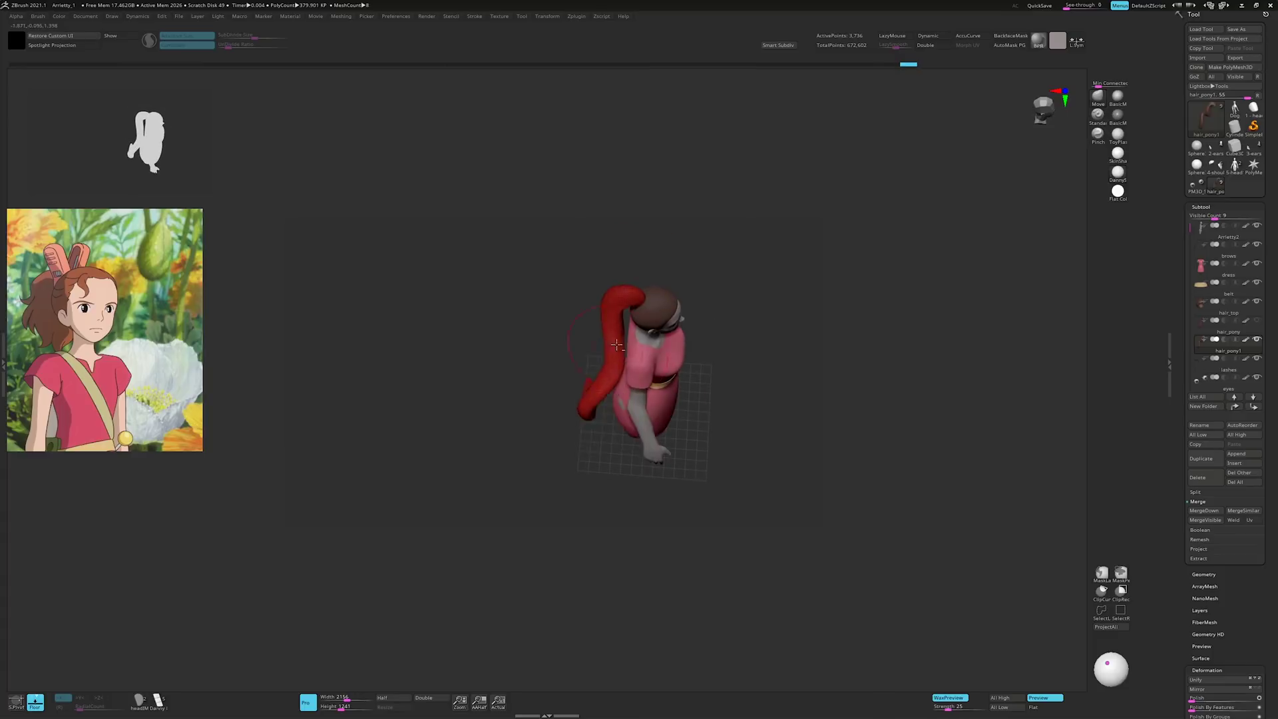
pyautogui.moveTo(602, 368); pyautogui.dragTo(603, 439, button='right')
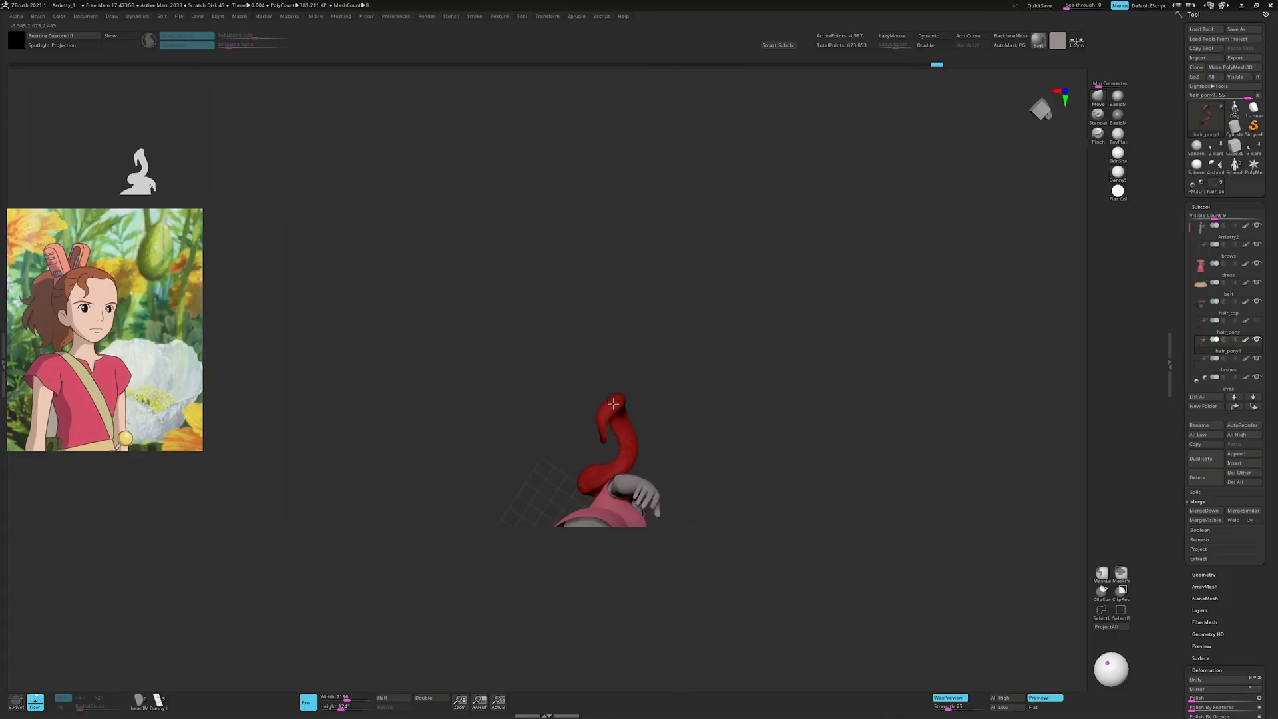
pyautogui.rightClick(612, 403)
pyautogui.moveTo(611, 402)
pyautogui.mouseDown(button='right')
pyautogui.moveTo(593, 432)
pyautogui.moveTo(615, 452)
pyautogui.moveTo(559, 439)
pyautogui.moveTo(615, 372)
pyautogui.moveTo(600, 391)
pyautogui.moveTo(630, 427)
pyautogui.moveTo(620, 398)
pyautogui.mouseUp(button='right')
pyautogui.rightClick(559, 439)
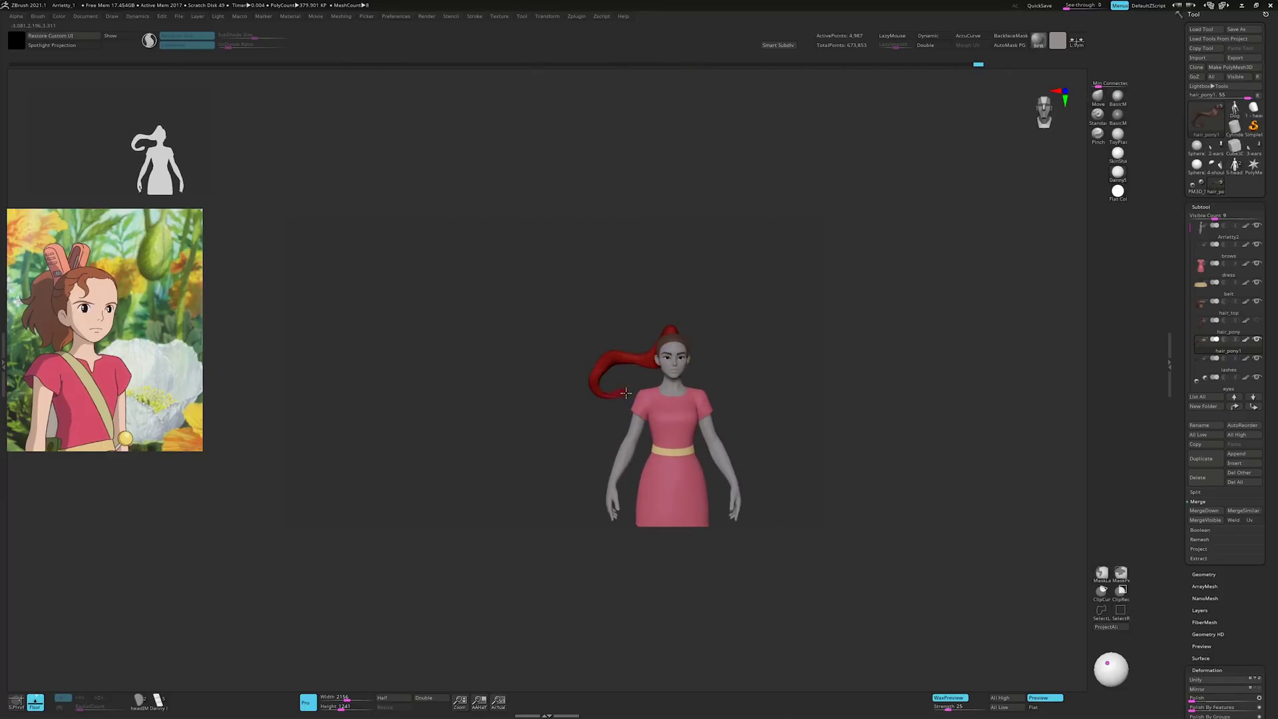
pyautogui.moveTo(618, 385)
pyautogui.keyDown('ctrl'); pyautogui.mouseDown(button='right')
pyautogui.moveTo(610, 374)
pyautogui.moveTo(625, 366)
pyautogui.moveTo(699, 366)
pyautogui.mouseUp(button='right'); pyautogui.keyUp('ctrl')
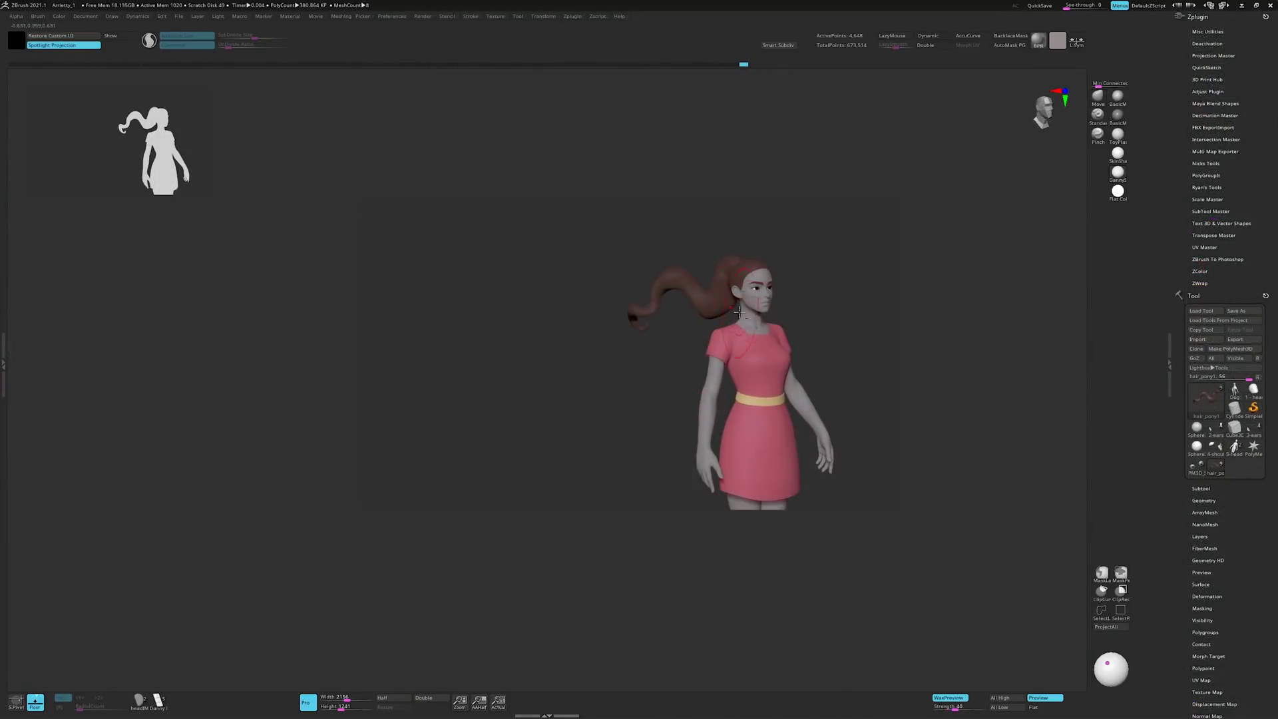
pyautogui.moveTo(740, 312)
pyautogui.mouseDown(button='right')
pyautogui.moveTo(710, 340)
pyautogui.moveTo(747, 369)
pyautogui.mouseUp(button='right')
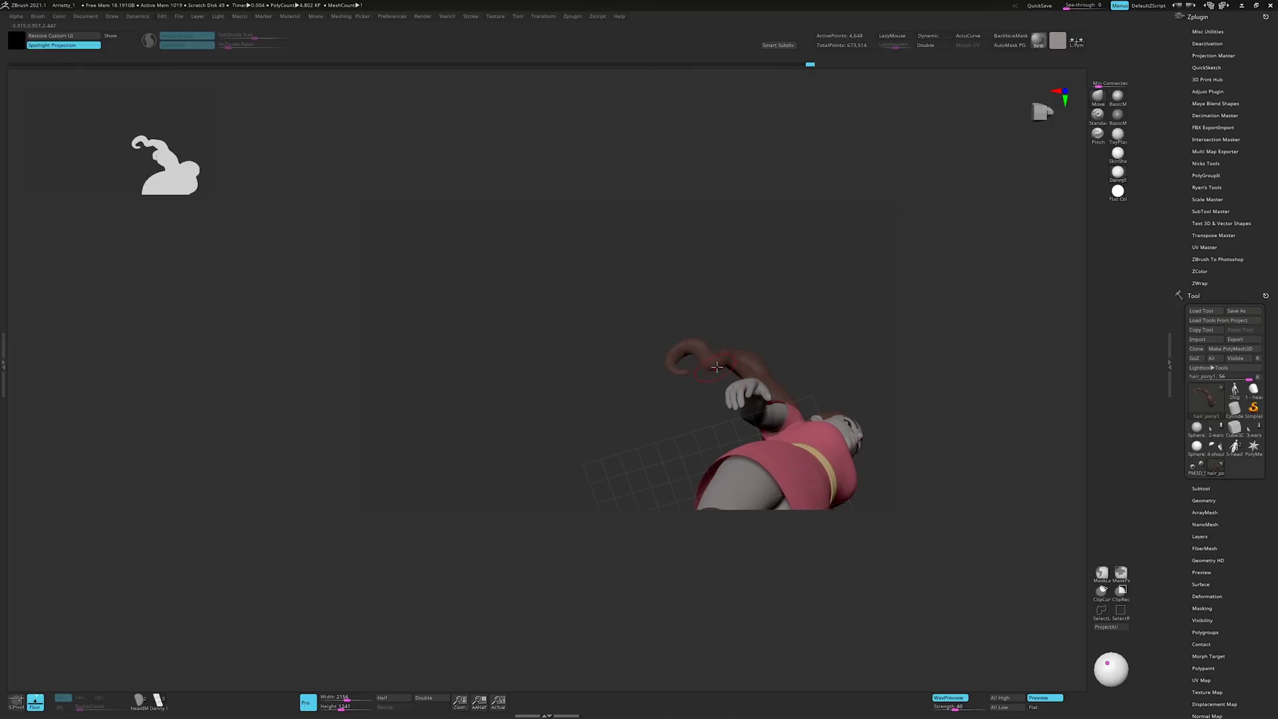
pyautogui.moveTo(752, 353)
pyautogui.mouseDown(button='right')
pyautogui.moveTo(721, 378)
pyautogui.moveTo(740, 373)
pyautogui.mouseUp(button='right')
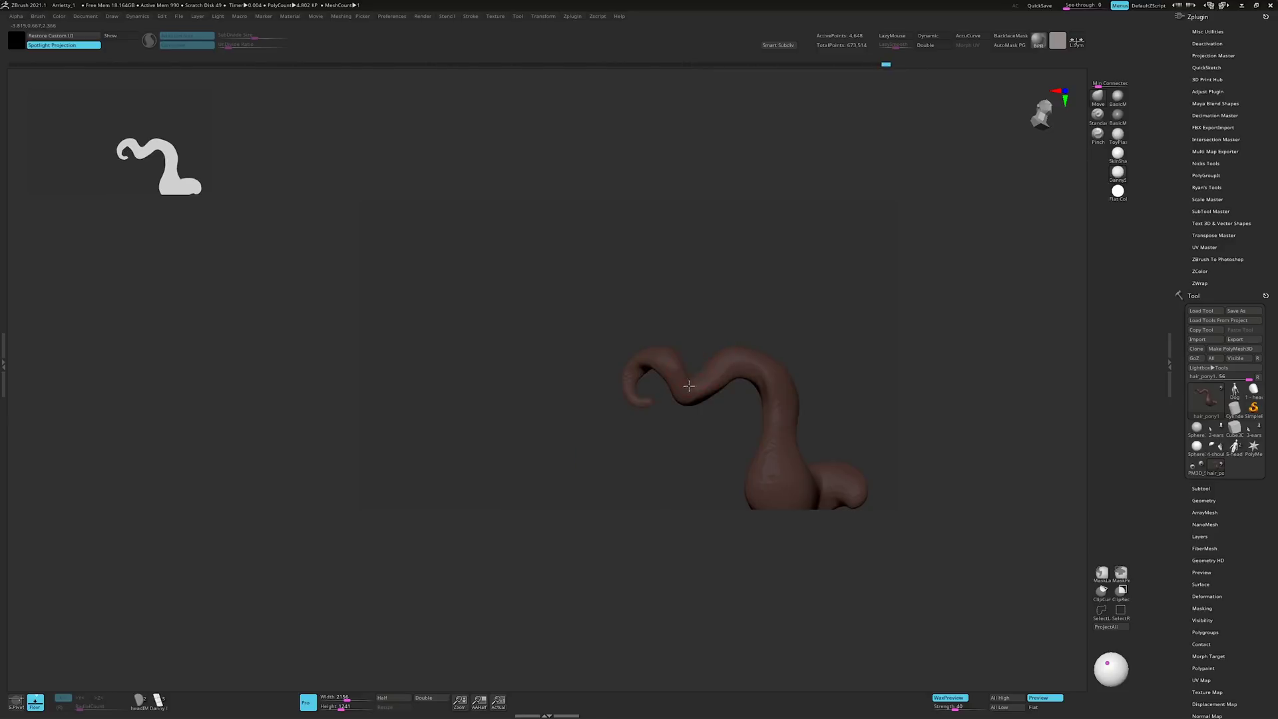
pyautogui.press('b')
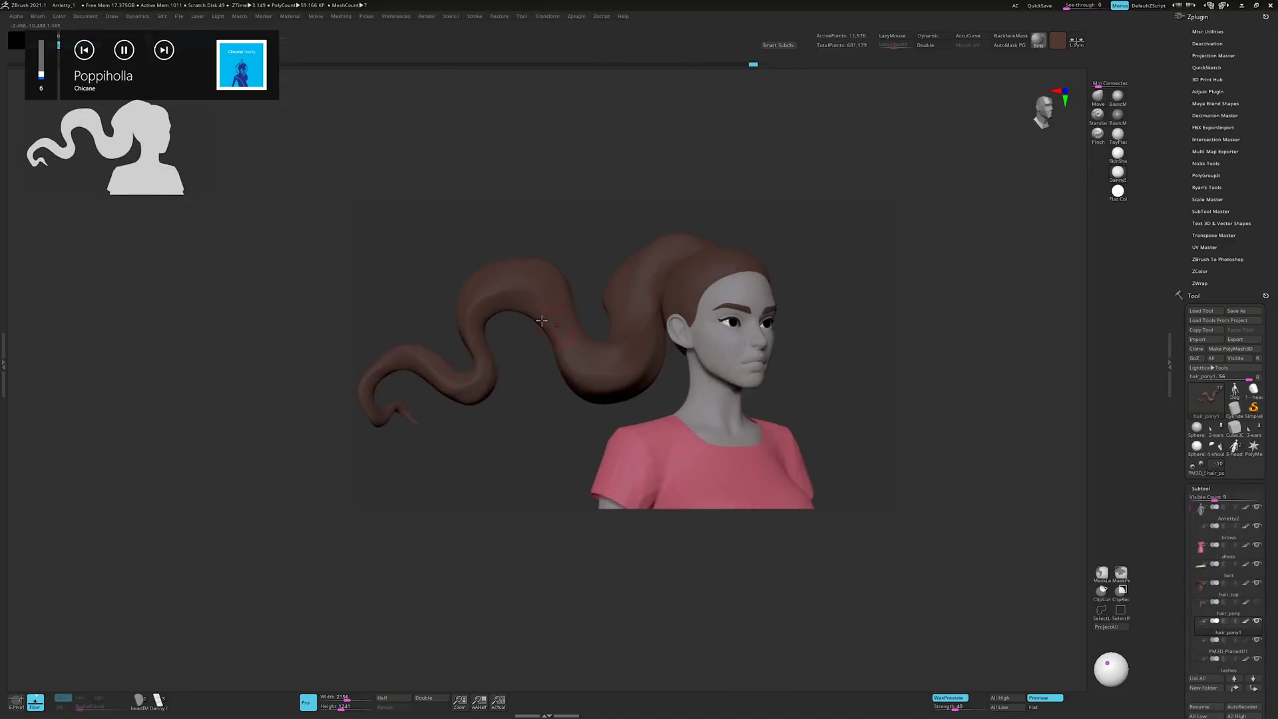
pyautogui.moveTo(540, 321); pyautogui.dragTo(487, 357, button='right')
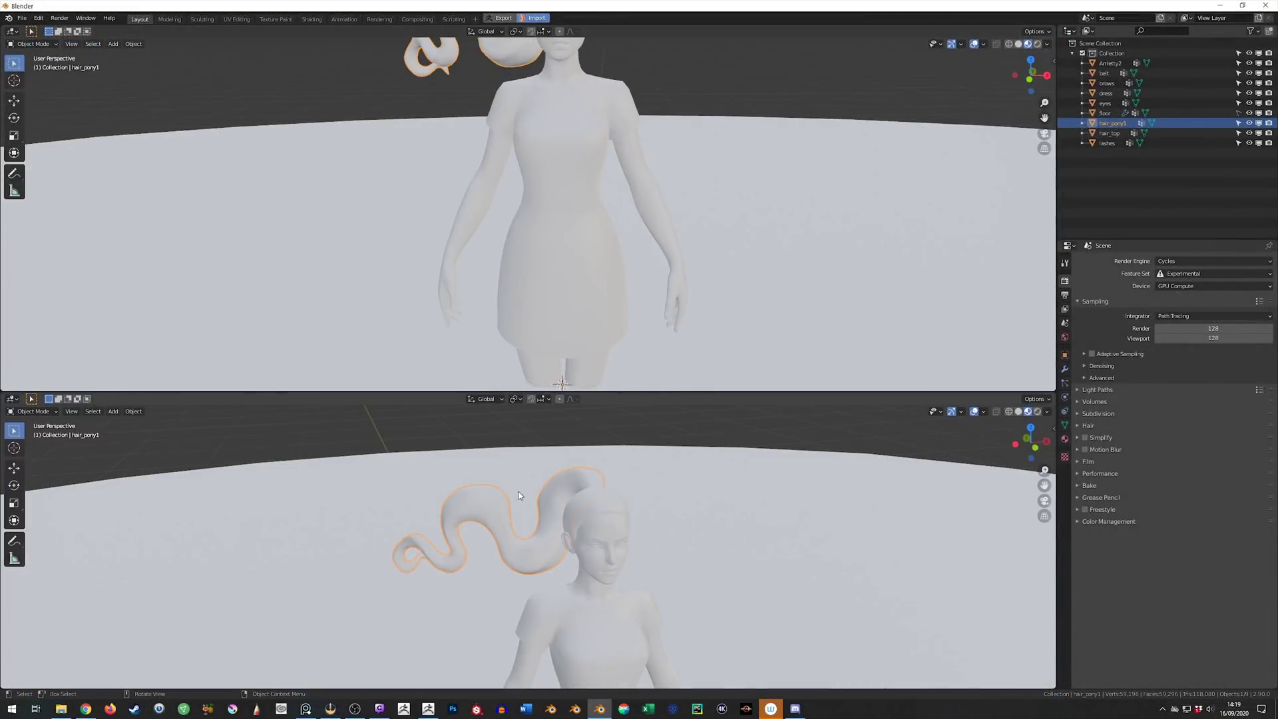
# Add Vertex Color nodes to the hair and dress materials, linked to Base Color
pyautogui.click(12, 398)
pyautogui.click(40, 479)
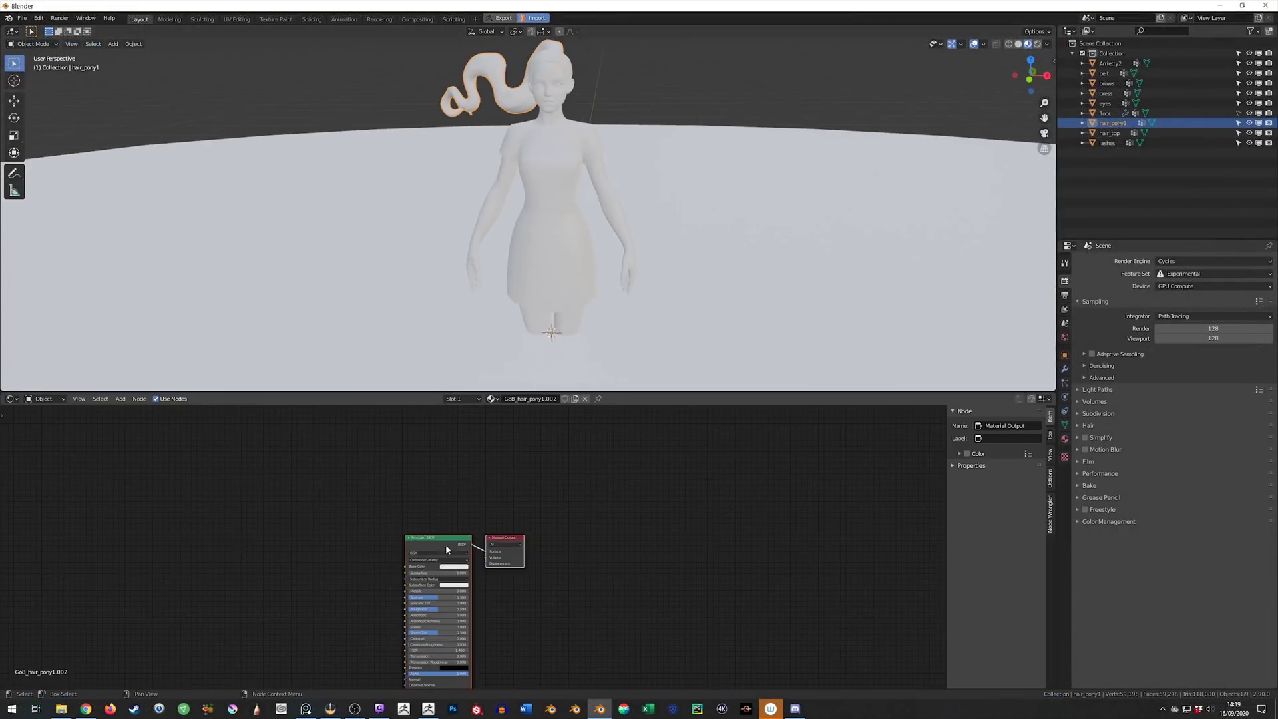
pyautogui.hotkey('shift', 'a')
pyautogui.write('vertex')
pyautogui.press('Return')
pyautogui.click(540, 250)
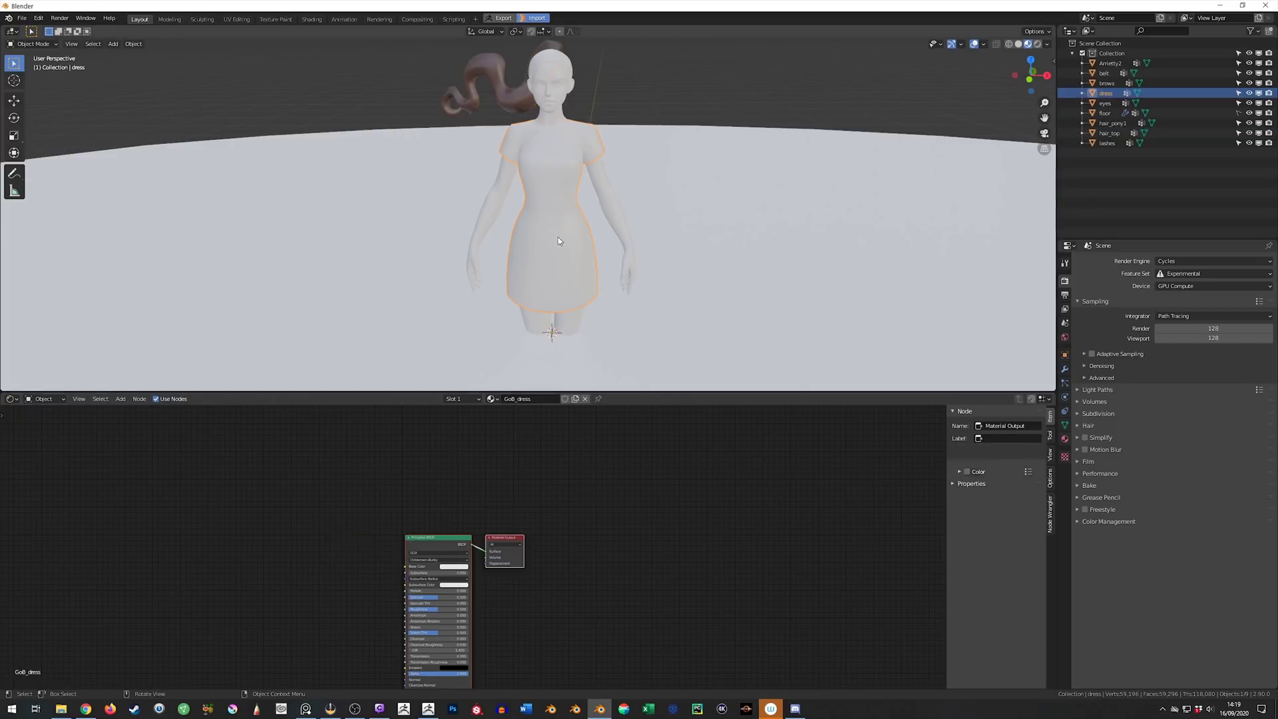
pyautogui.hotkey('ctrl', 'v')
pyautogui.moveTo(368, 545); pyautogui.dragTo(408, 569)
# Paste the node into the top hair and lashes materials, and give the belt Solidify
pyautogui.click(550, 68)
pyautogui.scroll(3, 549, 199)
pyautogui.hotkey('ctrl', 'v')
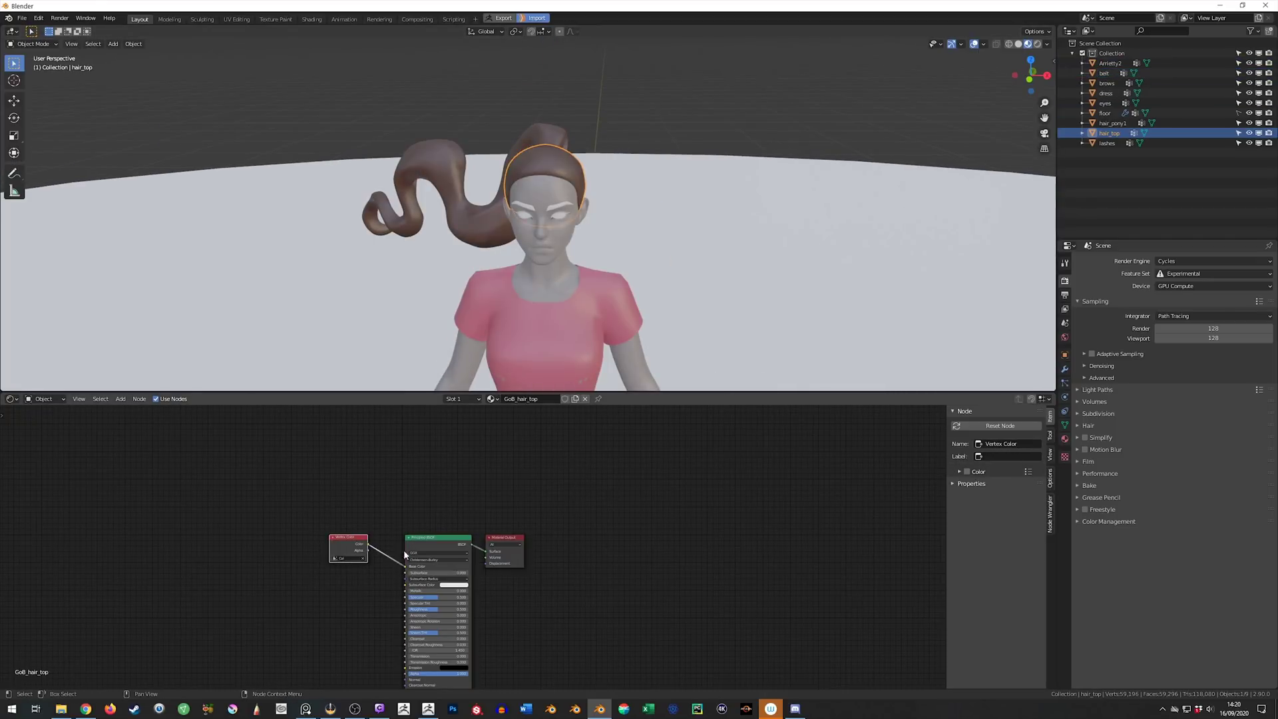
pyautogui.scroll(3, 549, 201)
pyautogui.click(500, 211)
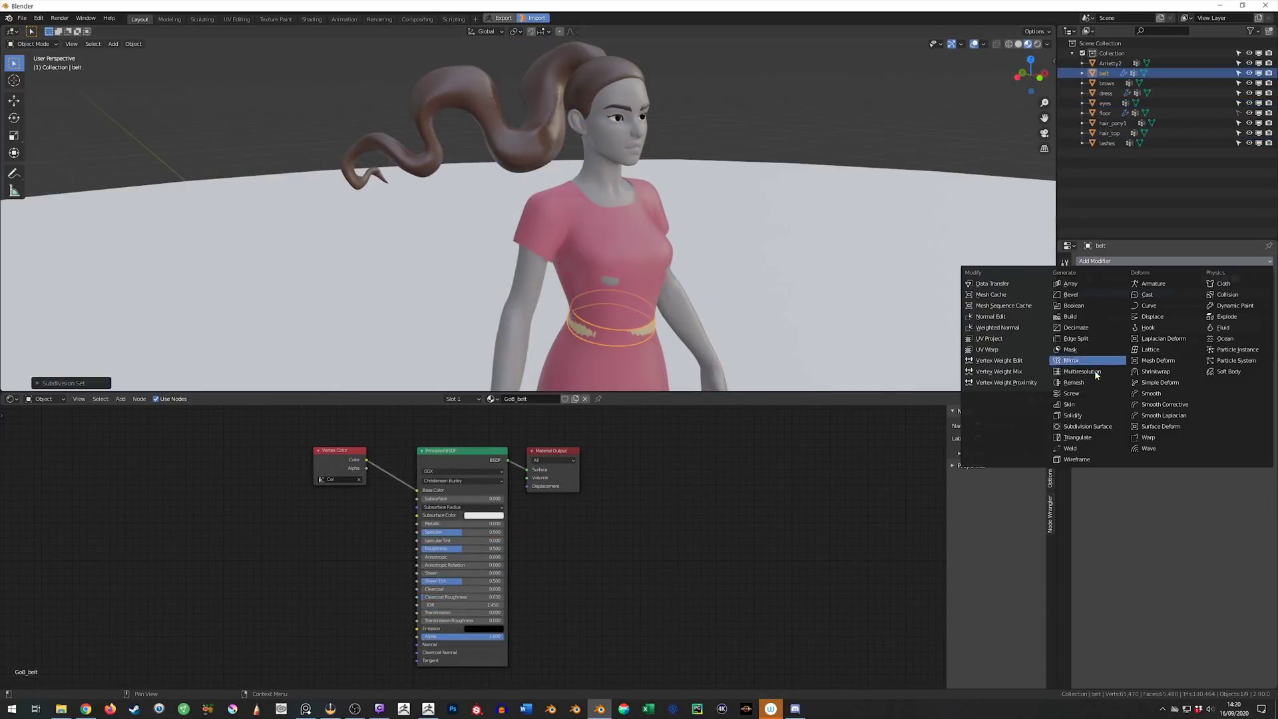
pyautogui.click(1074, 416)
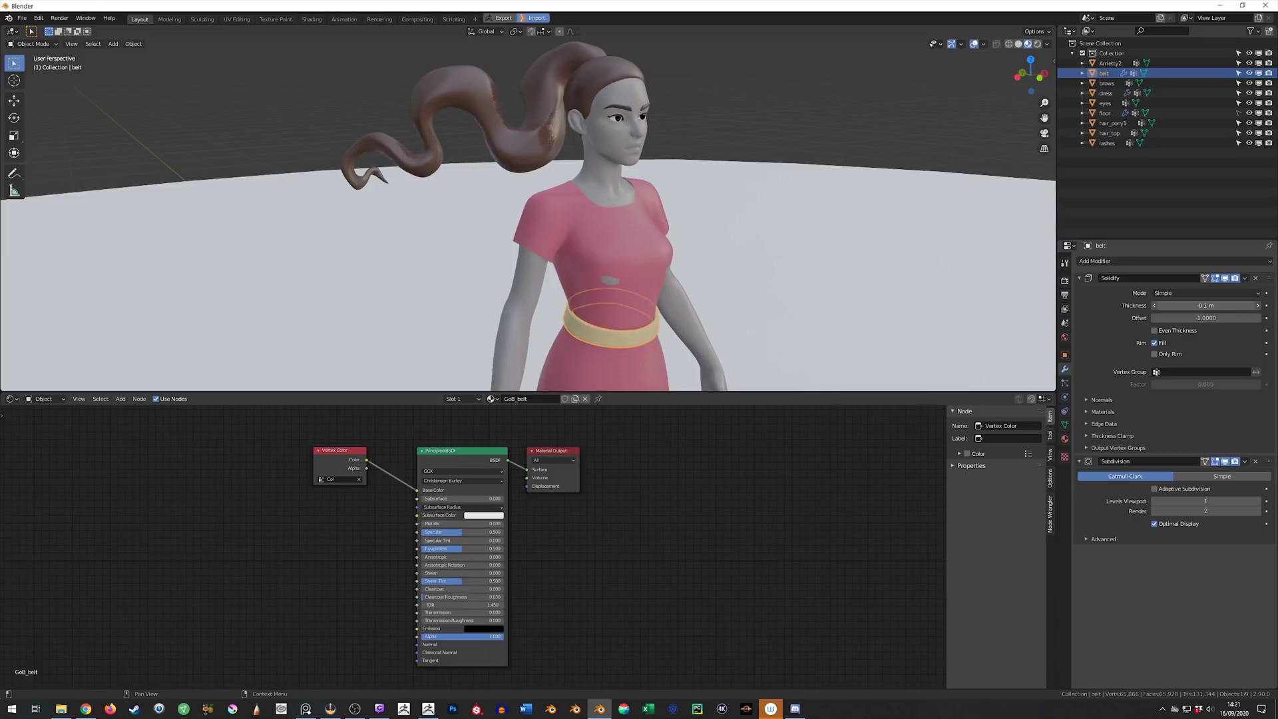
pyautogui.scroll(3, 776, 205)
pyautogui.scroll(3, 776, 205)
pyautogui.scroll(3, 787, 250)
pyautogui.scroll(2, 837, 319)
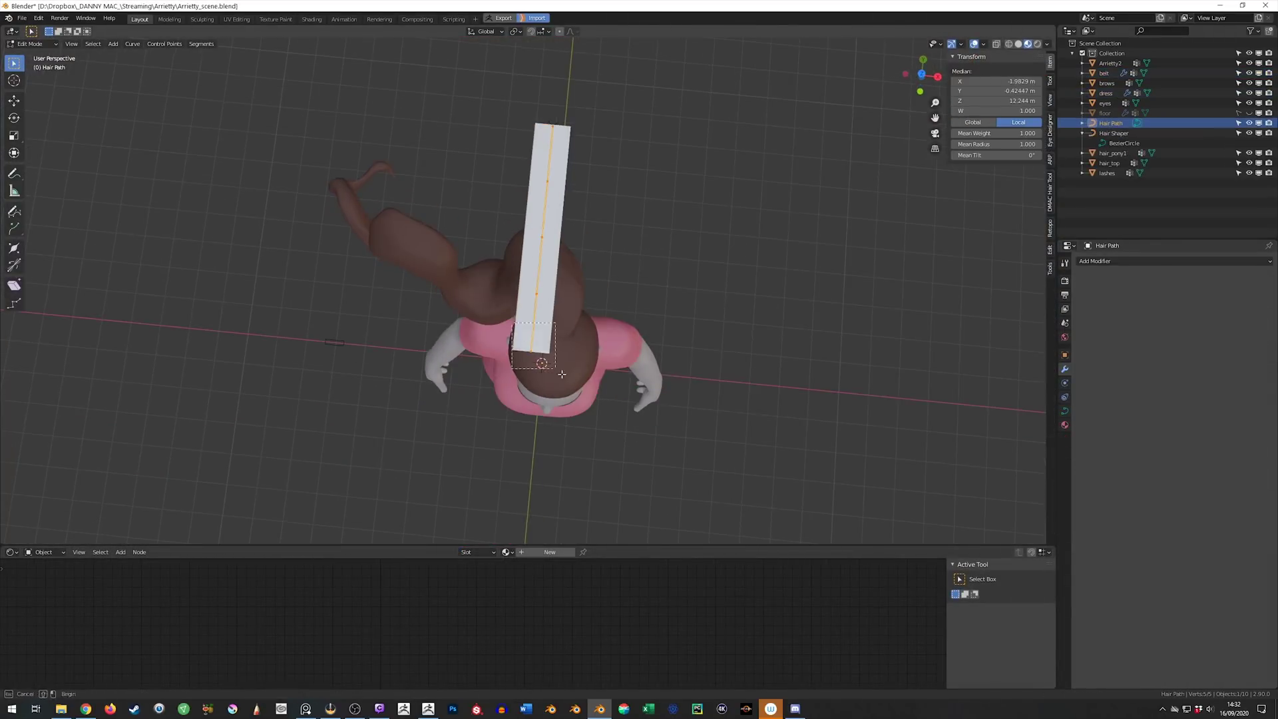
# Narrow, twist and move the hair path's control points toward the ponytail tip
pyautogui.click(554, 385)
pyautogui.moveTo(554, 385)
pyautogui.mouseDown(button='middle')
pyautogui.moveTo(493, 282)
pyautogui.moveTo(498, 212)
pyautogui.mouseUp(button='middle')
pyautogui.click(549, 311)
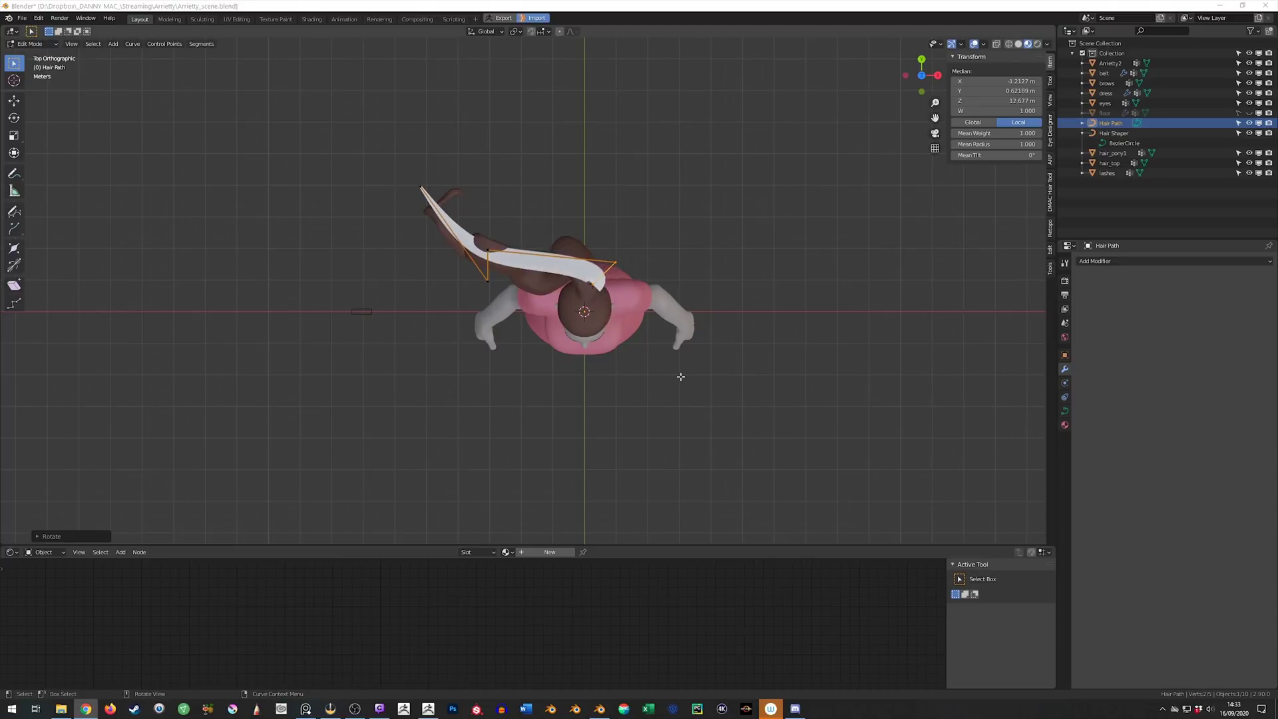
pyautogui.moveTo(754, 270); pyautogui.dragTo(812, 328, button='middle')
pyautogui.moveTo(812, 329); pyautogui.dragTo(713, 286)
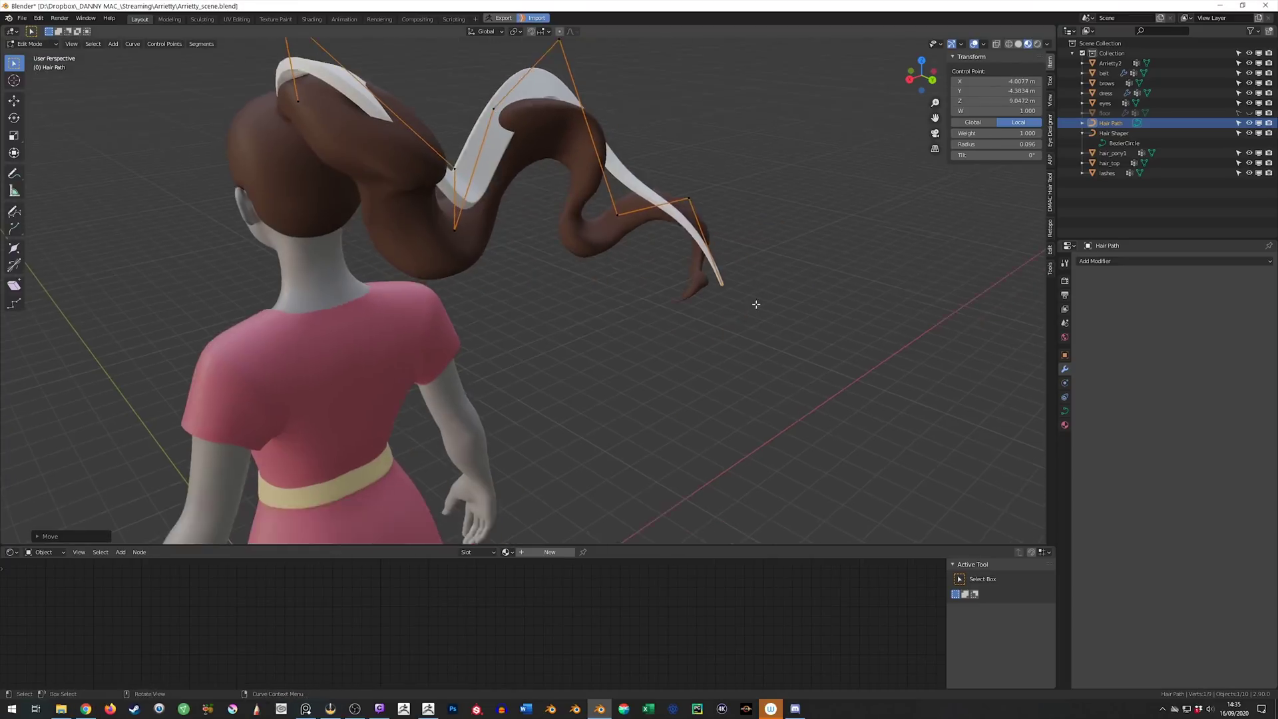
pyautogui.moveTo(713, 286); pyautogui.dragTo(679, 308, button='middle')
pyautogui.moveTo(687, 327); pyautogui.dragTo(689, 329)
pyautogui.moveTo(689, 330); pyautogui.dragTo(575, 282, button='middle')
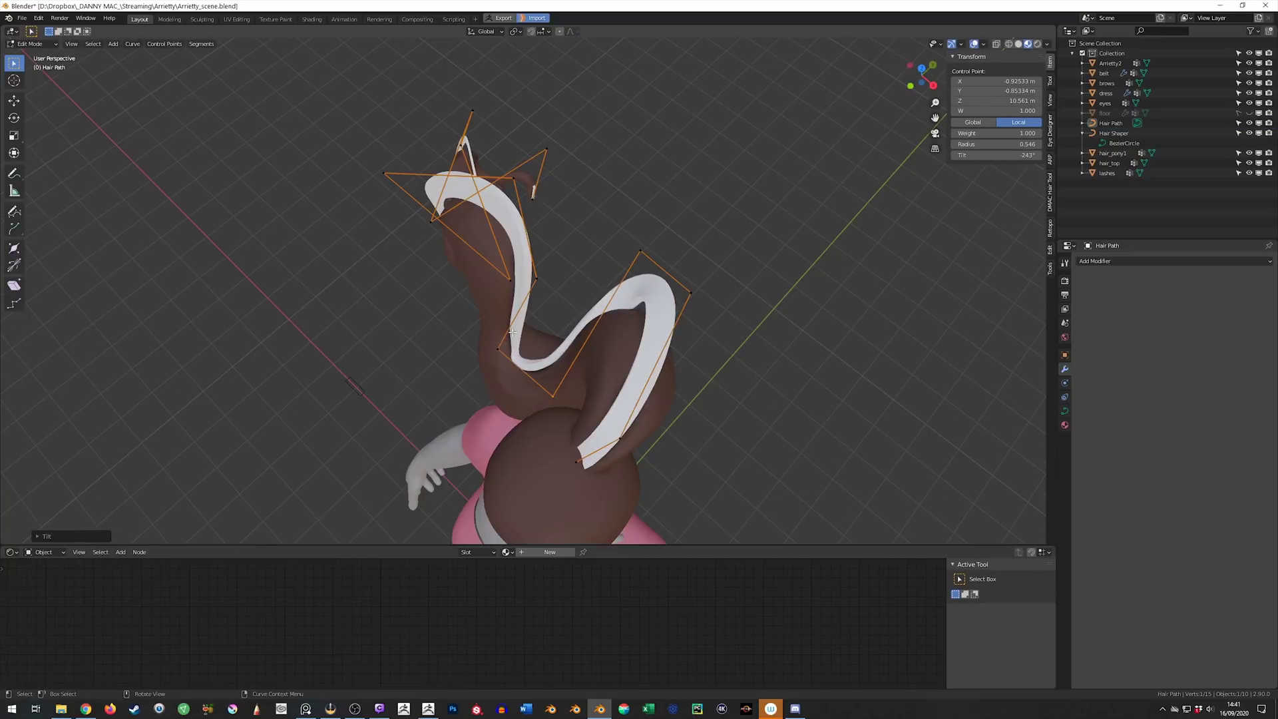
pyautogui.click(602, 202)
pyautogui.moveTo(603, 202)
pyautogui.mouseDown(button='middle')
pyautogui.moveTo(526, 315)
pyautogui.moveTo(472, 342)
pyautogui.mouseUp(button='middle')
pyautogui.press('g')
pyautogui.click(526, 315)
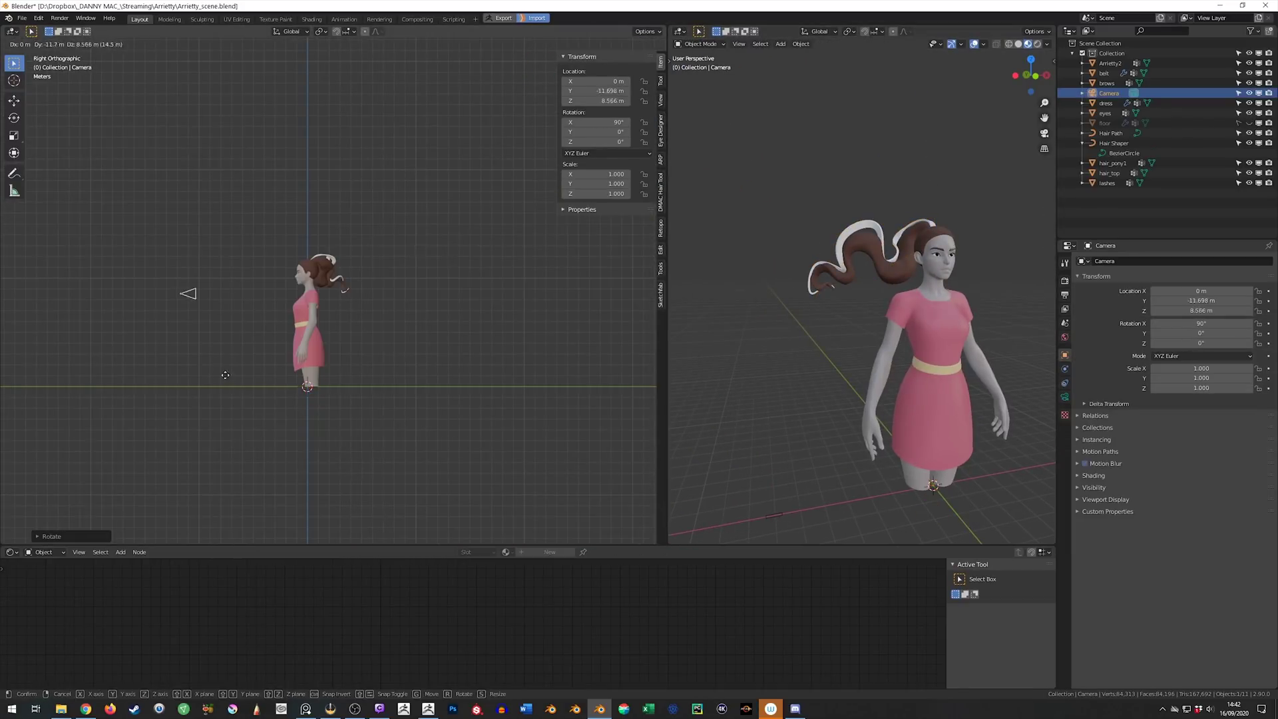
# Set the second view to look through the camera and rotate the camera from top view
pyautogui.press('KP_0')
pyautogui.press('g')
pyautogui.click(248, 266)
pyautogui.press('KP_7')
pyautogui.press('r')
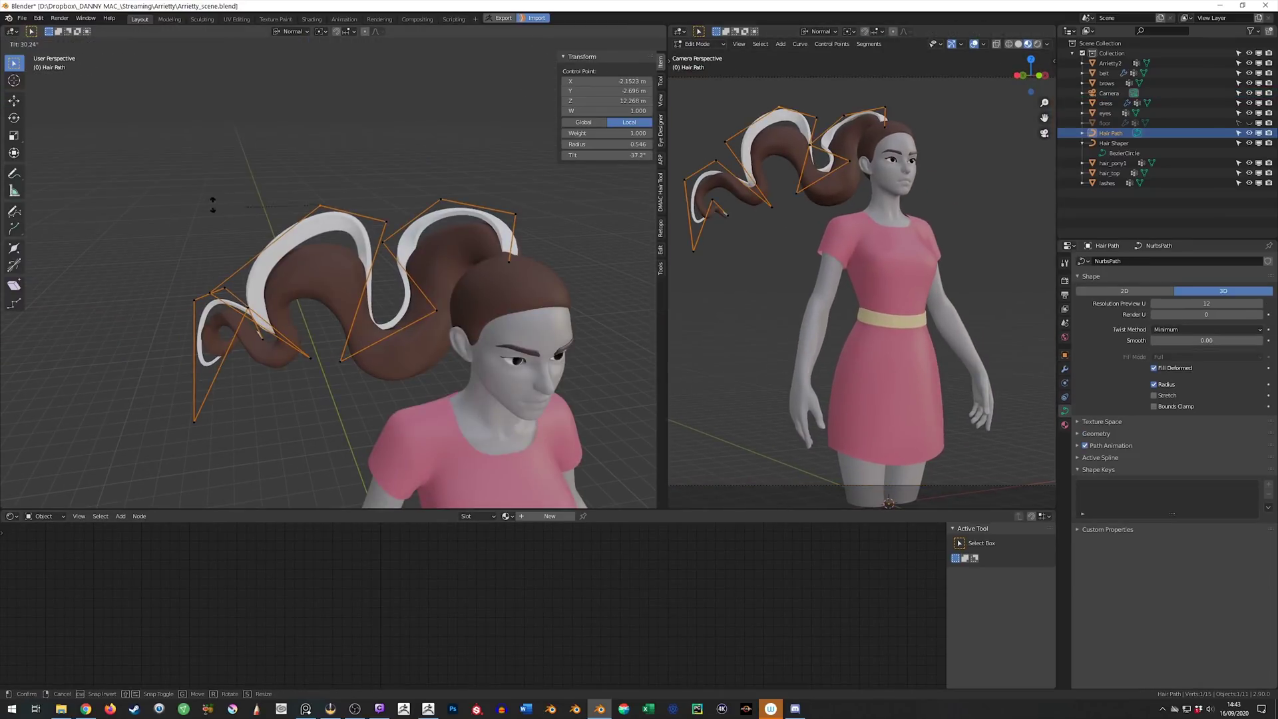
pyautogui.moveTo(419, 268); pyautogui.dragTo(357, 307, button='middle')
# Twist the hair strip at another control point on the curve
pyautogui.hotkey('ctrl', 't')
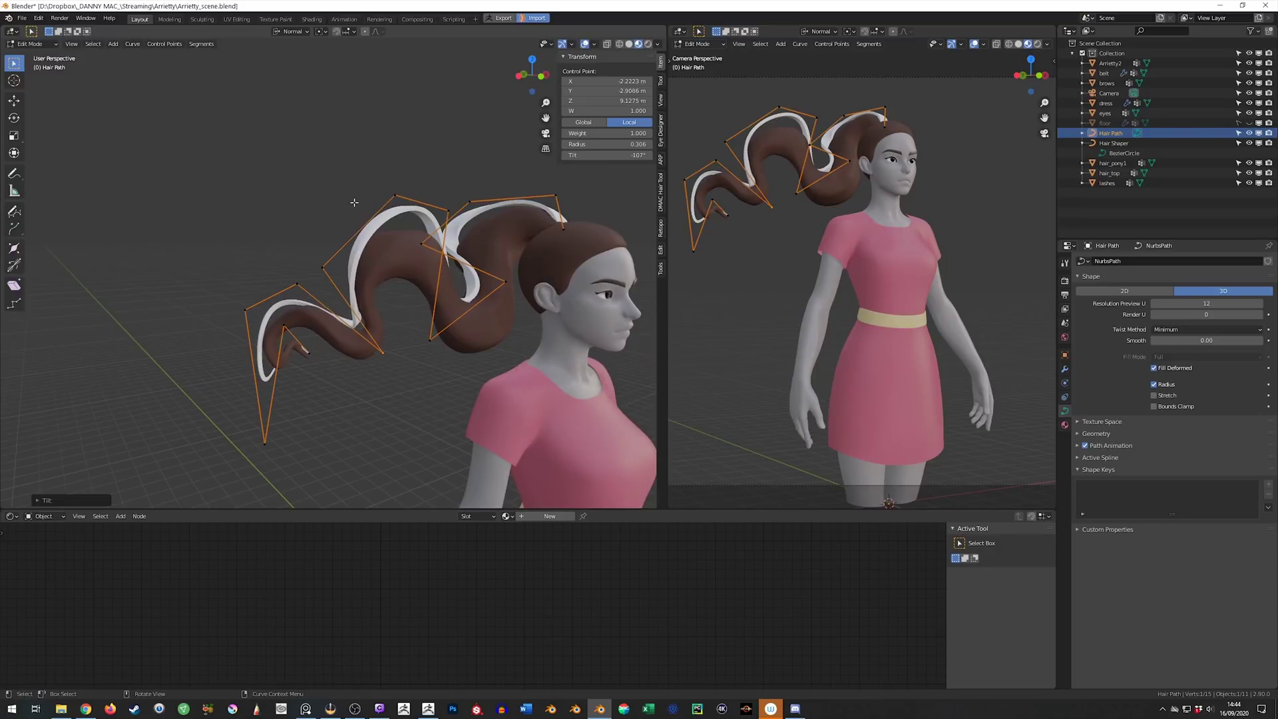
pyautogui.scroll(-3, 354, 202)
pyautogui.moveTo(353, 203)
pyautogui.mouseDown(button='middle')
pyautogui.moveTo(585, 276)
pyautogui.moveTo(415, 303)
pyautogui.mouseUp(button='middle')
pyautogui.scroll(5, 586, 276)
pyautogui.click(415, 302)
pyautogui.press('Escape')
pyautogui.moveTo(547, 262)
pyautogui.mouseDown(button='middle')
pyautogui.moveTo(295, 279)
pyautogui.moveTo(361, 294)
pyautogui.moveTo(368, 261)
pyautogui.moveTo(263, 85)
pyautogui.mouseUp(button='middle')
# Duplicate the hair path curve and place the copy along the ponytail
pyautogui.hotkey('shift', 'd')
pyautogui.click(360, 294)
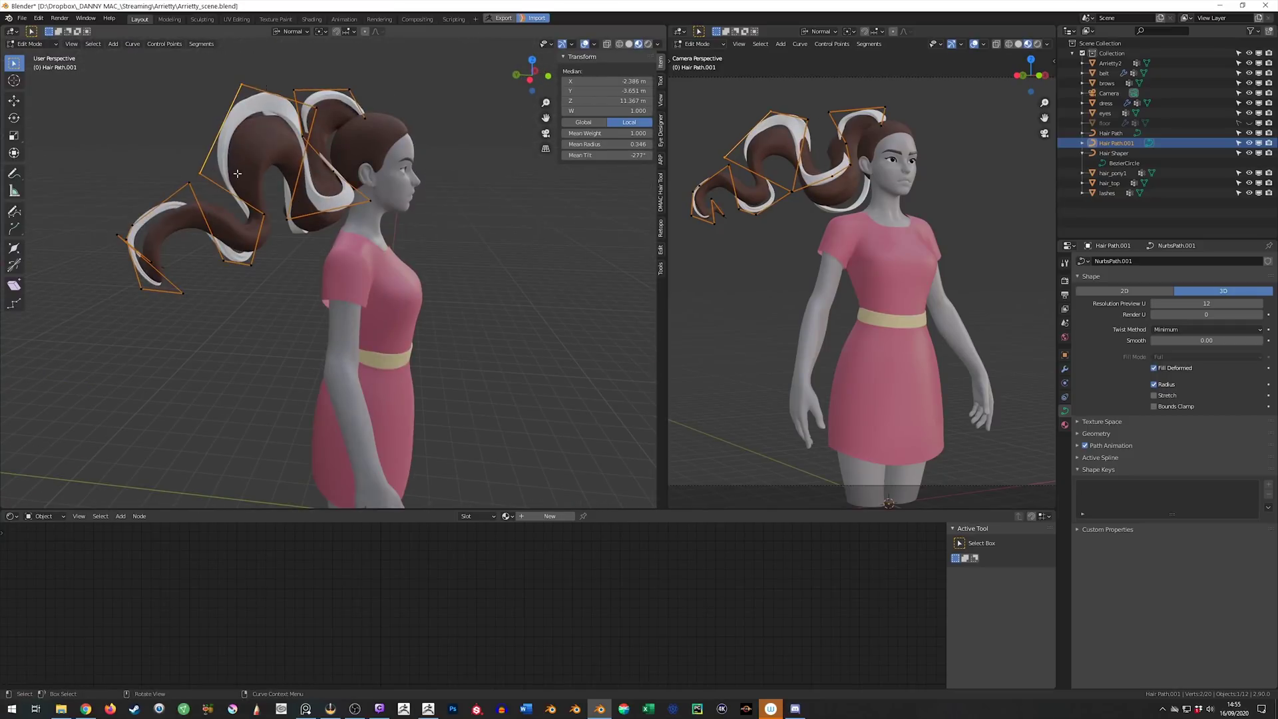
pyautogui.moveTo(236, 172); pyautogui.dragTo(203, 221, button='middle')
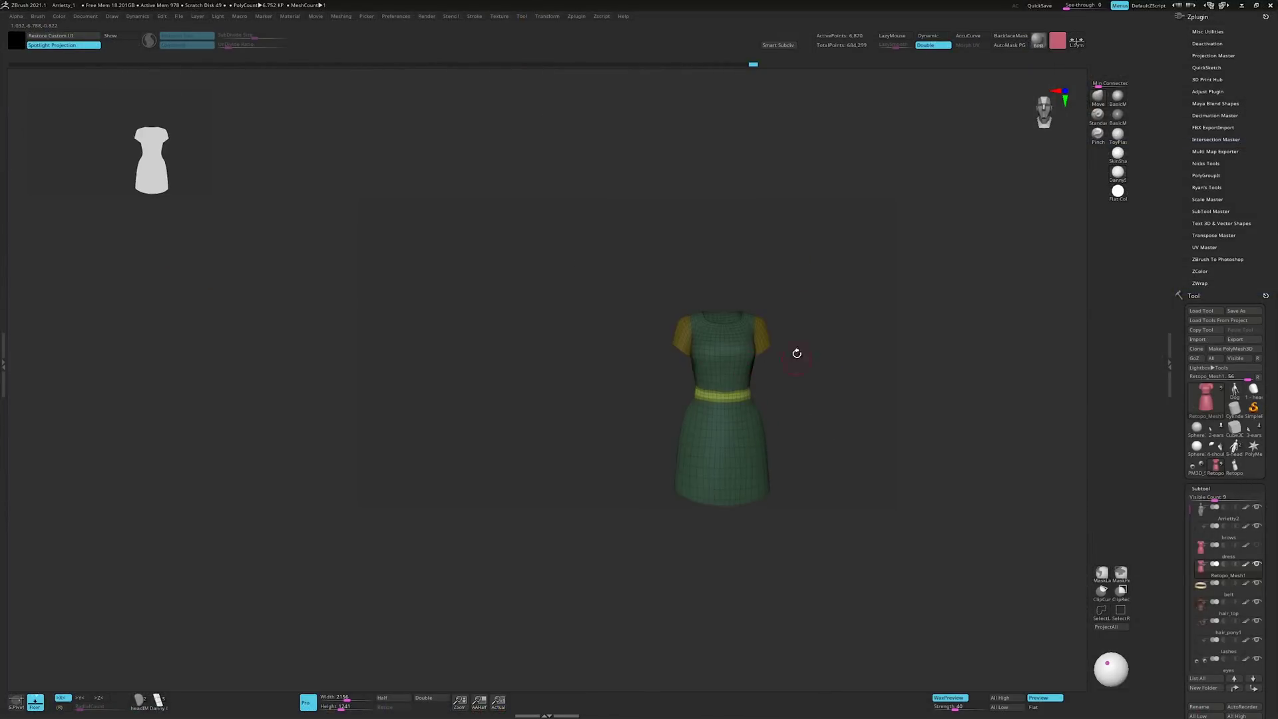
# Save the project and open the Dynamics settings
pyautogui.hotkey('ctrl', 's')
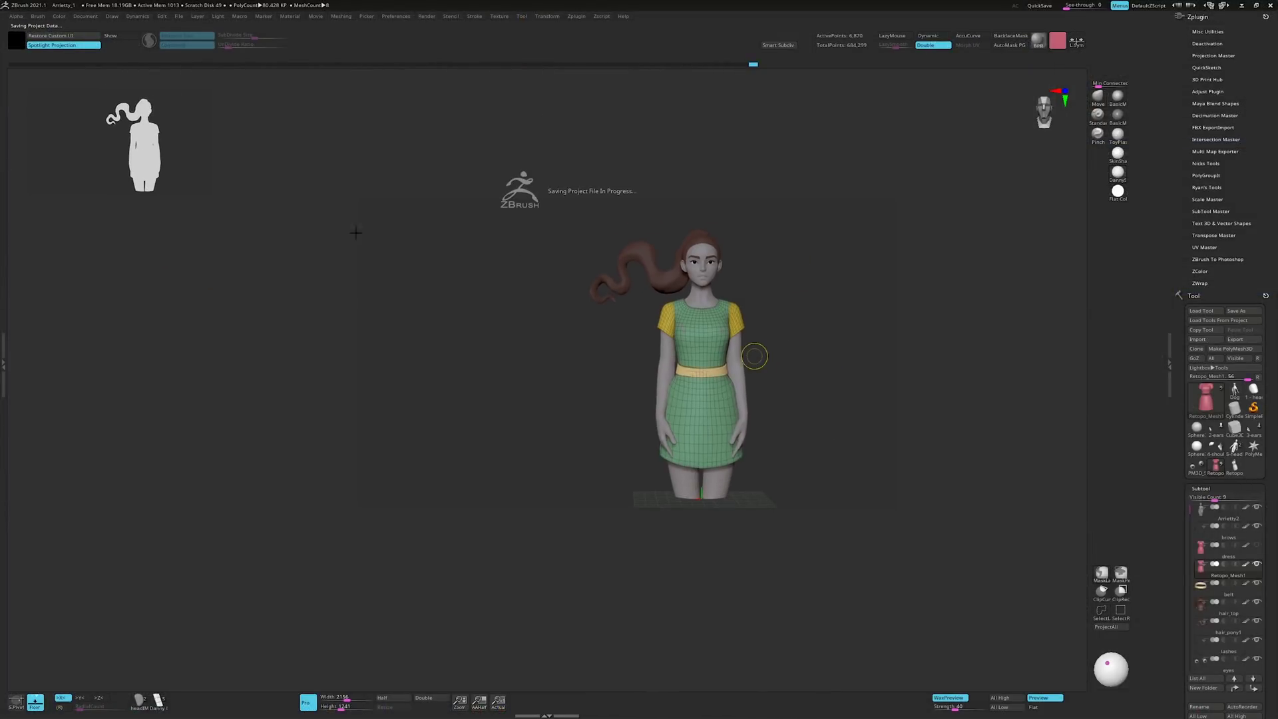
pyautogui.click(4, 101)
pyautogui.moveTo(323, 211)
pyautogui.mouseDown()
pyautogui.moveTo(713, 293)
pyautogui.moveTo(684, 320)
pyautogui.mouseUp()
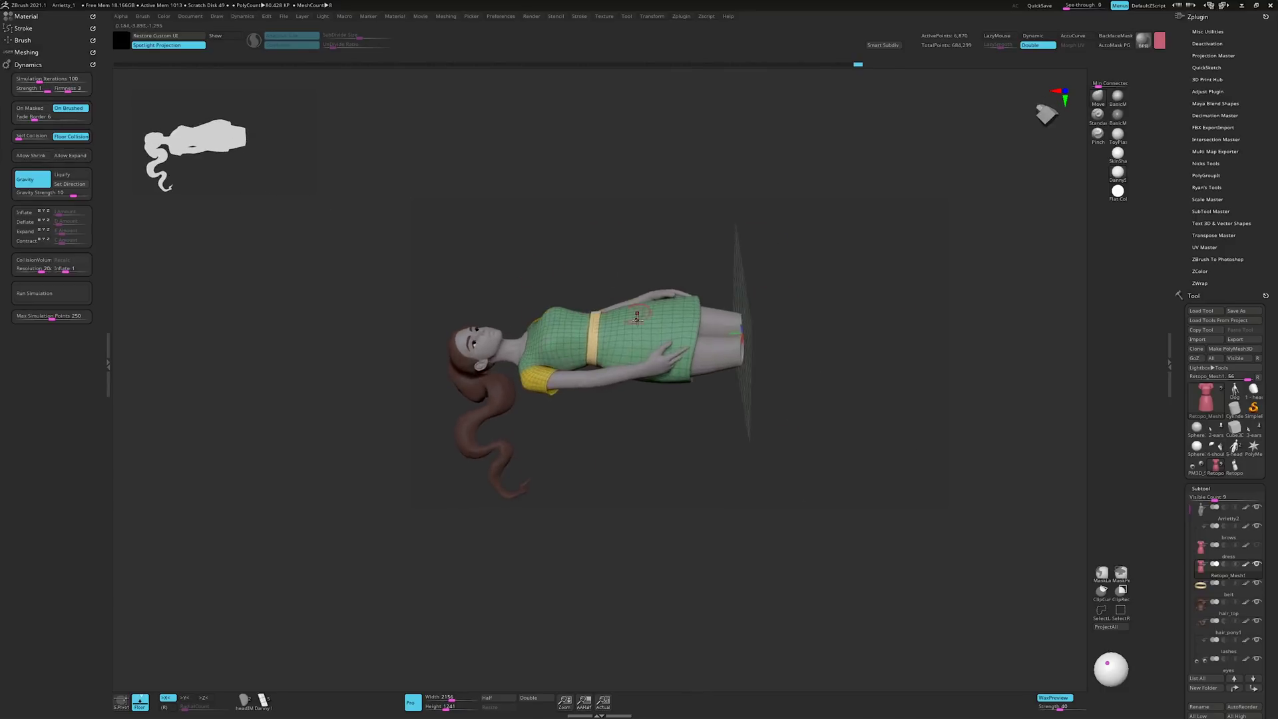
pyautogui.moveTo(754, 377)
pyautogui.mouseDown()
pyautogui.moveTo(726, 256)
pyautogui.moveTo(924, 303)
pyautogui.mouseUp()
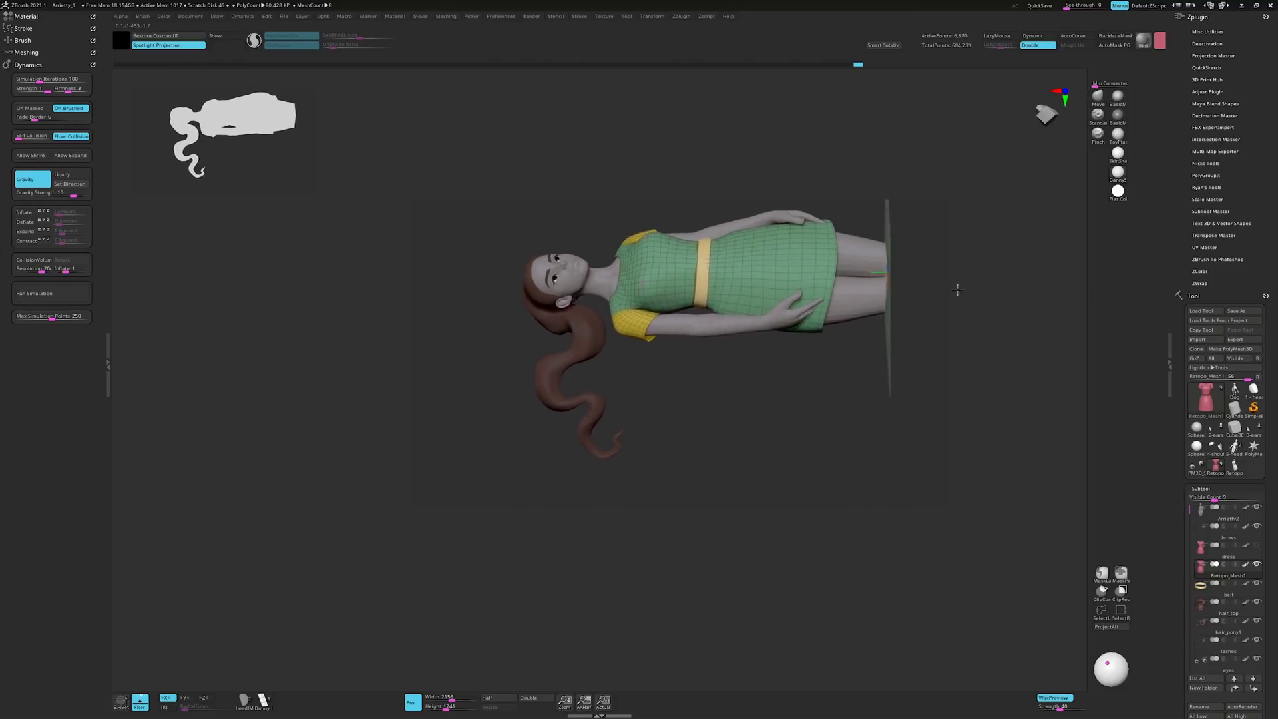
# Run the cloth simulation on the dress twice, stopping once it hangs smoothly
pyautogui.click(71, 185)
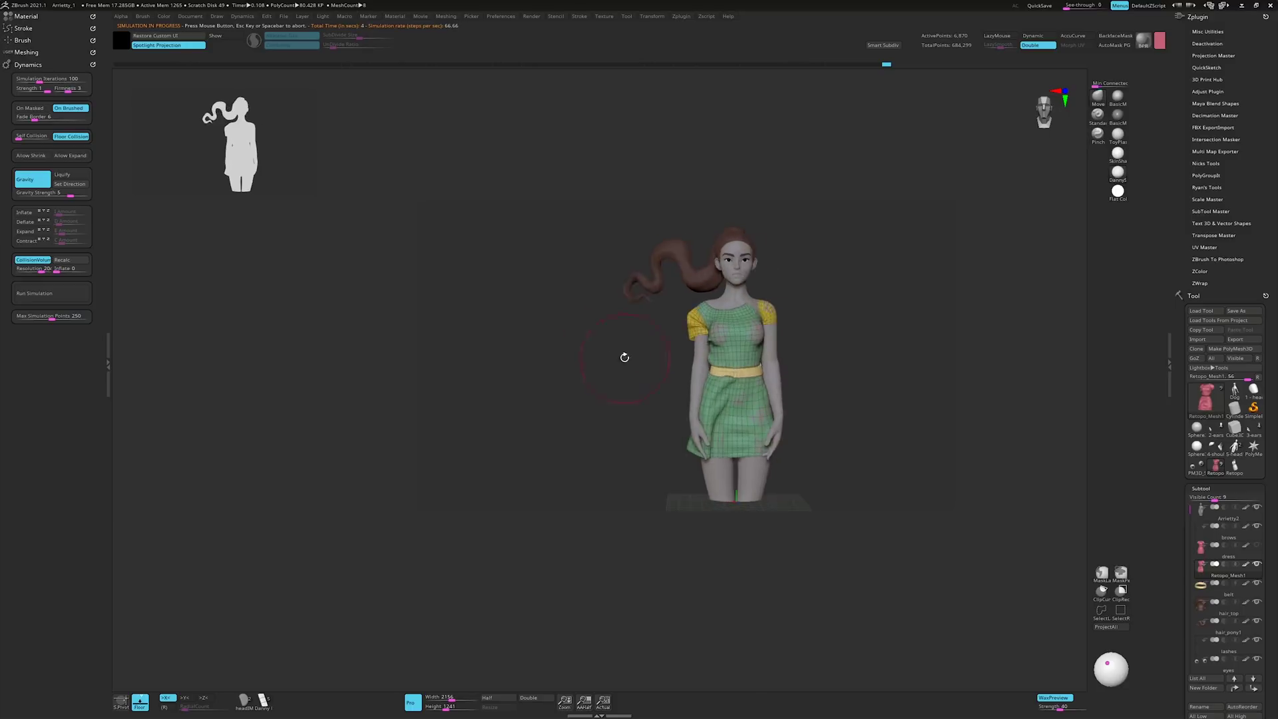
pyautogui.moveTo(623, 357); pyautogui.dragTo(215, 339)
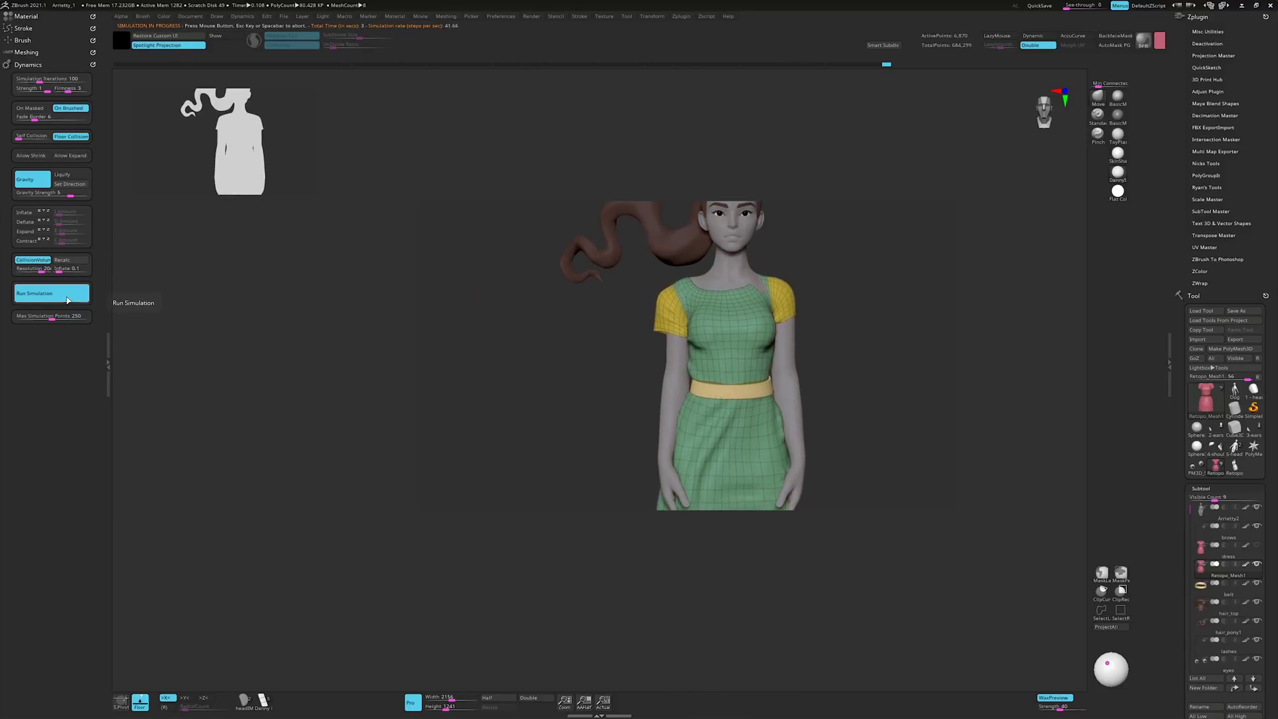
pyautogui.click(344, 303)
pyautogui.click(47, 297)
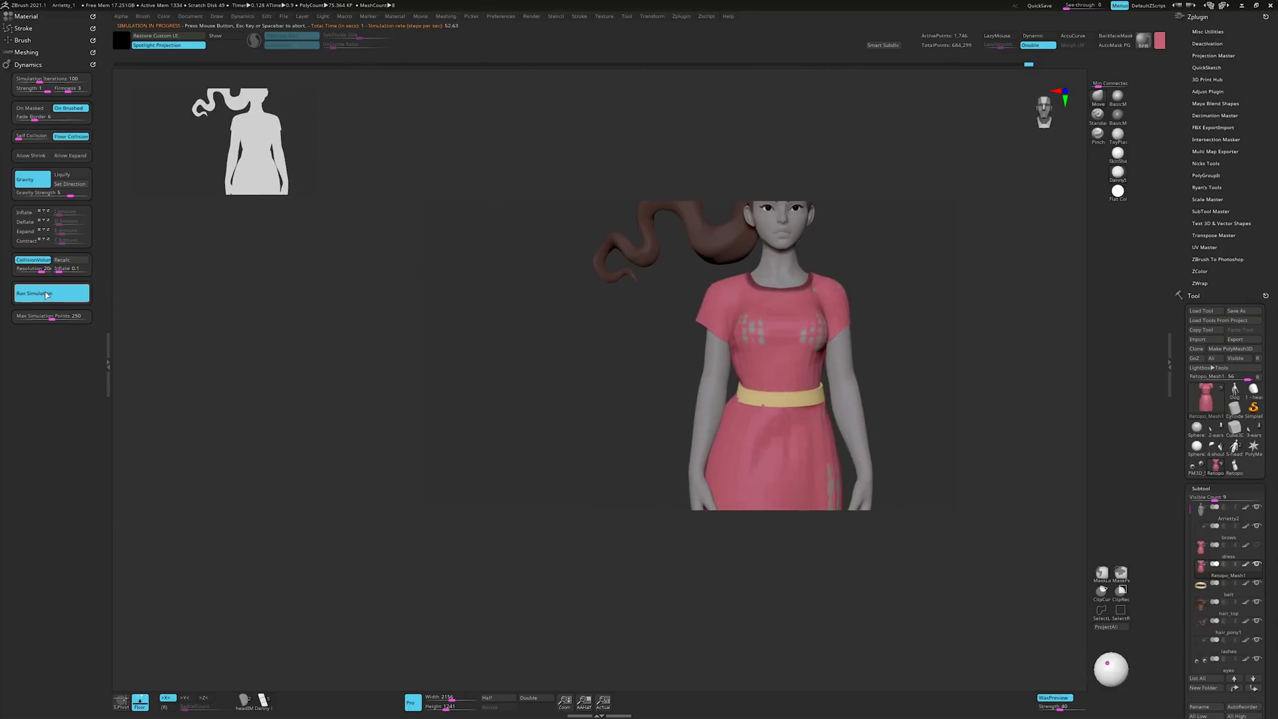
pyautogui.click(442, 254)
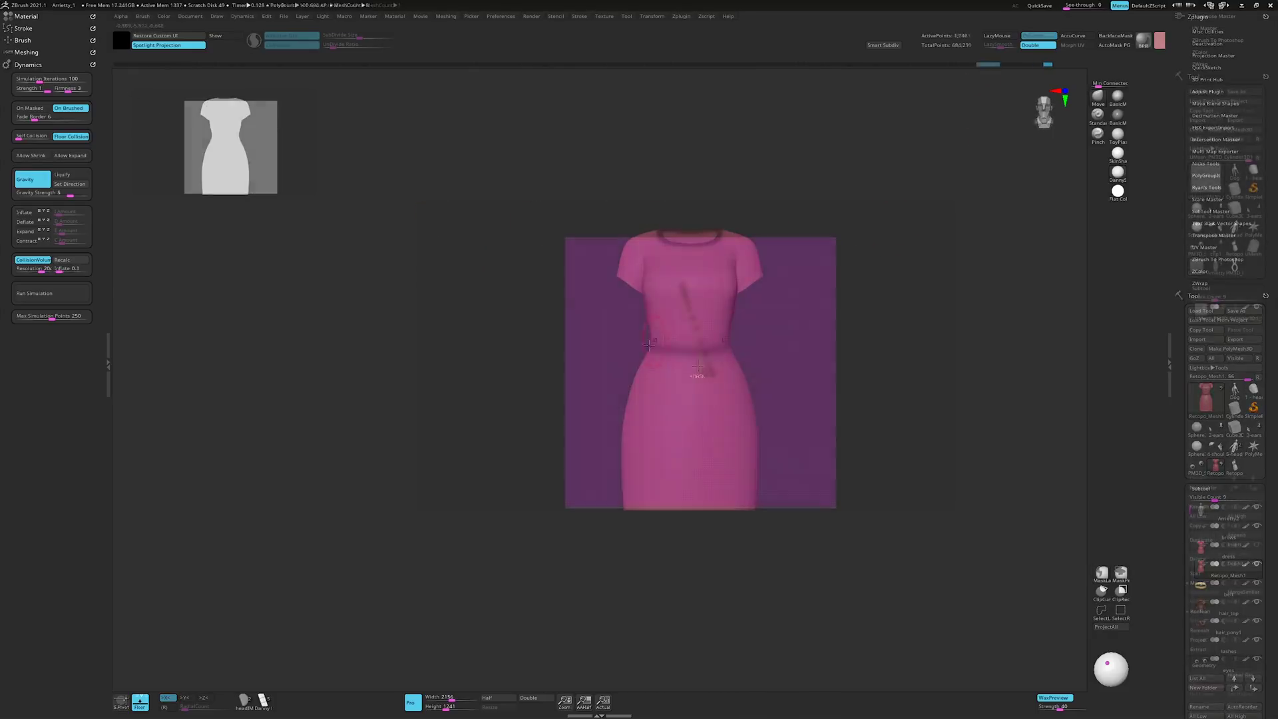
# Mask a vertical stem strip and a C-shaped ring on the plane
pyautogui.keyDown('ctrl'); pyautogui.moveTo(700, 362); pyautogui.dragTo(681, 333); pyautogui.keyUp('ctrl')
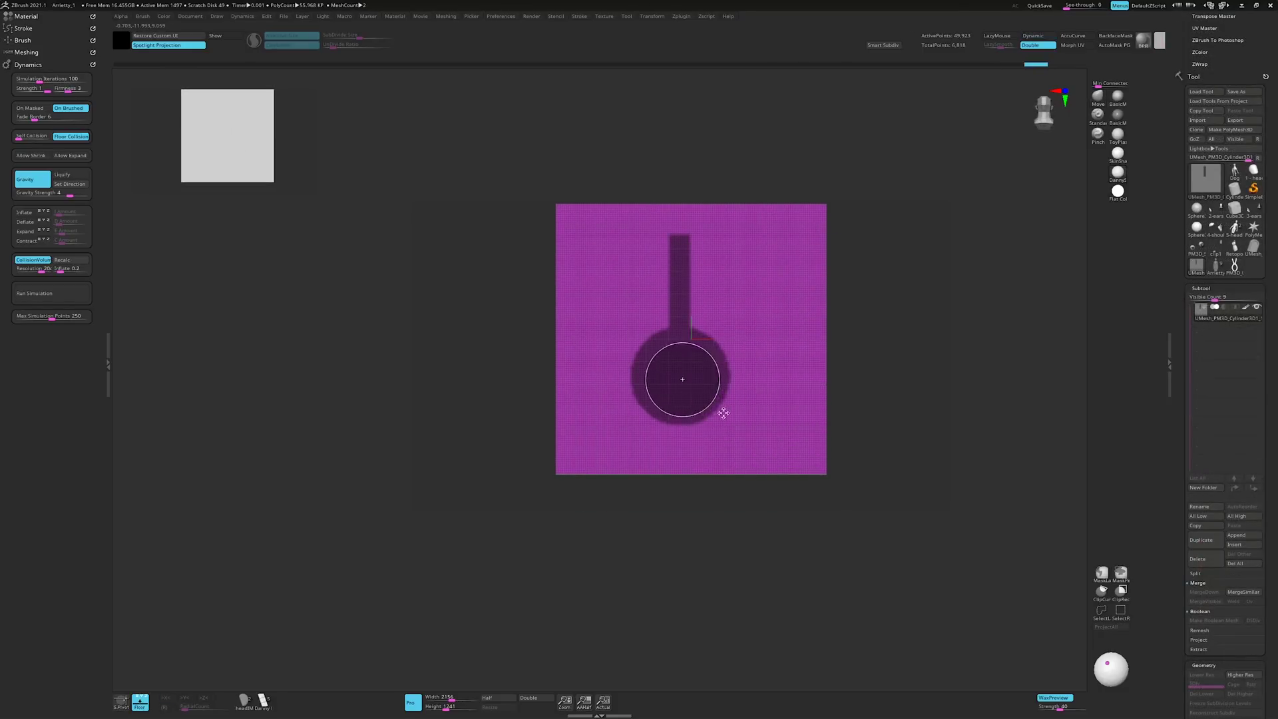
pyautogui.keyDown('ctrl'); pyautogui.keyDown('alt'); pyautogui.moveTo(723, 413); pyautogui.dragTo(691, 412); pyautogui.keyUp('alt'); pyautogui.keyUp('ctrl')
pyautogui.keyDown('ctrl'); pyautogui.keyDown('alt'); pyautogui.moveTo(772, 447); pyautogui.dragTo(680, 447); pyautogui.keyUp('alt'); pyautogui.keyUp('ctrl')
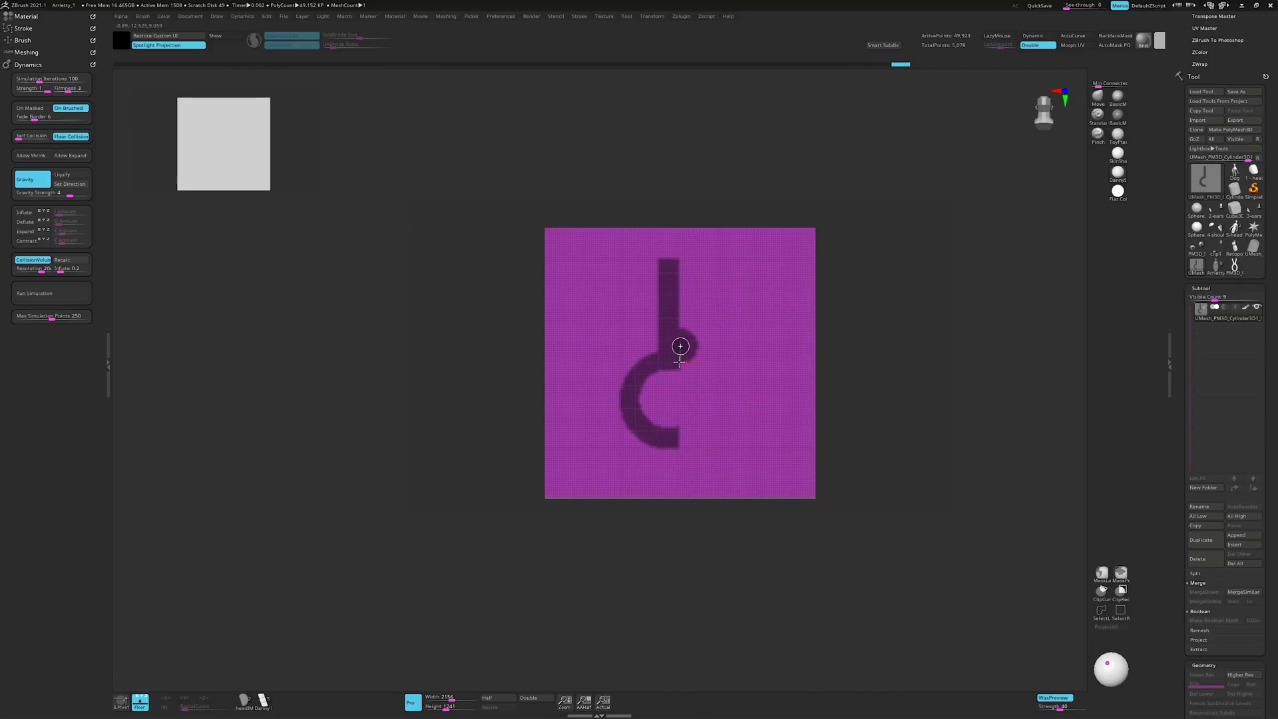
pyautogui.hotkey('ctrl', 'z')
pyautogui.hotkey('ctrl', 'z')
pyautogui.hotkey('ctrl', 'z')
# Mask a rectangle on the plane and orbit to a front view of the hook
pyautogui.keyDown('ctrl'); pyautogui.moveTo(689, 270); pyautogui.dragTo(804, 410); pyautogui.keyUp('ctrl')
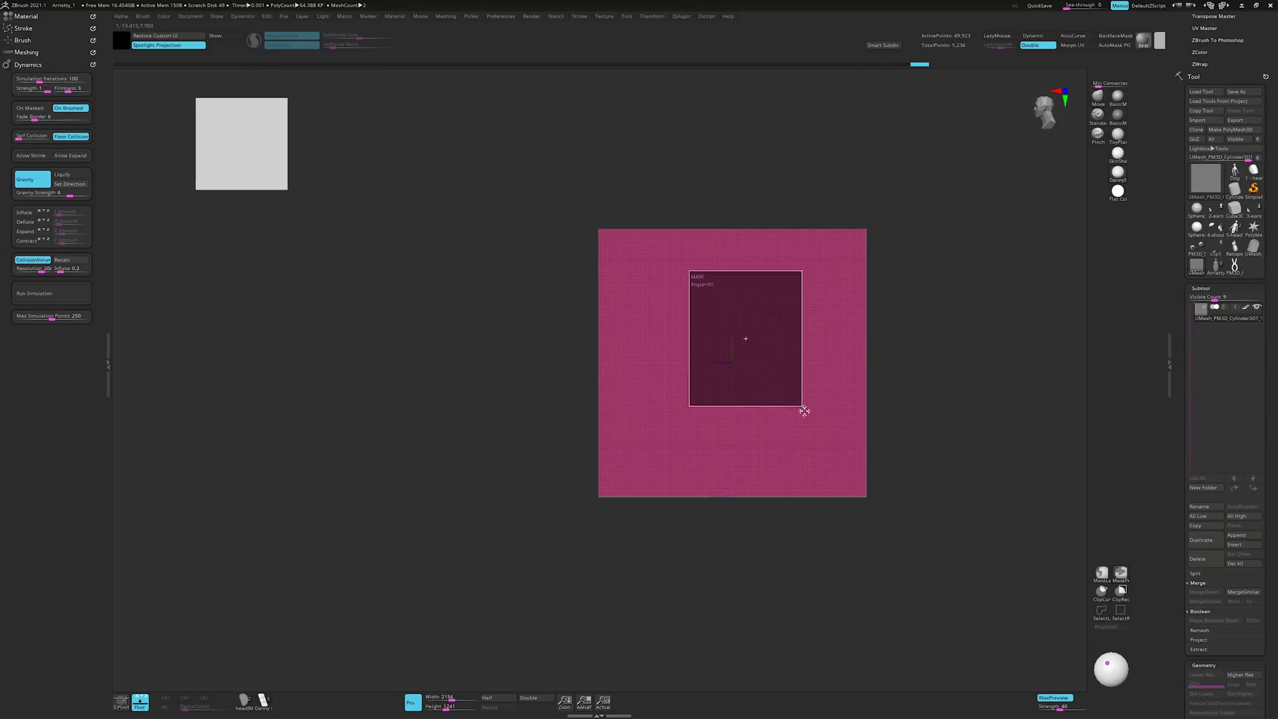
pyautogui.keyDown('ctrl'); pyautogui.moveTo(789, 453); pyautogui.dragTo(790, 454); pyautogui.keyUp('ctrl')
pyautogui.moveTo(899, 449); pyautogui.dragTo(559, 248)
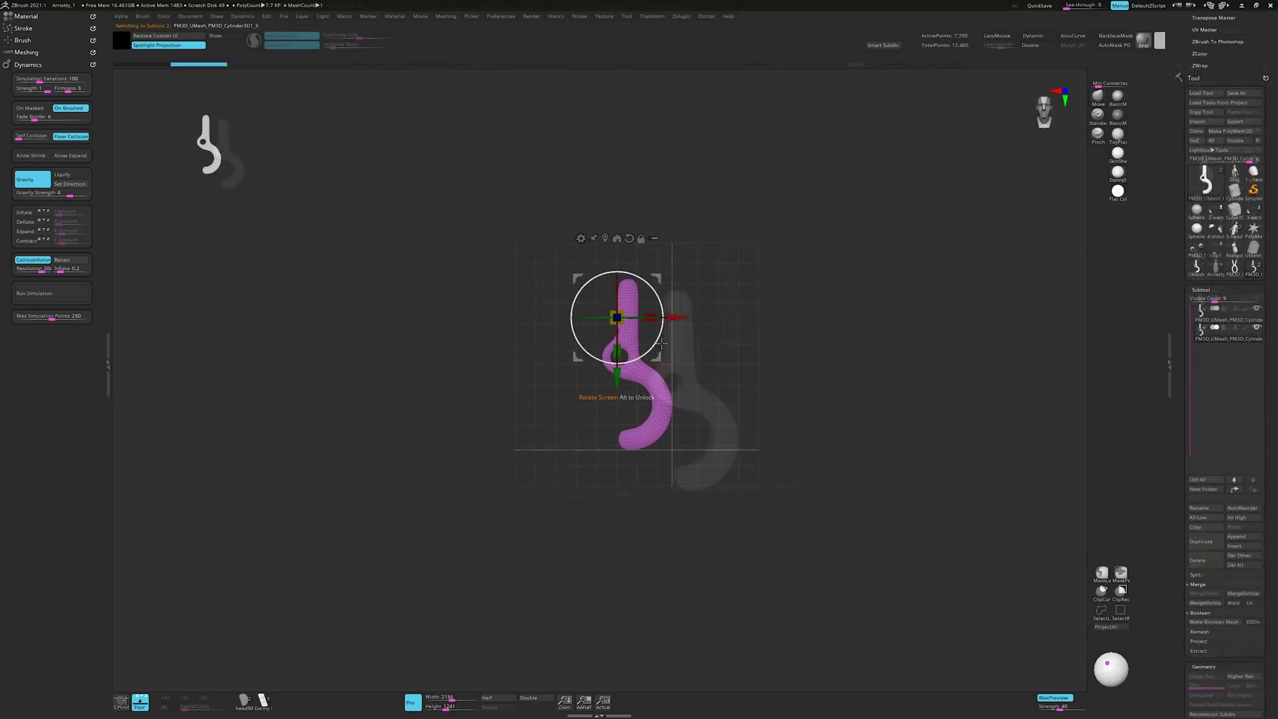
pyautogui.keyDown('shift'); pyautogui.moveTo(562, 285); pyautogui.dragTo(658, 276); pyautogui.keyUp('shift')
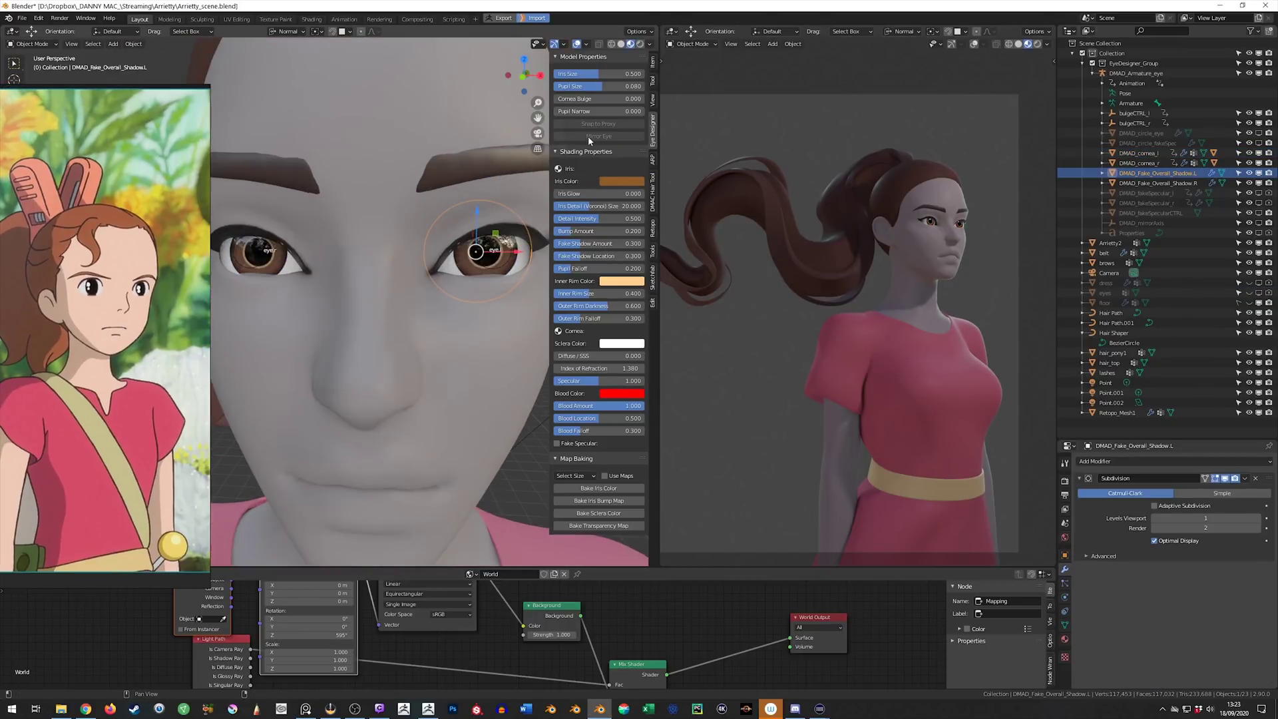
pyautogui.scroll(2, 799, 265)
pyautogui.scroll(3, 853, 343)
pyautogui.scroll(2, 854, 343)
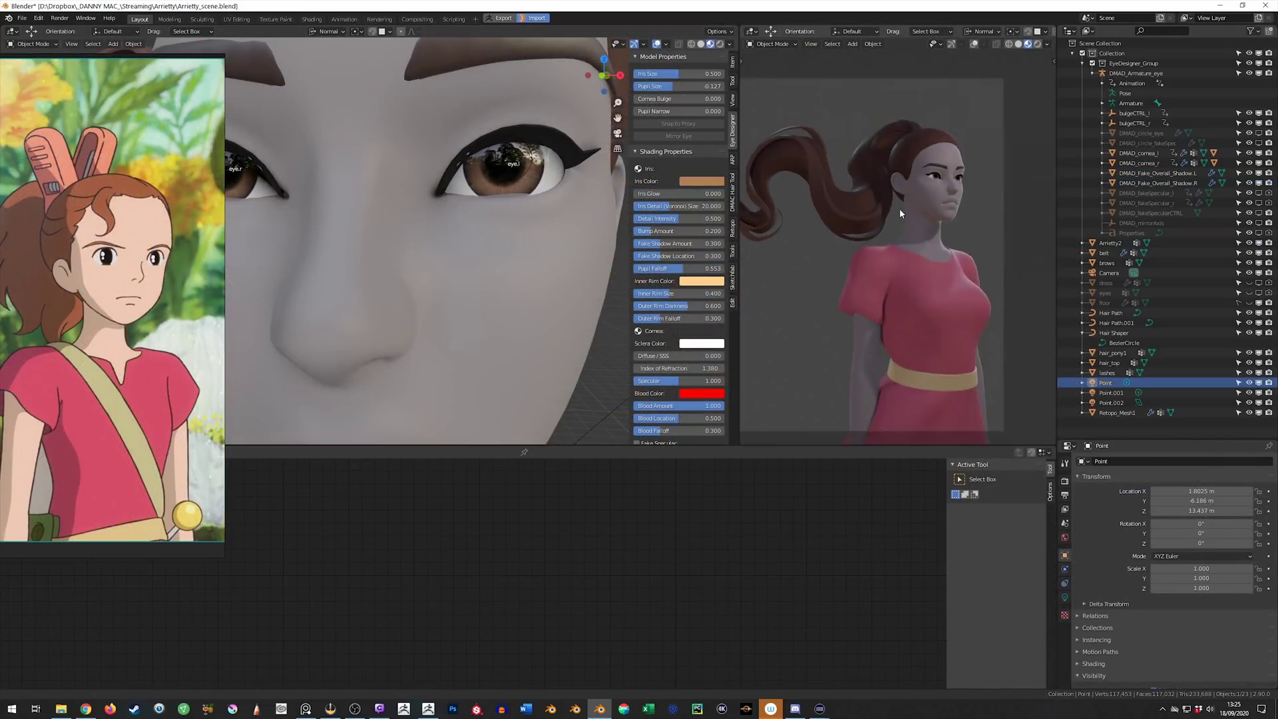
# Orbit the right viewport so the character faces the camera
pyautogui.moveTo(899, 209); pyautogui.dragTo(894, 312, button='middle')
pyautogui.scroll(-5, 896, 330)
pyautogui.scroll(5, 959, 342)
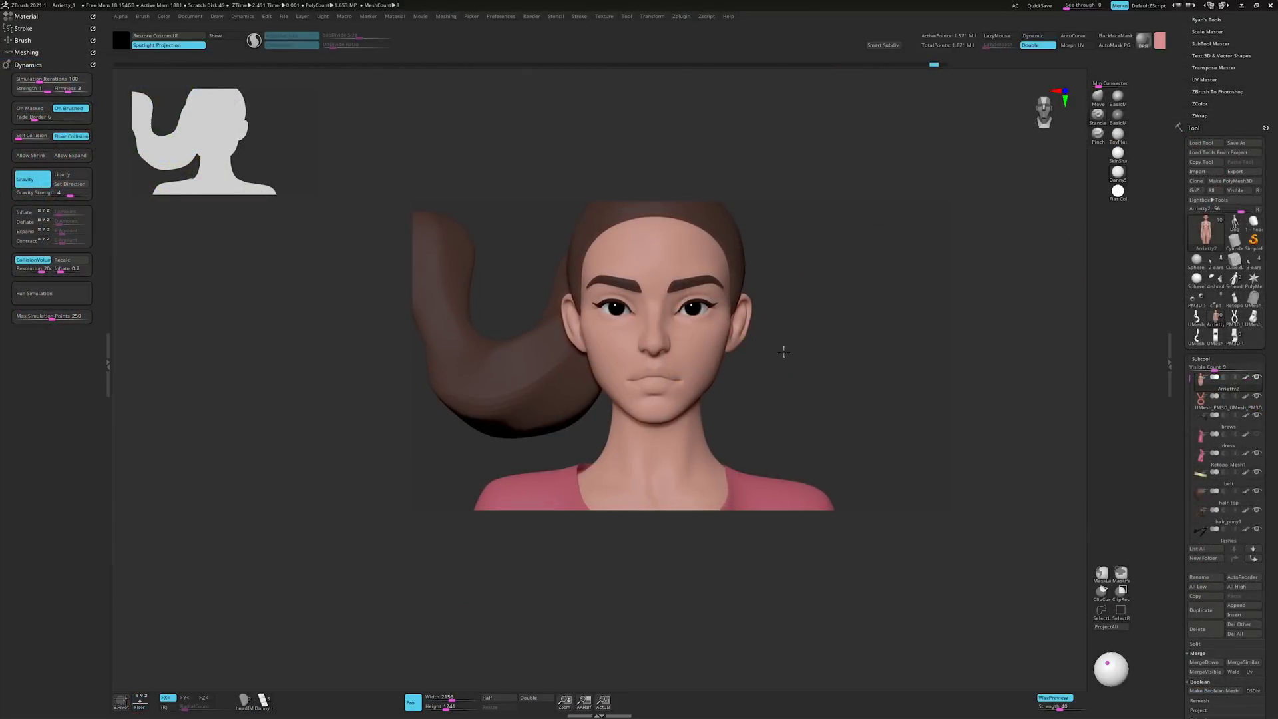
# Inspect the face sculpt from three-quarter and front views, checking the brush settings
pyautogui.moveTo(783, 351); pyautogui.dragTo(689, 354)
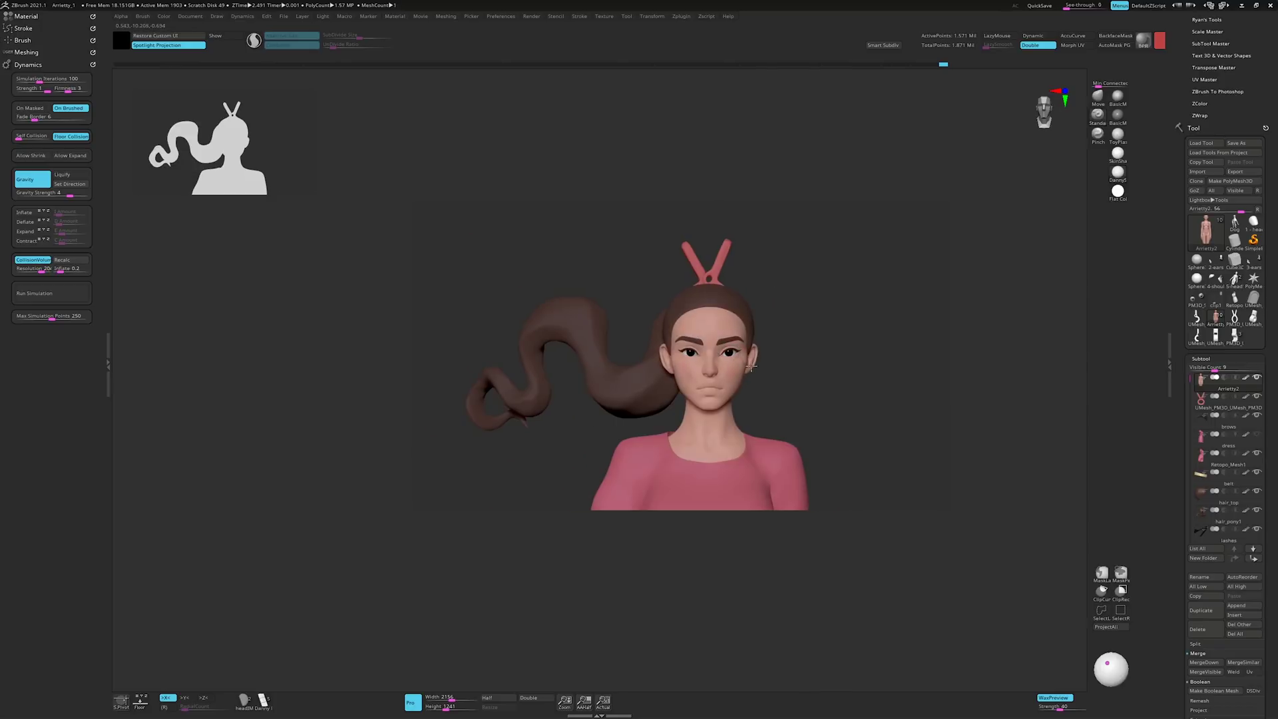
pyautogui.keyDown('alt'); pyautogui.moveTo(752, 366); pyautogui.dragTo(733, 372, button='right'); pyautogui.keyUp('alt')
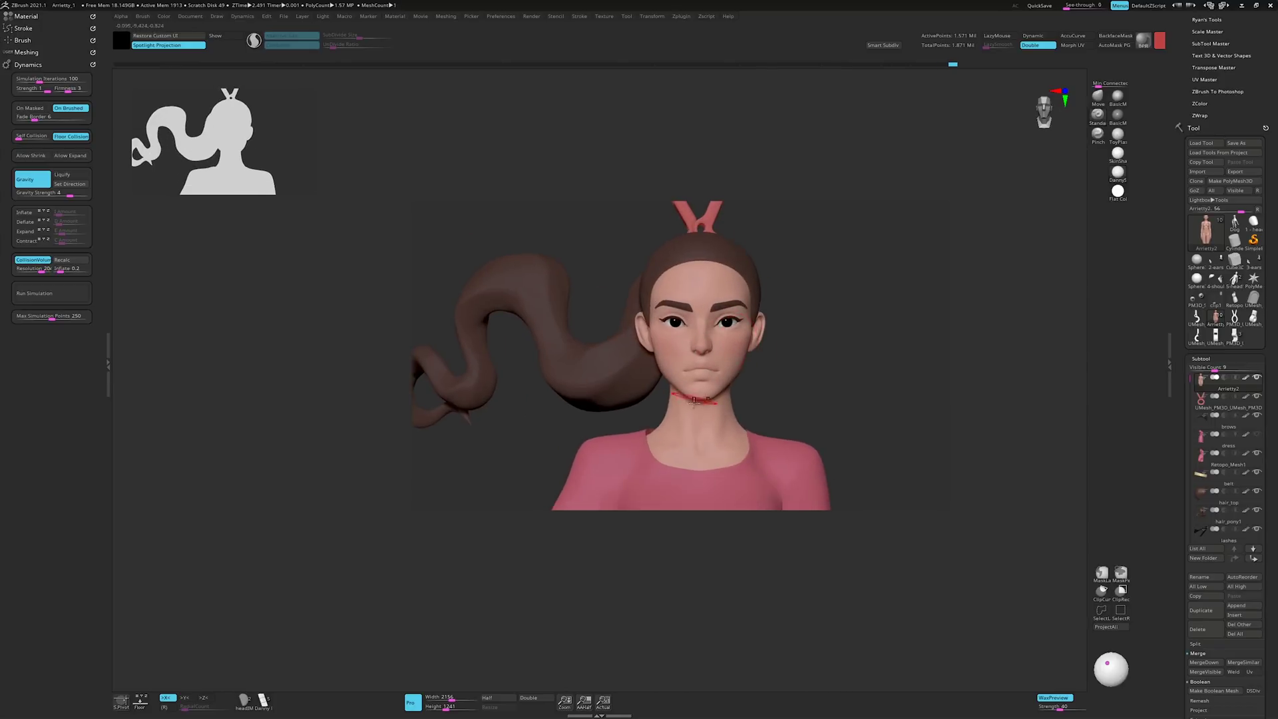
pyautogui.moveTo(795, 328)
pyautogui.mouseDown(button='right')
pyautogui.moveTo(659, 351)
pyautogui.moveTo(701, 380)
pyautogui.mouseUp(button='right')
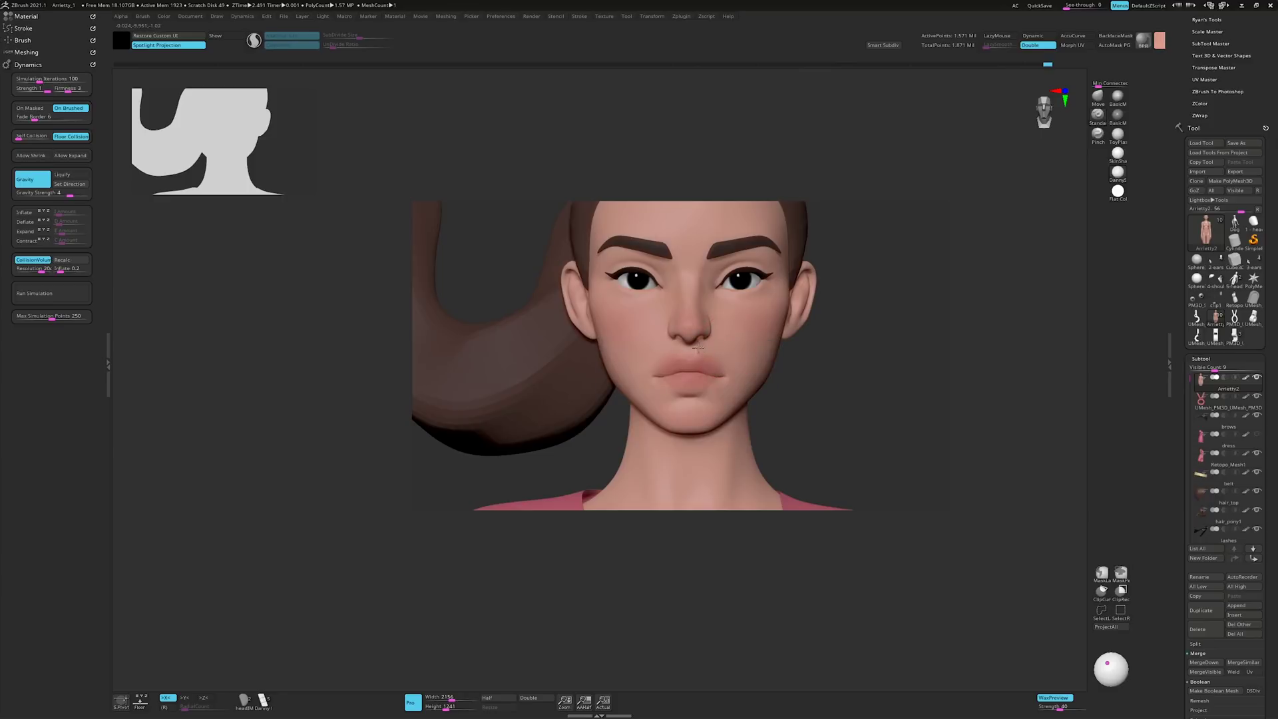
pyautogui.keyDown('alt'); pyautogui.moveTo(724, 364); pyautogui.dragTo(687, 370, button='right'); pyautogui.keyUp('alt')
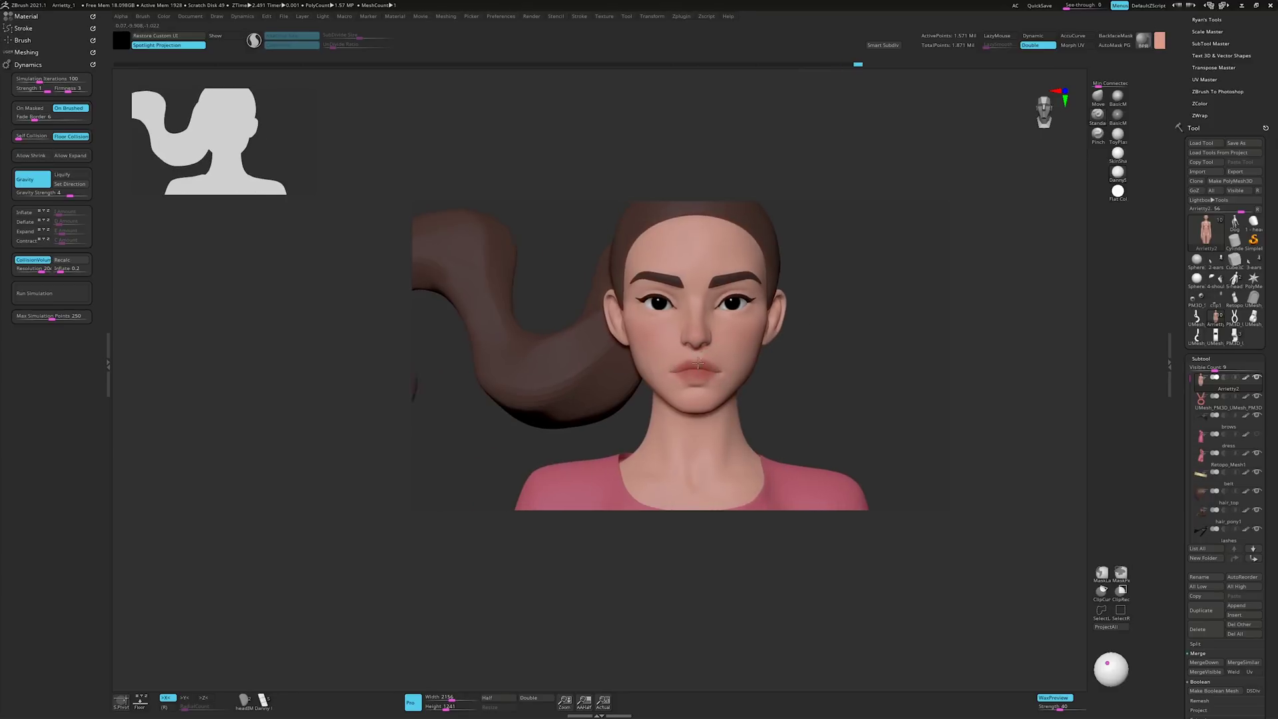
pyautogui.moveTo(708, 380)
pyautogui.keyDown('alt'); pyautogui.mouseDown(button='right')
pyautogui.moveTo(657, 377)
pyautogui.moveTo(690, 380)
pyautogui.moveTo(684, 346)
pyautogui.moveTo(657, 429)
pyautogui.mouseUp(button='right'); pyautogui.keyUp('alt')
pyautogui.rightClick(661, 376)
pyautogui.rightClick(656, 429)
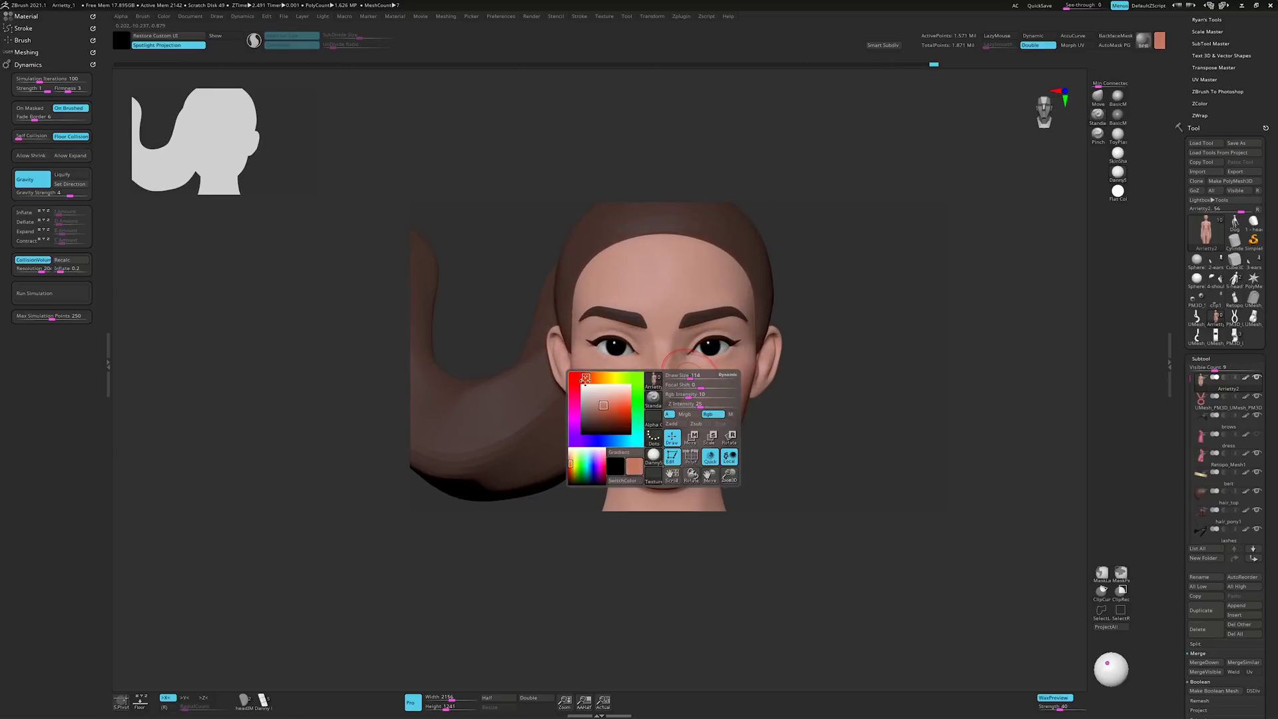
pyautogui.moveTo(689, 380)
pyautogui.mouseDown(button='right')
pyautogui.moveTo(730, 369)
pyautogui.moveTo(648, 373)
pyautogui.moveTo(652, 361)
pyautogui.moveTo(671, 377)
pyautogui.mouseUp(button='right')
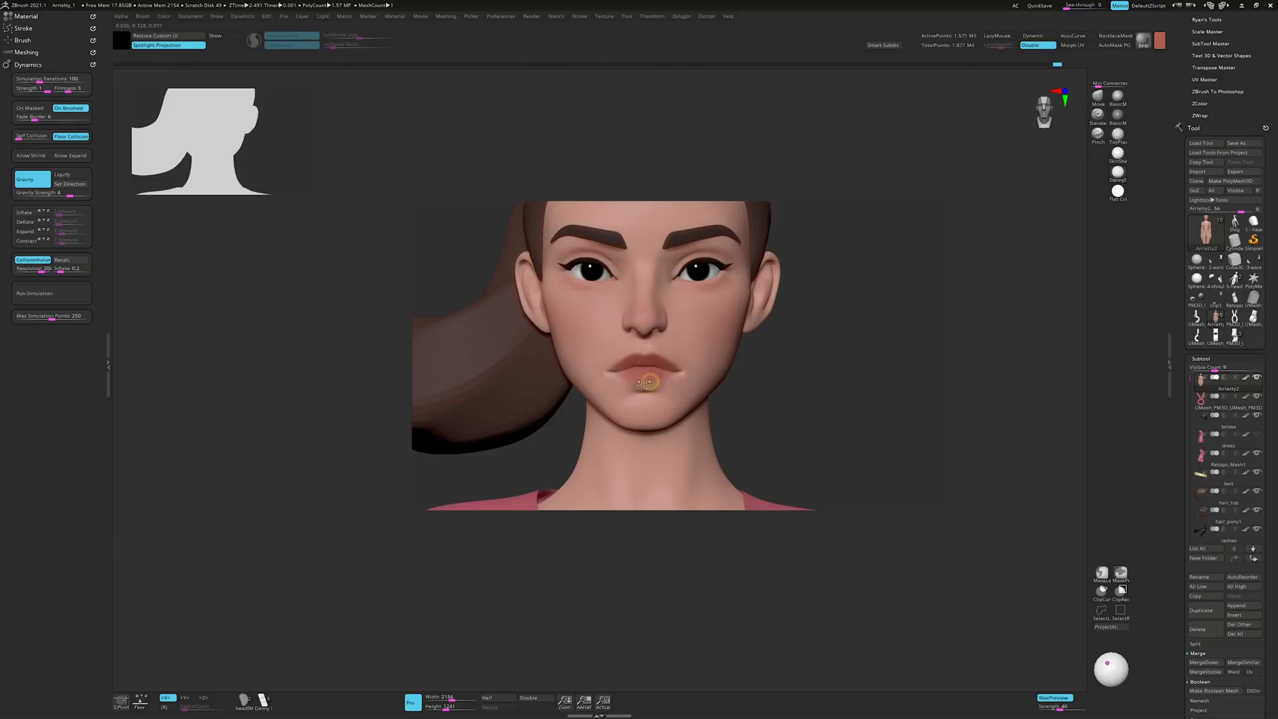
# Check the brush and colour options while turning the head into profile and zooming out
pyautogui.press('space')
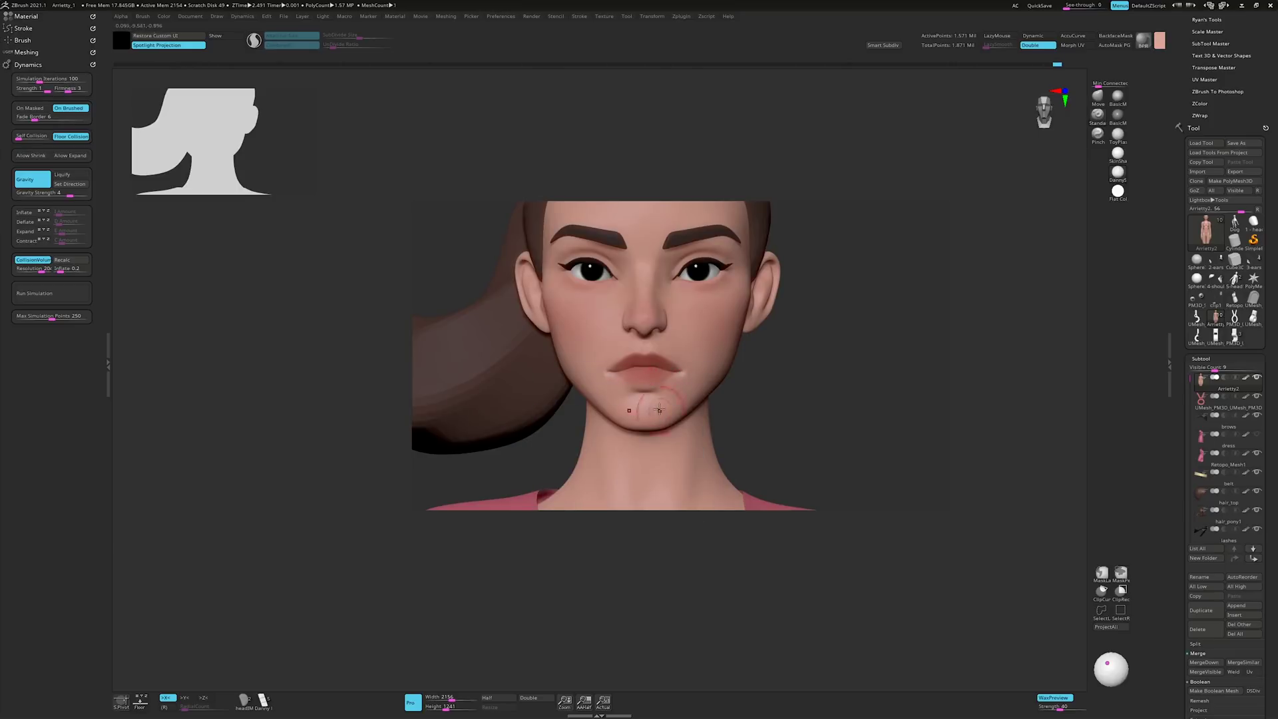
pyautogui.moveTo(649, 404)
pyautogui.keyDown('alt'); pyautogui.mouseDown(button='right')
pyautogui.moveTo(644, 424)
pyautogui.moveTo(659, 359)
pyautogui.moveTo(676, 397)
pyautogui.moveTo(699, 360)
pyautogui.moveTo(779, 303)
pyautogui.moveTo(668, 451)
pyautogui.moveTo(731, 384)
pyautogui.mouseUp(button='right'); pyautogui.keyUp('alt')
pyautogui.press('space')
pyautogui.press('space')
pyautogui.press('space')
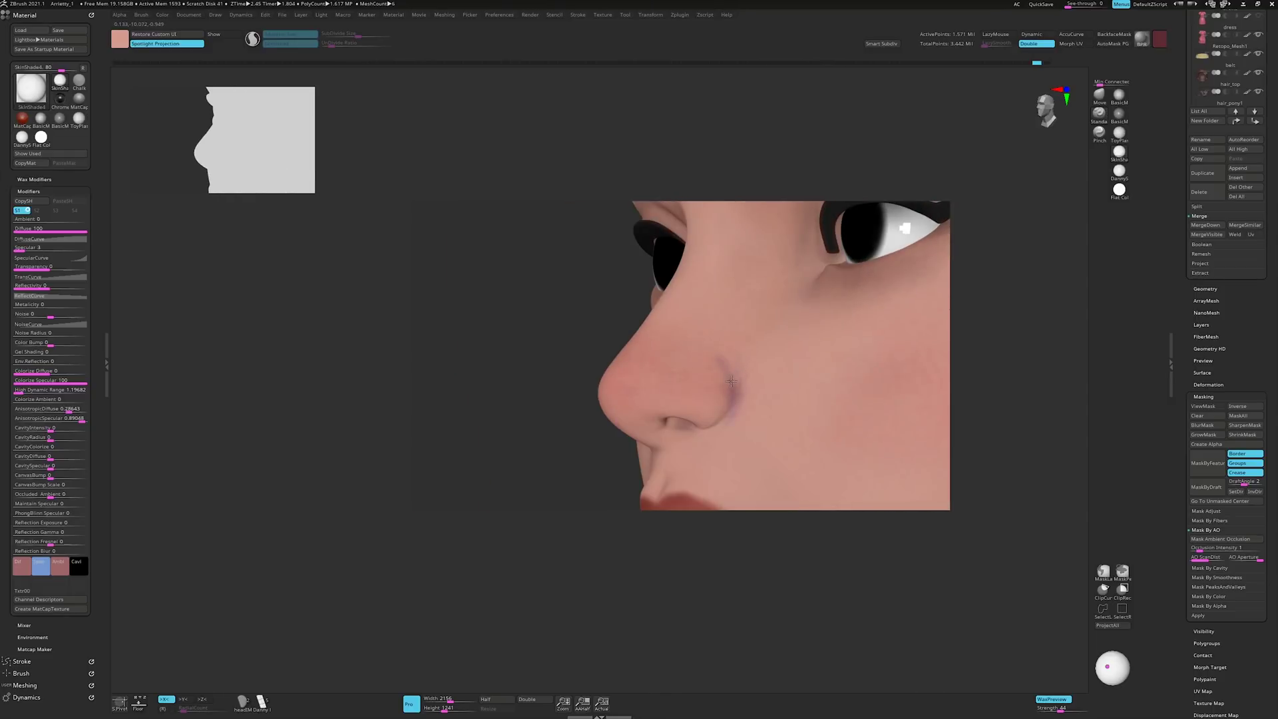
pyautogui.press('space')
pyautogui.moveTo(717, 366)
pyautogui.mouseDown(button='right')
pyautogui.moveTo(727, 376)
pyautogui.moveTo(655, 318)
pyautogui.moveTo(529, 361)
pyautogui.mouseUp(button='right')
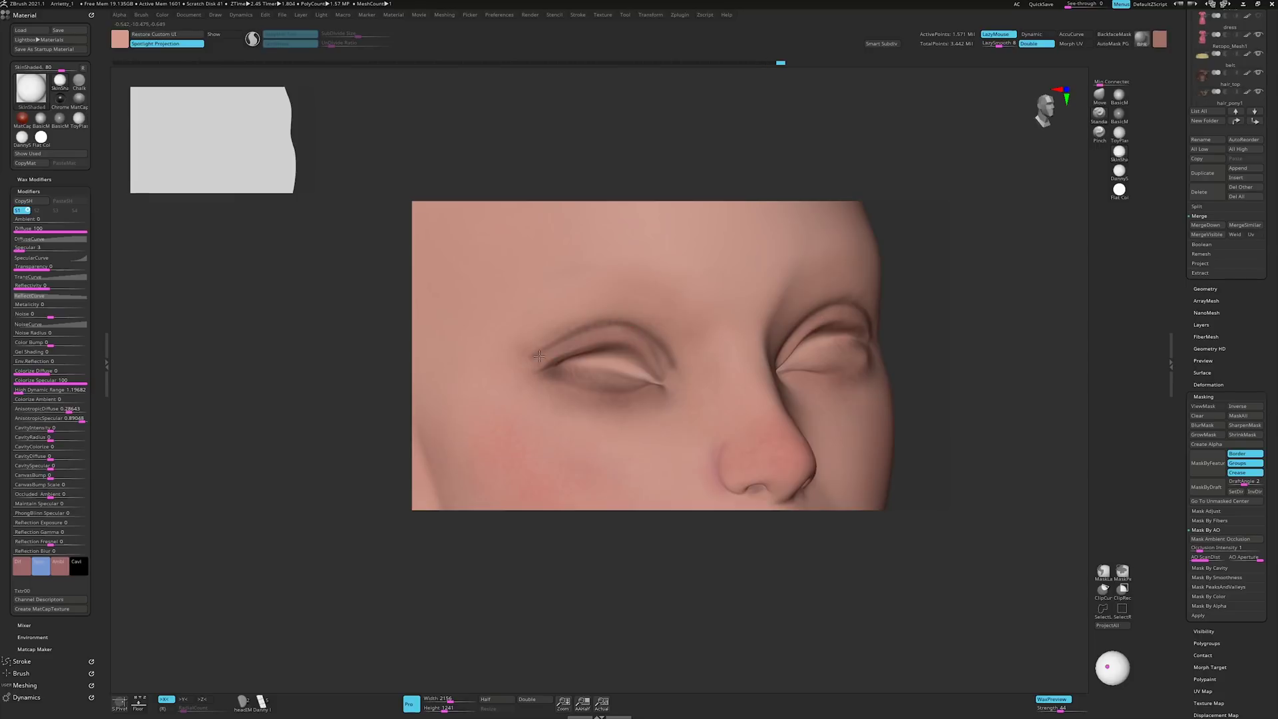
pyautogui.moveTo(629, 346)
pyautogui.keyDown('alt'); pyautogui.mouseDown(button='right')
pyautogui.moveTo(700, 331)
pyautogui.moveTo(681, 360)
pyautogui.moveTo(673, 344)
pyautogui.moveTo(710, 353)
pyautogui.moveTo(637, 311)
pyautogui.moveTo(768, 337)
pyautogui.moveTo(699, 299)
pyautogui.moveTo(599, 360)
pyautogui.mouseUp(button='right'); pyautogui.keyUp('alt')
pyautogui.press('space')
pyautogui.rightClick(547, 410)
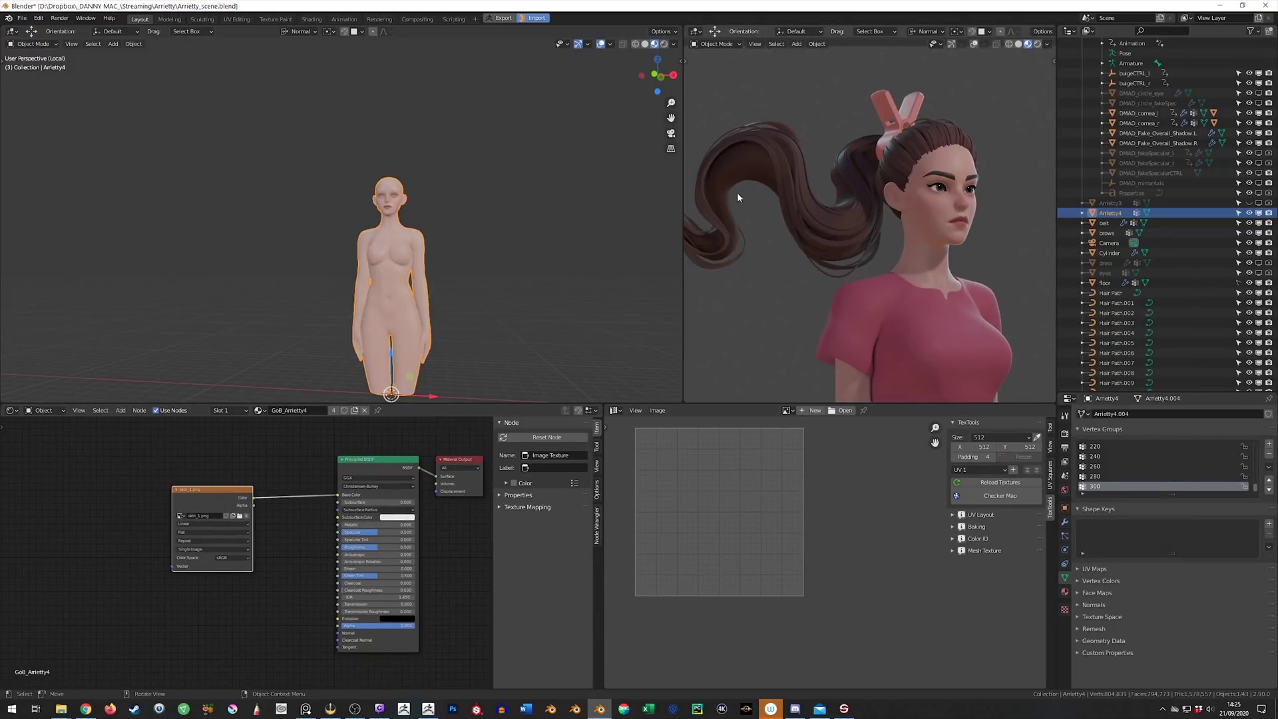
pyautogui.scroll(2, 822, 230)
pyautogui.scroll(3, 848, 239)
pyautogui.scroll(-7, 876, 253)
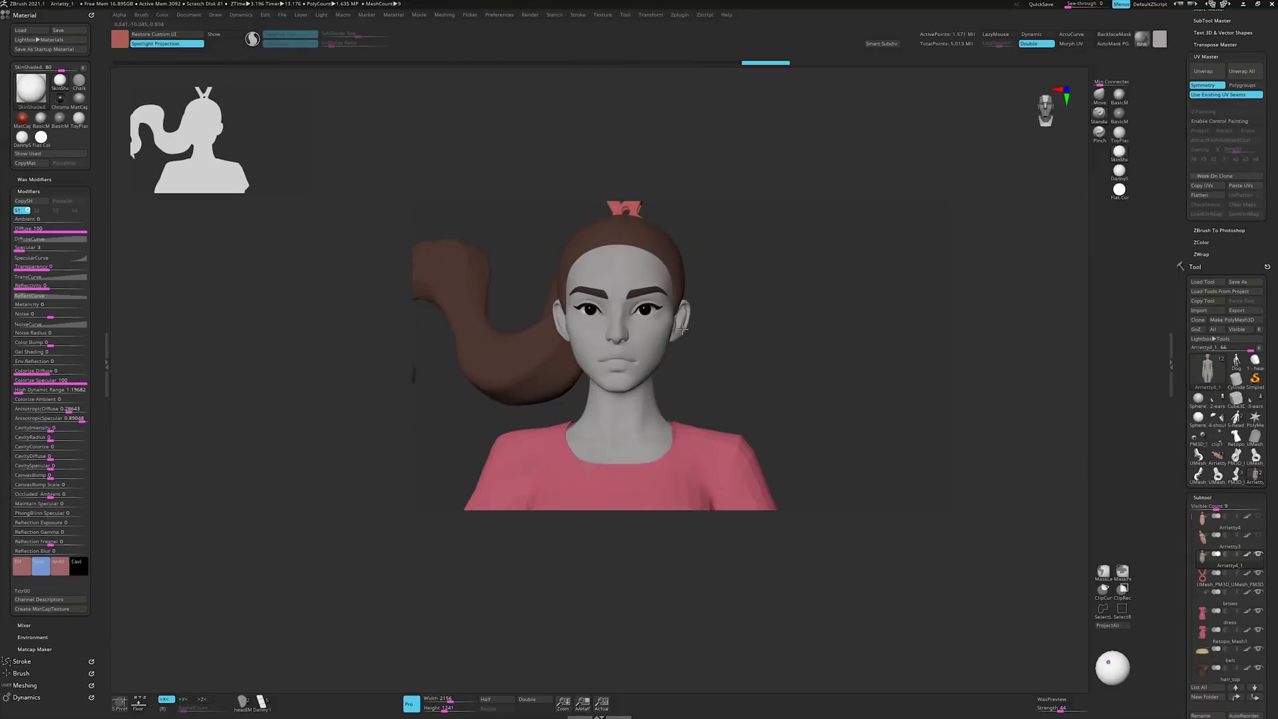
pyautogui.scroll(5, 669, 336)
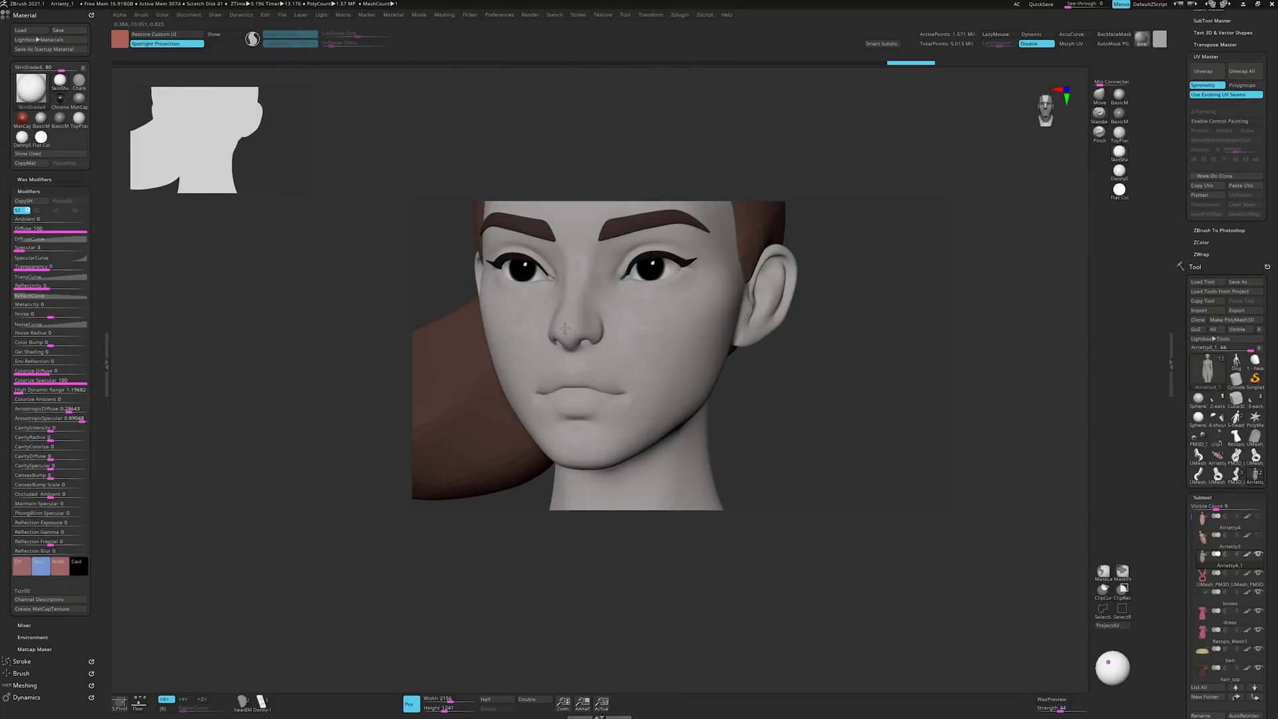
# Orbit and zoom around the bust, from its left side to the neck and chest
pyautogui.moveTo(564, 328); pyautogui.dragTo(603, 330)
pyautogui.moveTo(668, 297); pyautogui.dragTo(590, 395)
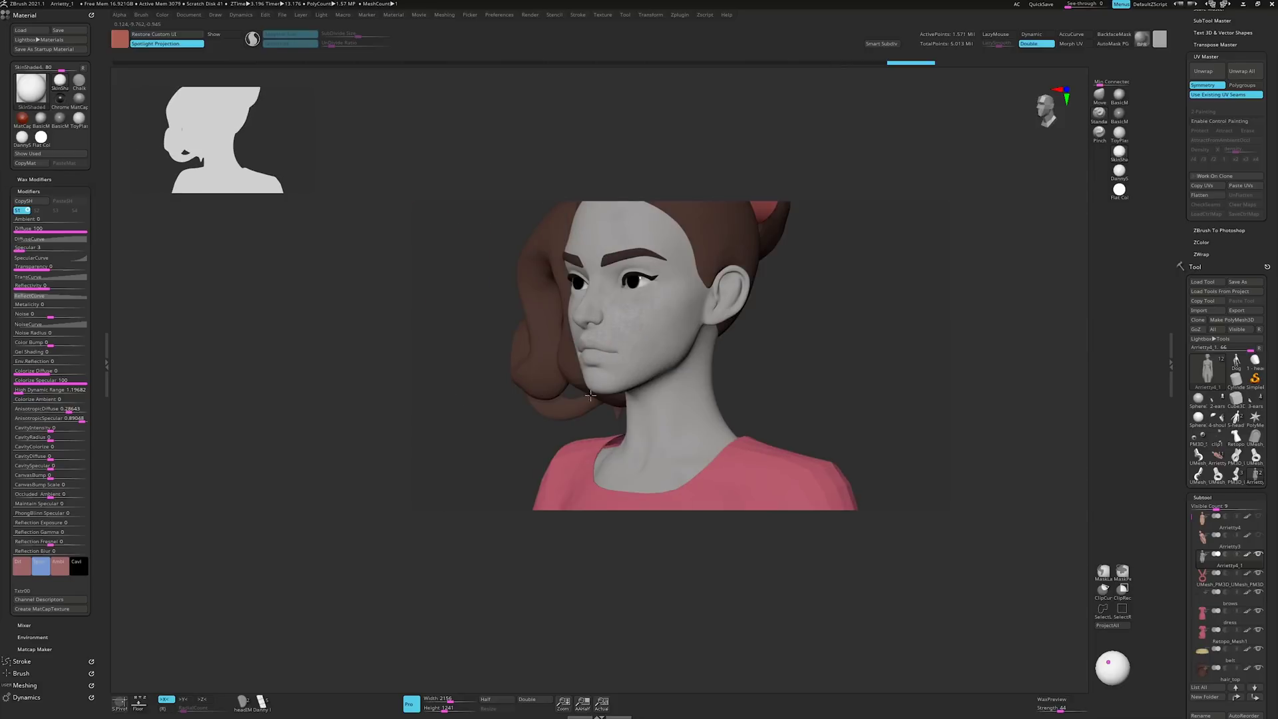
pyautogui.moveTo(725, 303); pyautogui.dragTo(652, 329)
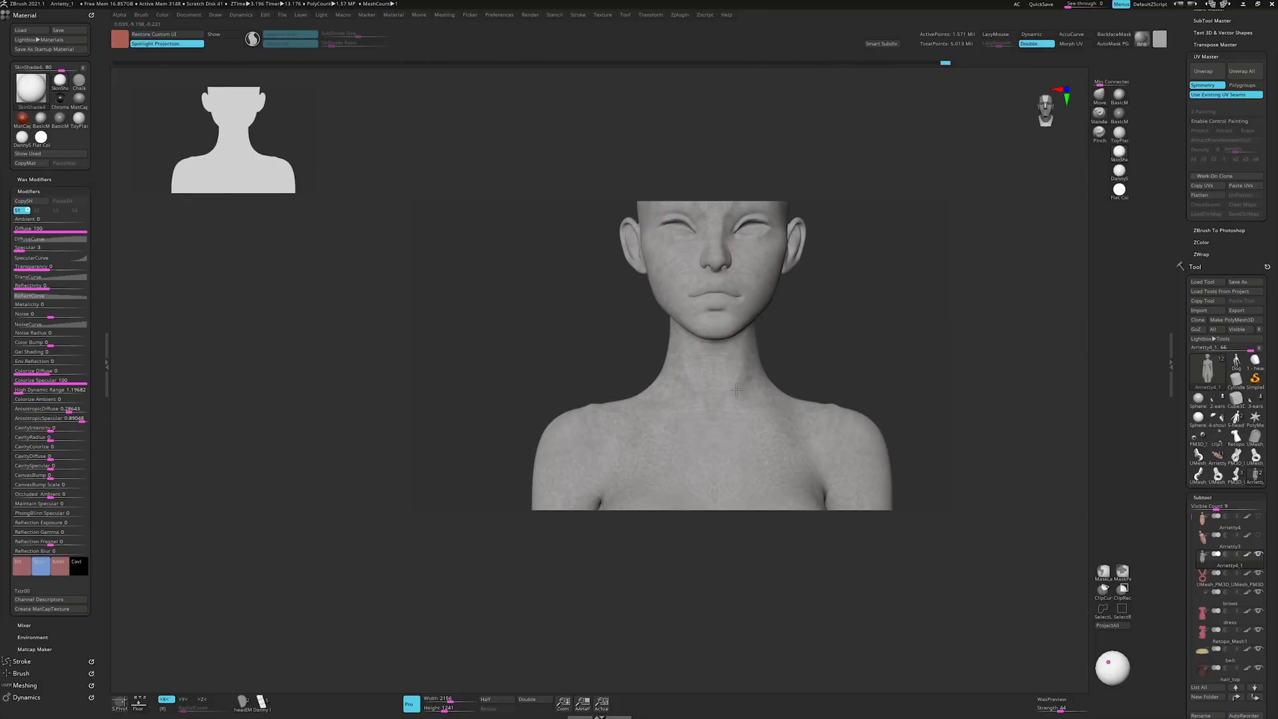
pyautogui.keyDown('alt'); pyautogui.moveTo(736, 391); pyautogui.dragTo(733, 377); pyautogui.keyUp('alt')
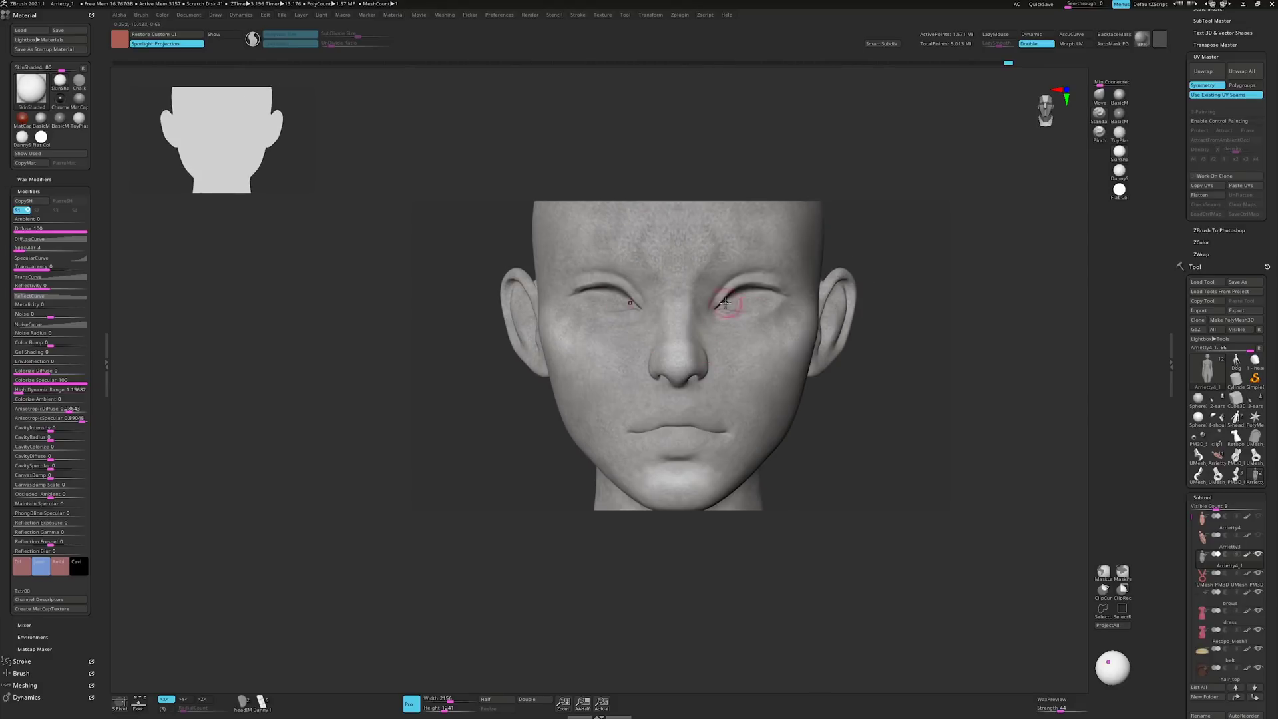
pyautogui.moveTo(695, 374)
pyautogui.mouseDown(button='right')
pyautogui.moveTo(694, 387)
pyautogui.moveTo(681, 379)
pyautogui.moveTo(737, 369)
pyautogui.mouseUp(button='right')
pyautogui.rightClick(691, 379)
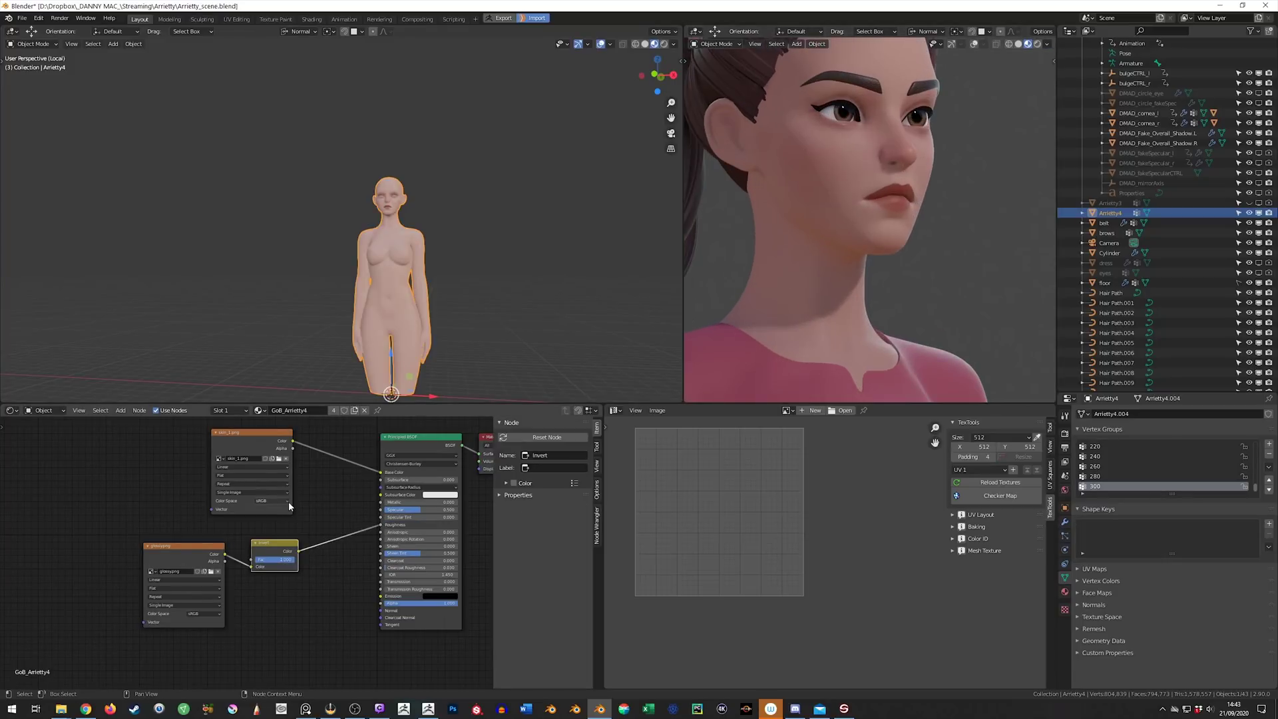
# Exit local view so the hair and clothing show again
pyautogui.press('KP_Divide')
pyautogui.scroll(3, 560, 242)
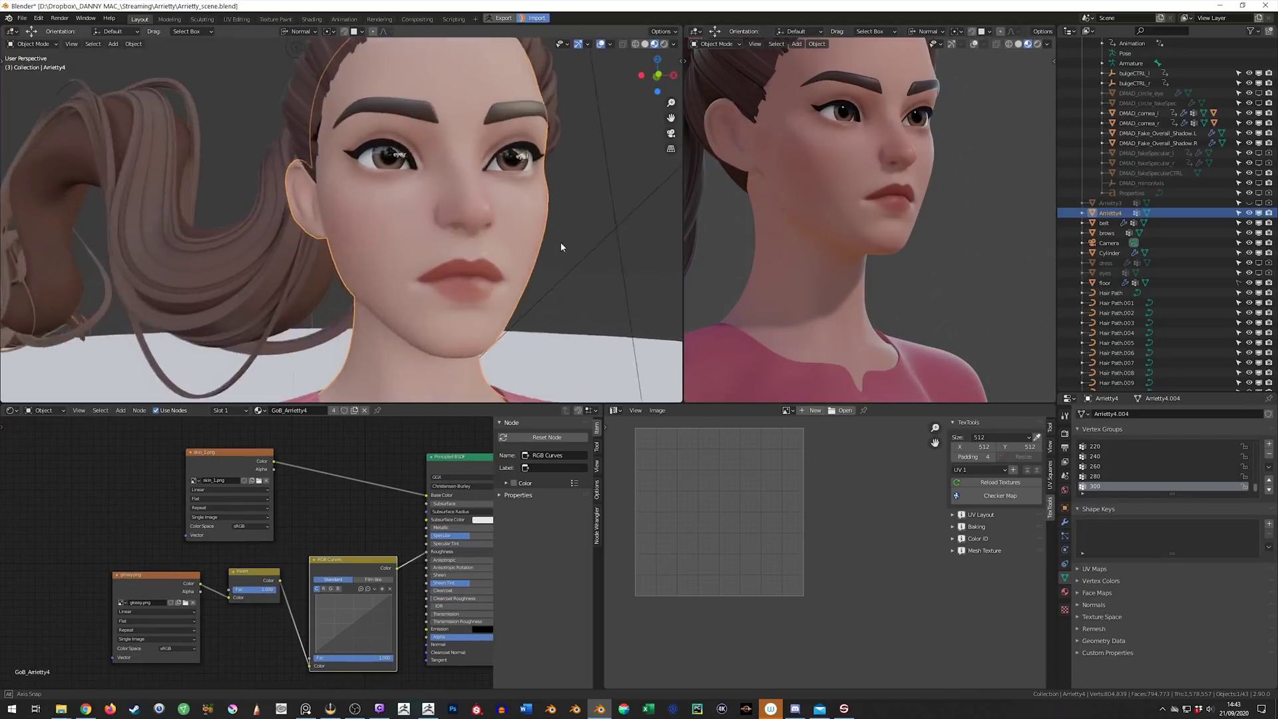
pyautogui.scroll(3, 560, 242)
pyautogui.scroll(3, 519, 257)
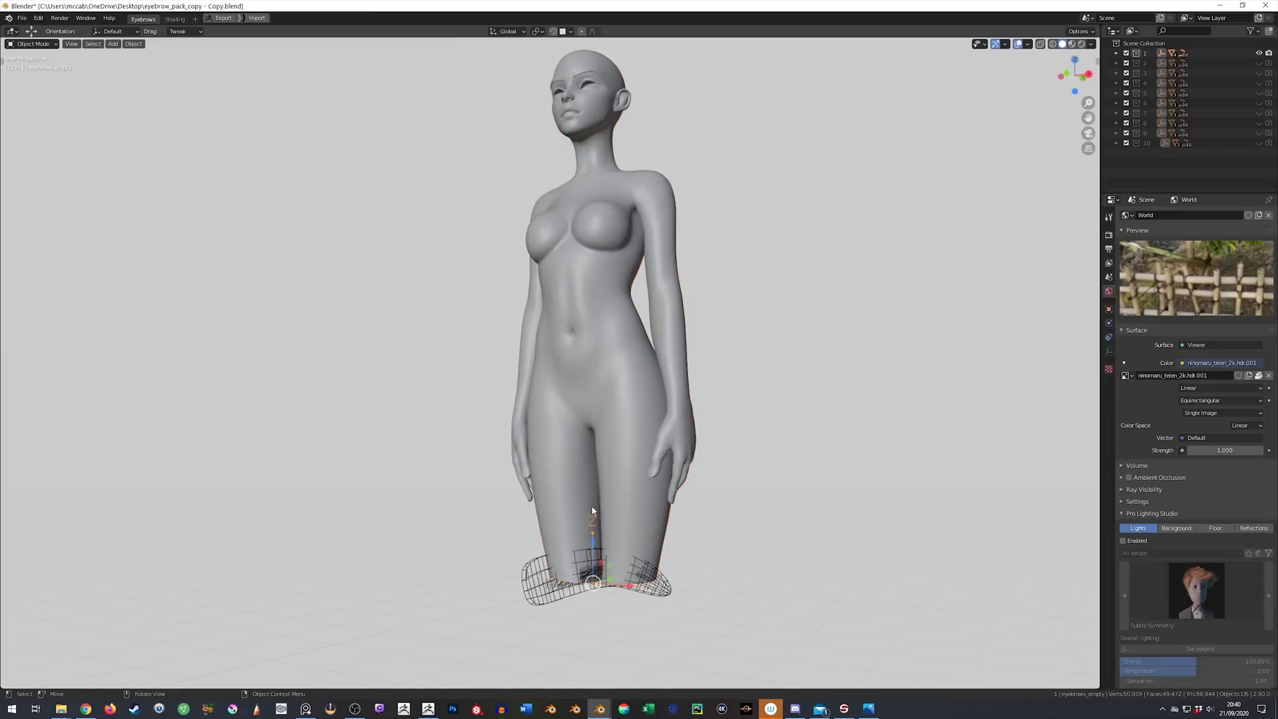
# Move the eyebrow cage from the legs onto the head, then scale and rotate it to fit the brow
pyautogui.moveTo(592, 511); pyautogui.dragTo(585, 79)
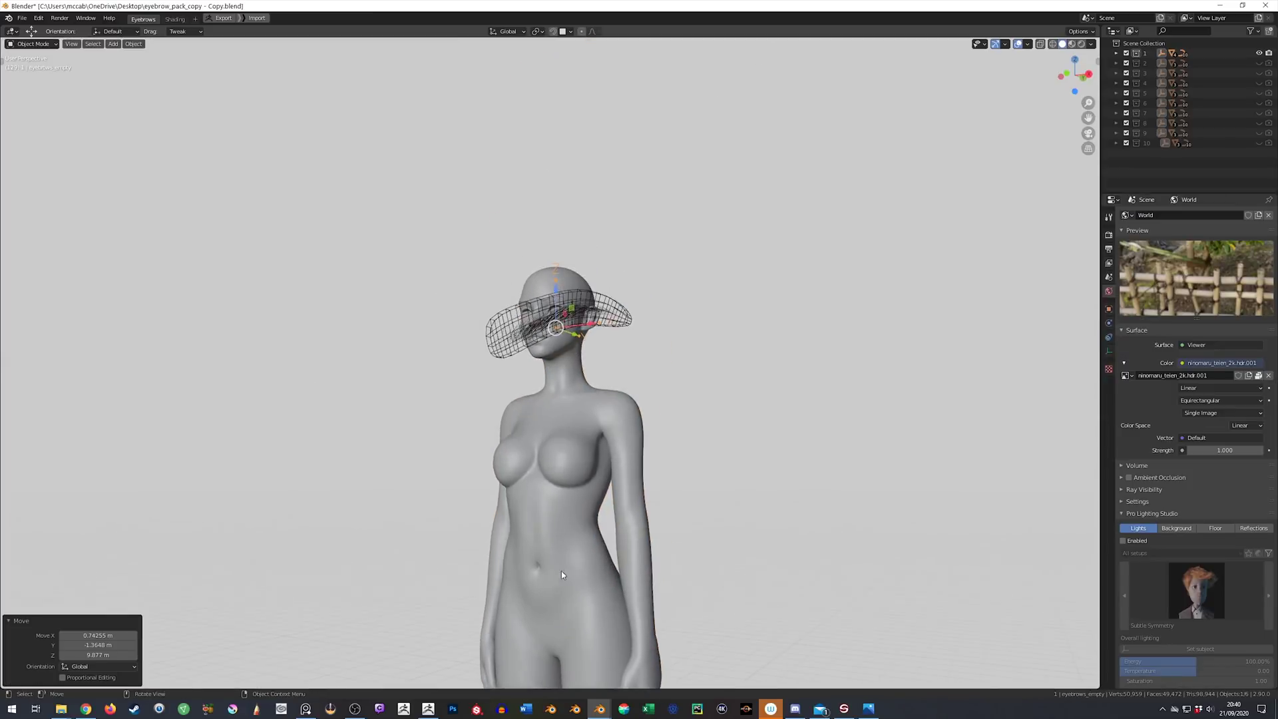
pyautogui.scroll(5, 561, 420)
pyautogui.moveTo(599, 420)
pyautogui.mouseDown(button='middle')
pyautogui.moveTo(563, 412)
pyautogui.moveTo(599, 419)
pyautogui.mouseUp(button='middle')
pyautogui.press('s')
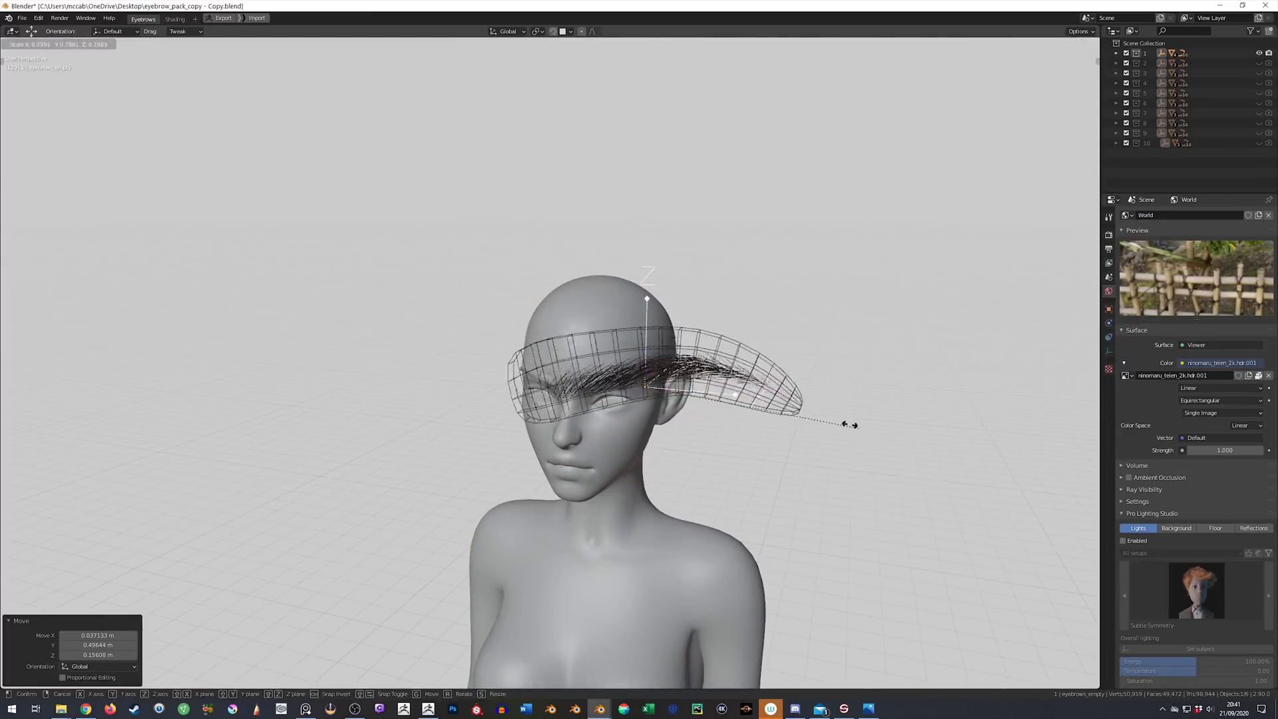
pyautogui.click(849, 503)
pyautogui.moveTo(848, 505); pyautogui.dragTo(763, 394, button='middle')
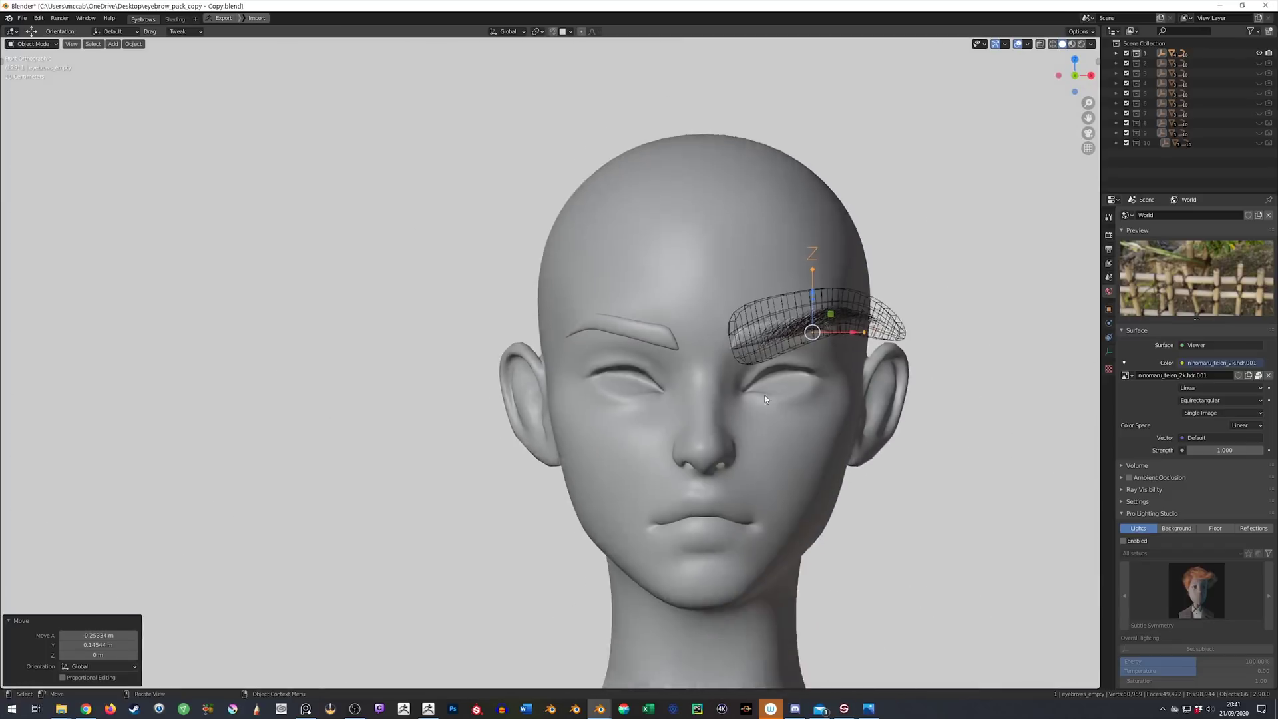
pyautogui.press('r')
pyautogui.click(644, 483)
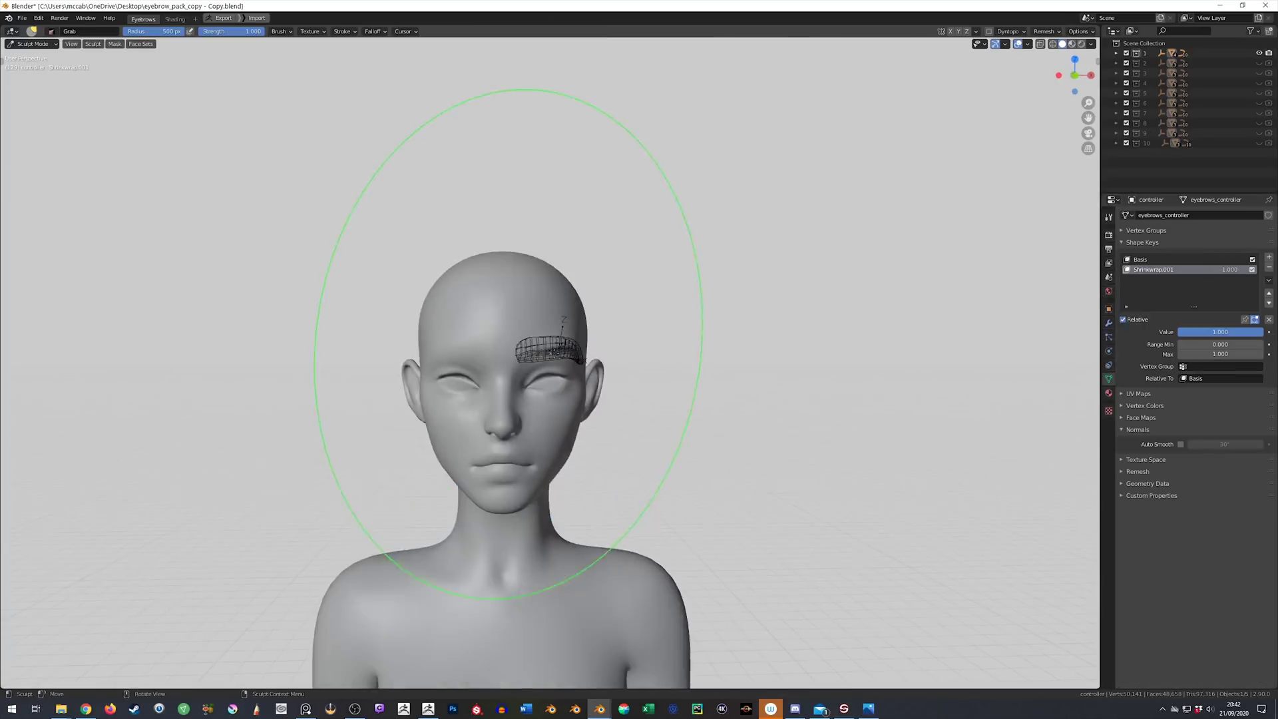
pyautogui.scroll(4, 585, 371)
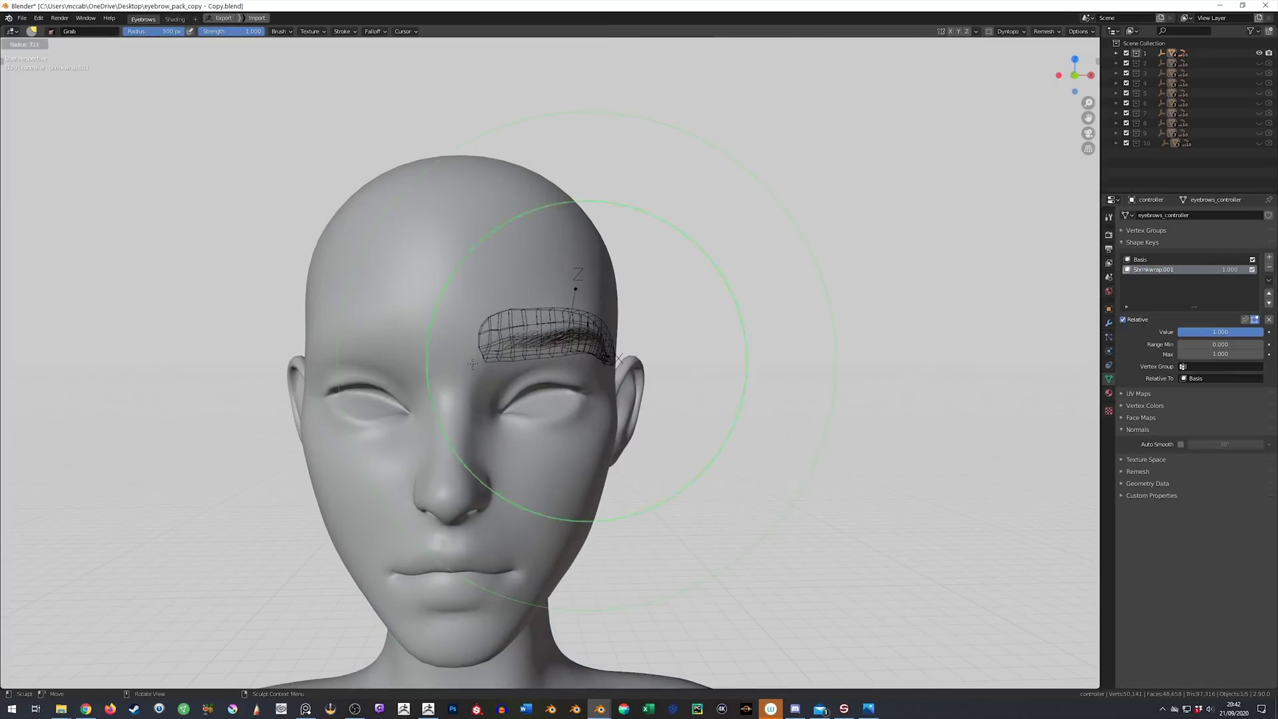
# Mask a diagonal stripe across the dress from a side view of the head
pyautogui.moveTo(585, 371)
pyautogui.mouseDown(button='middle')
pyautogui.moveTo(395, 340)
pyautogui.moveTo(499, 330)
pyautogui.mouseUp(button='middle')
pyautogui.scroll(3, 394, 340)
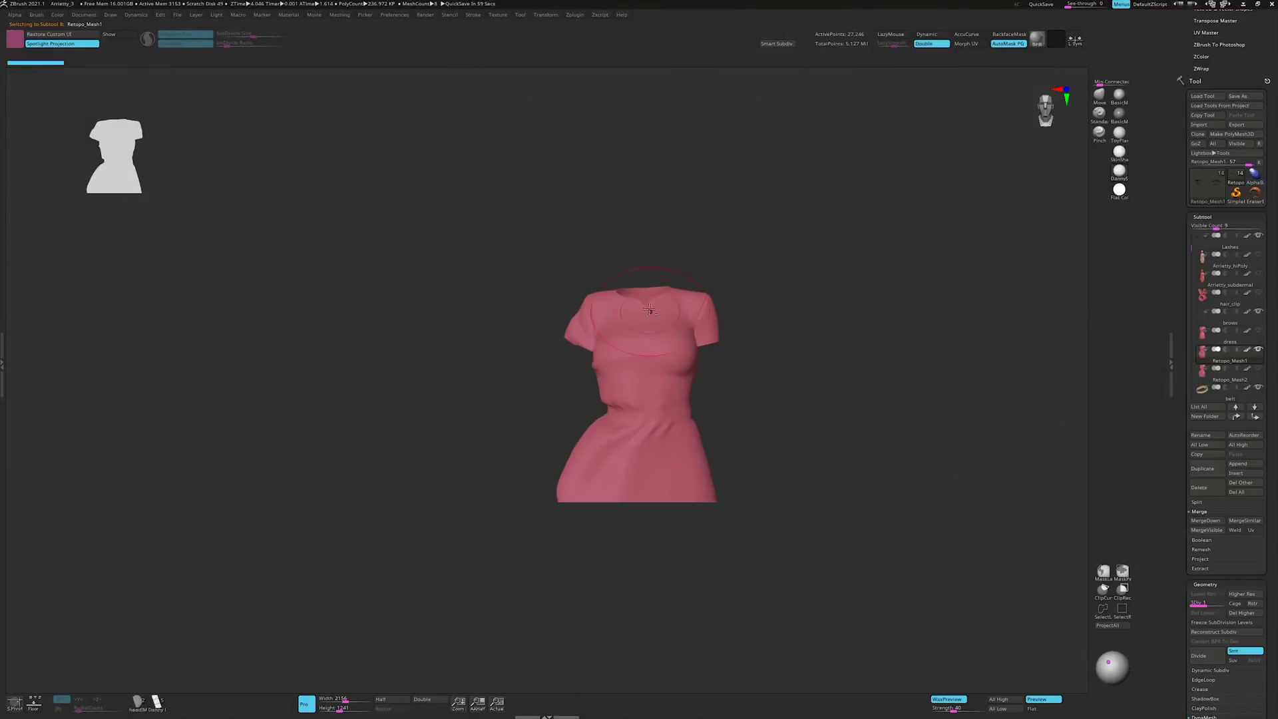
pyautogui.keyDown('ctrl'); pyautogui.moveTo(589, 285); pyautogui.dragTo(684, 394); pyautogui.keyUp('ctrl')
pyautogui.moveTo(684, 394); pyautogui.dragTo(689, 273, button='right')
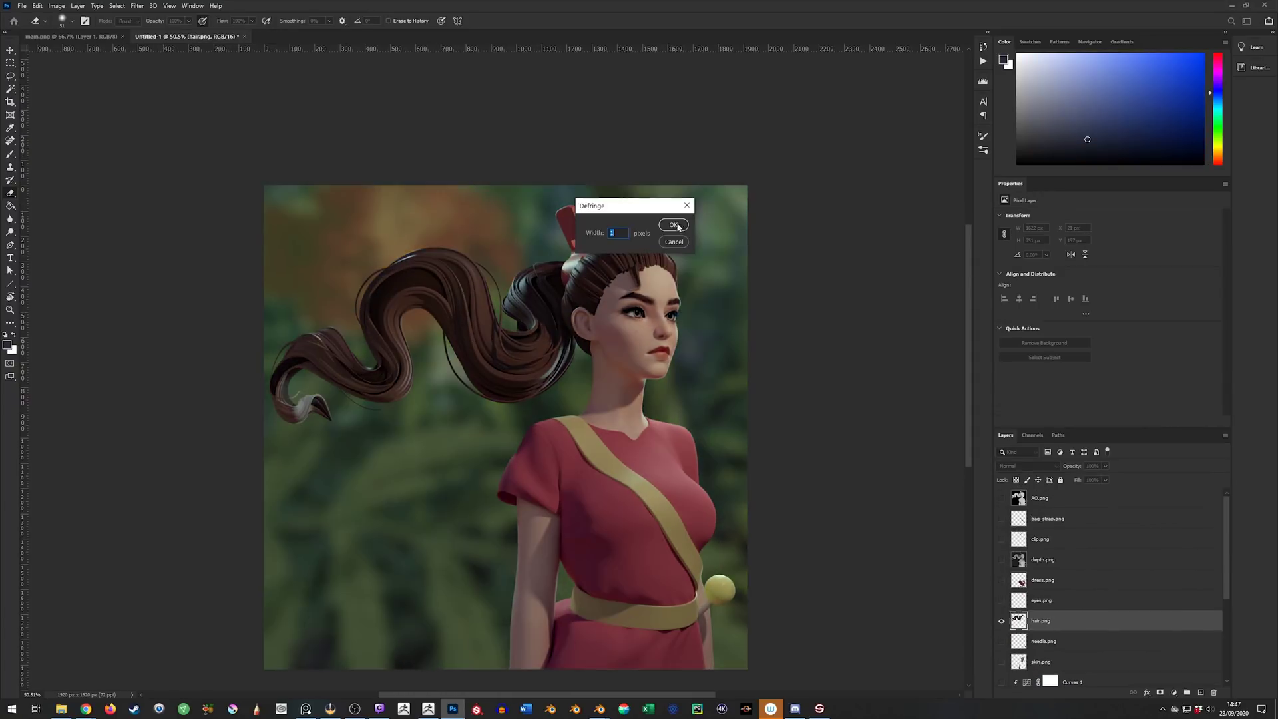
# Raise the Brightness on the hair-masked Brightness/Contrast 3 adjustment layer
pyautogui.moveTo(1135, 246); pyautogui.dragTo(1131, 248)
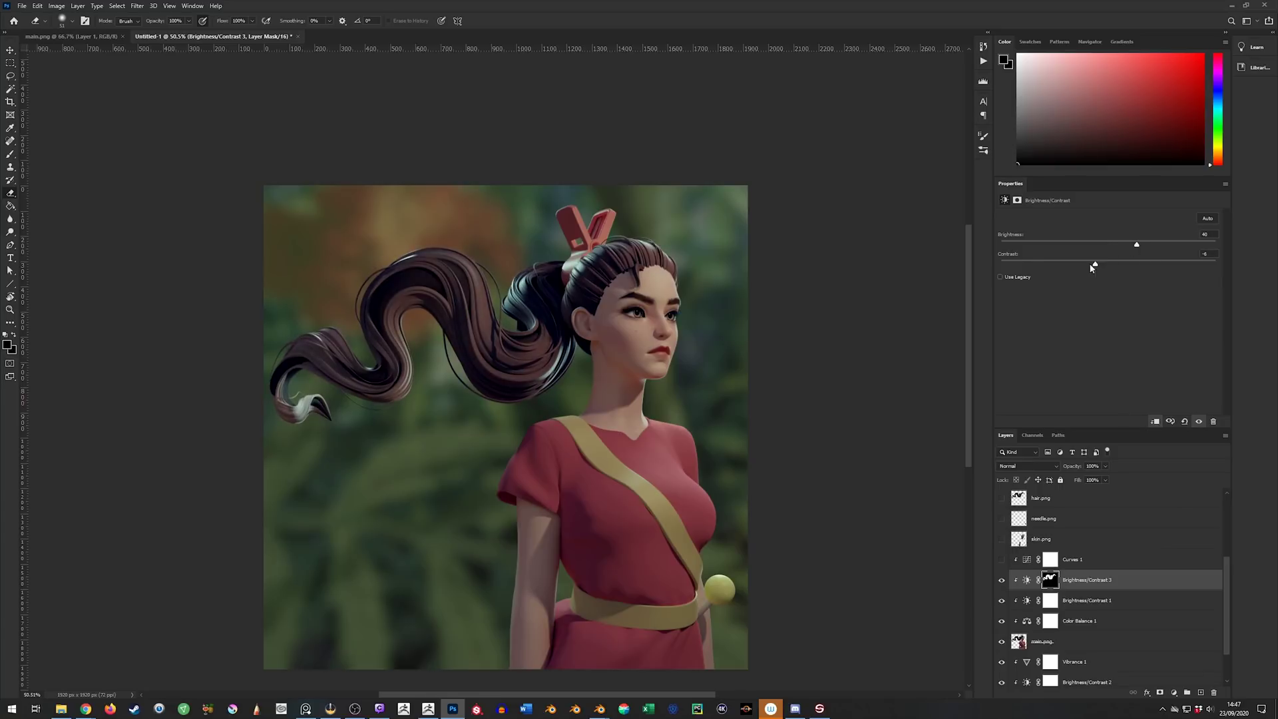